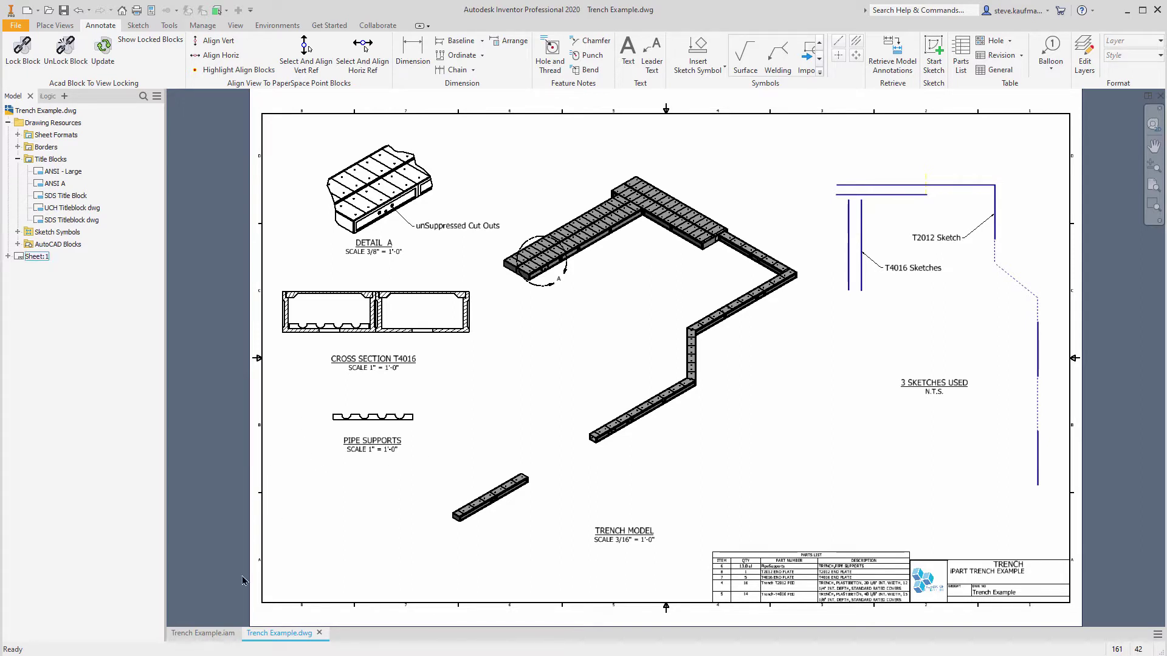
Step: Switch from the drawing sheet to the Trench Example.iam 3D assembly
{"action": "left_click", "coordinate": [204, 634]}
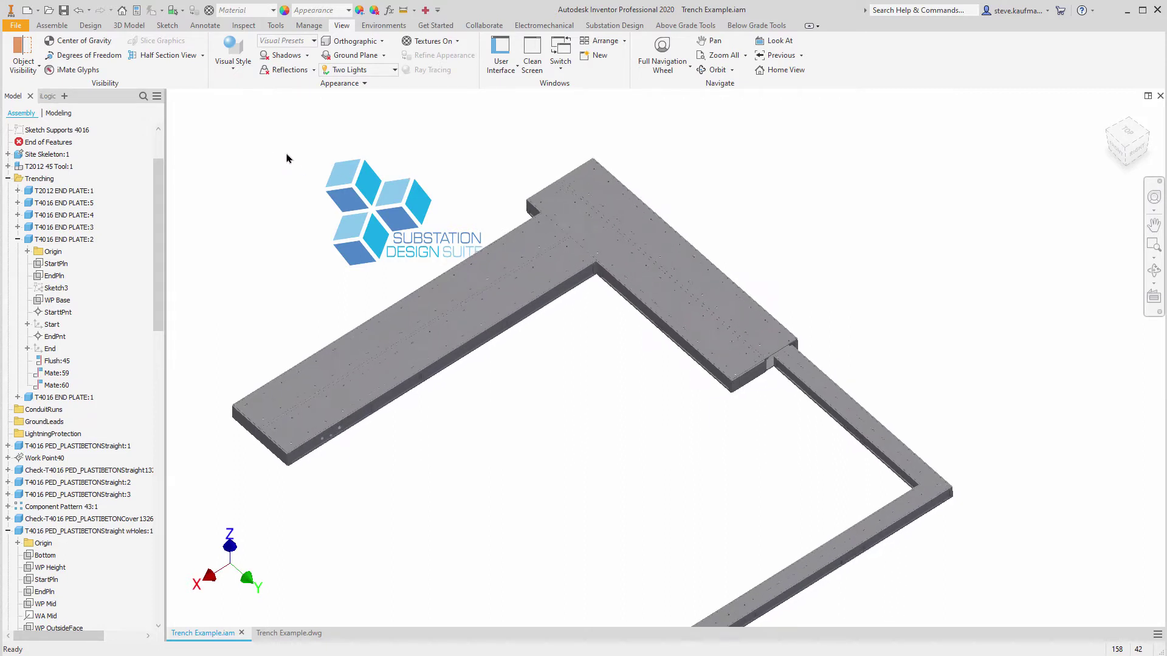
{"action": "scroll", "coordinate": [413, 183], "scroll_direction": "up", "scroll_amount": 2}
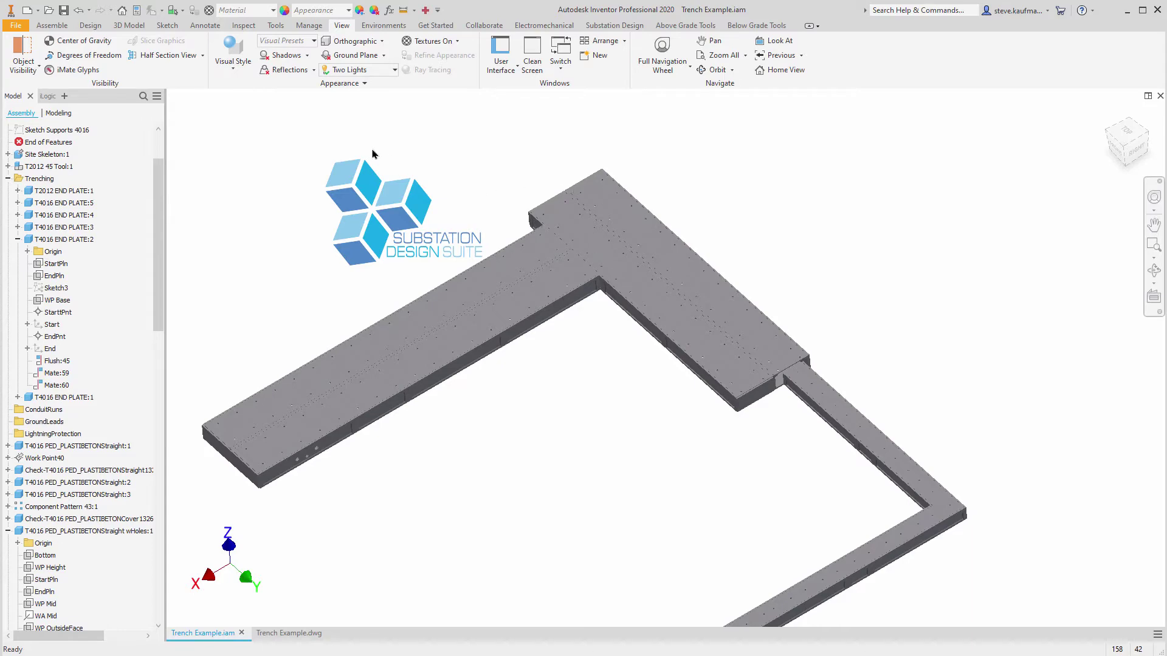
{"action": "scroll", "coordinate": [382, 157], "scroll_direction": "down", "scroll_amount": 2}
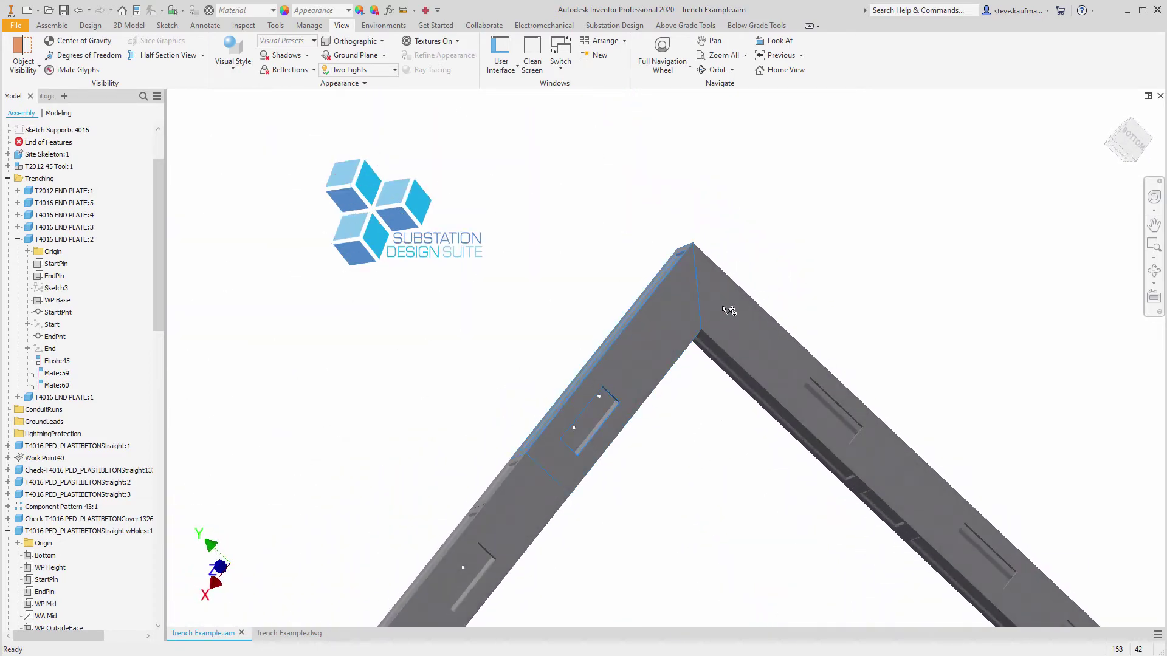
Step: Select a trench segment to check that its material is Concrete
{"action": "left_click", "coordinate": [664, 329]}
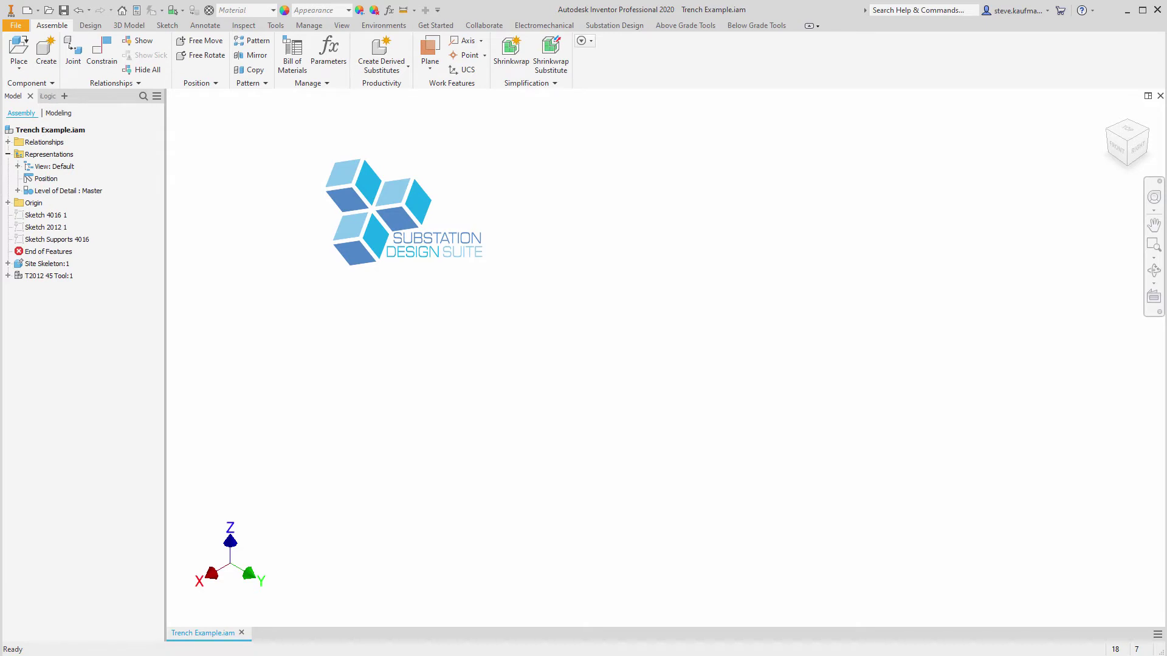
Step: Make Sketch 4016 1 visible and zoom in on its parallel trench lines
{"action": "left_click", "coordinate": [59, 216]}
{"action": "right_click", "coordinate": [59, 217]}
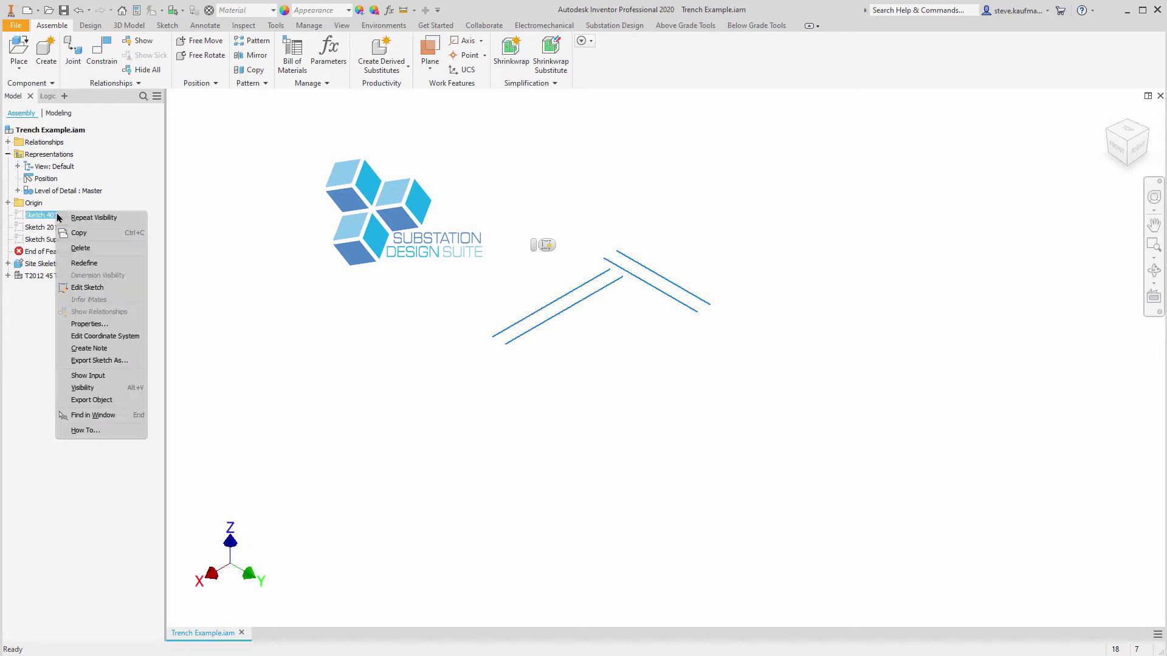
{"action": "left_click", "coordinate": [80, 388]}
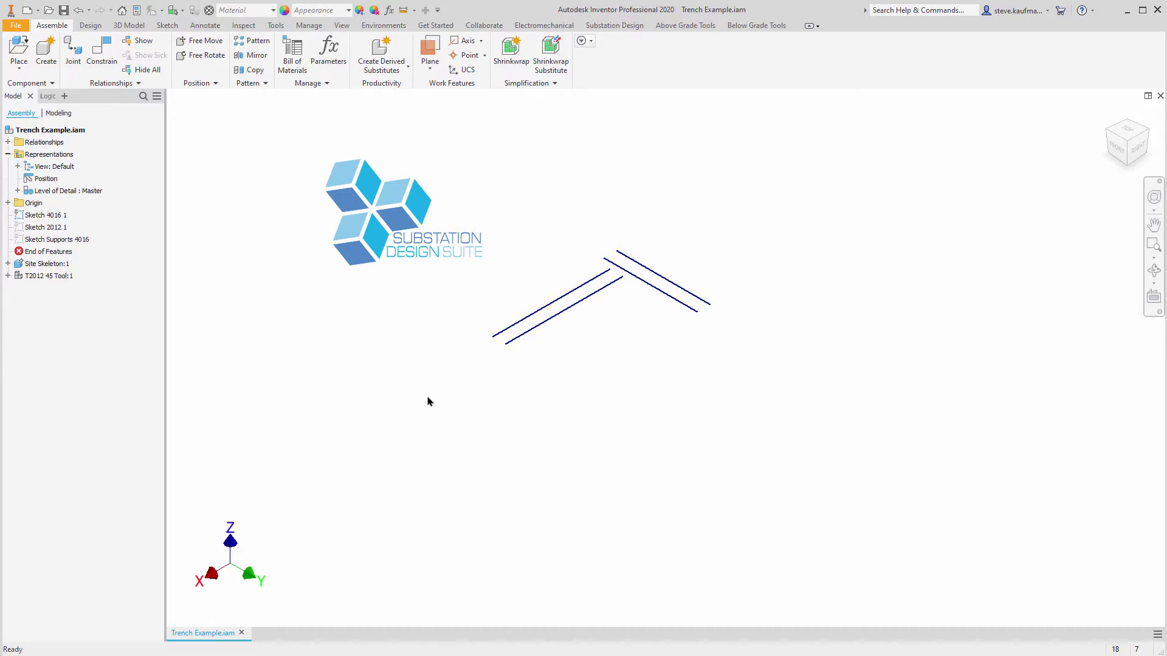
{"action": "scroll", "coordinate": [611, 268], "scroll_direction": "down", "scroll_amount": 5}
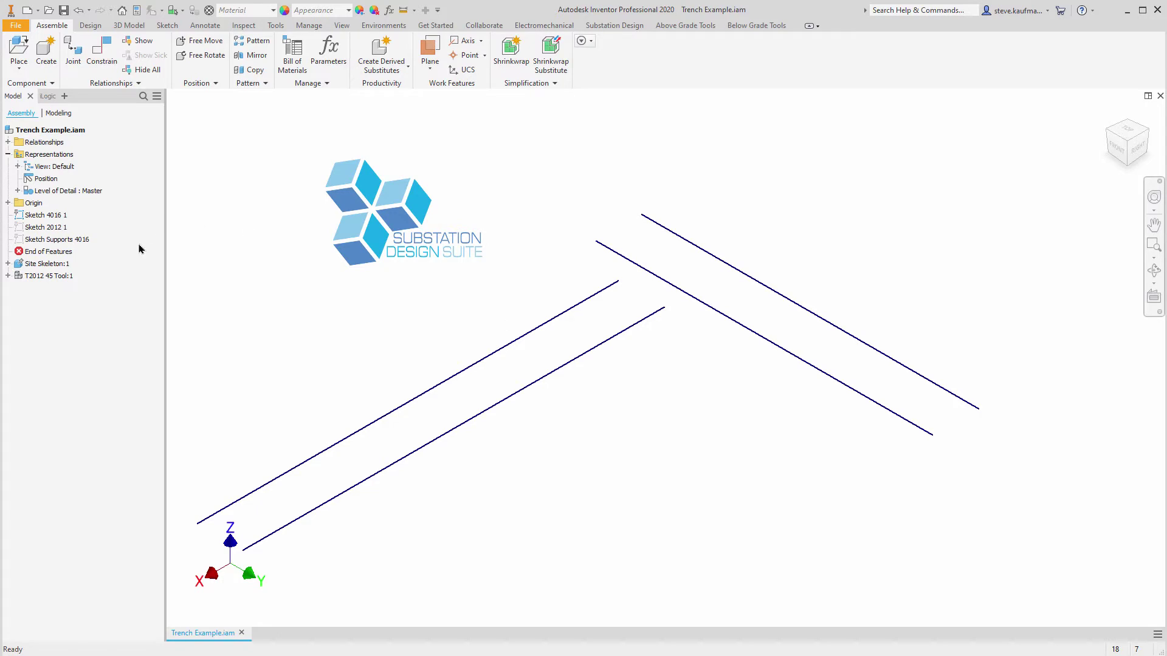
{"action": "left_click", "coordinate": [40, 219]}
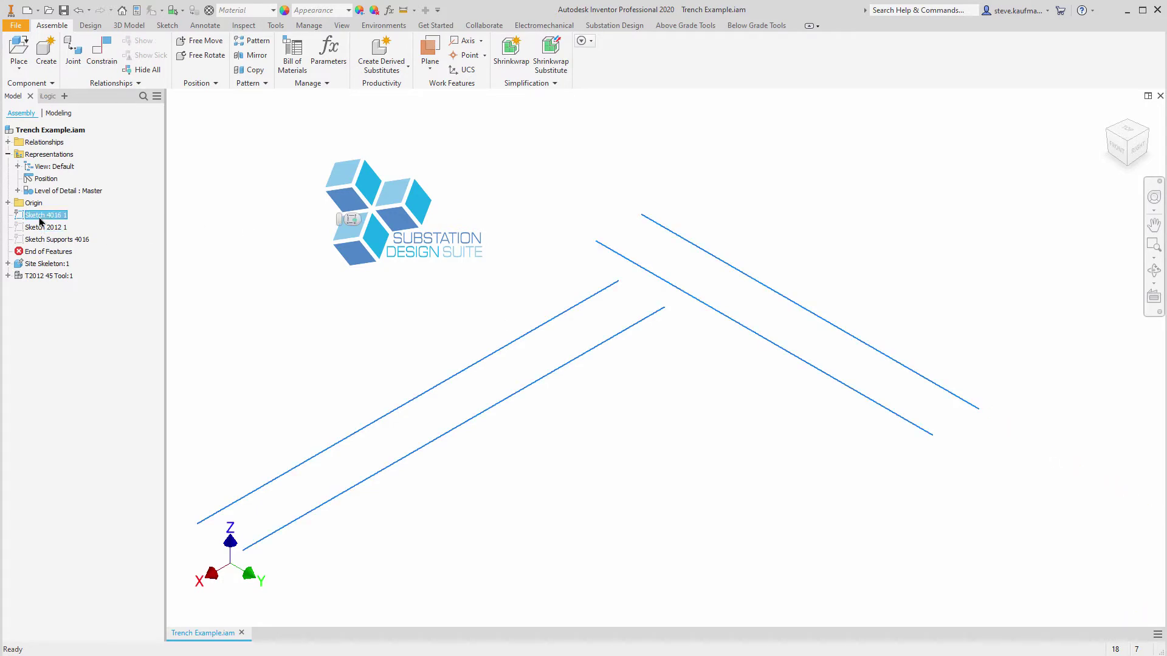
{"action": "right_click", "coordinate": [40, 219]}
{"action": "left_click", "coordinate": [70, 291]}
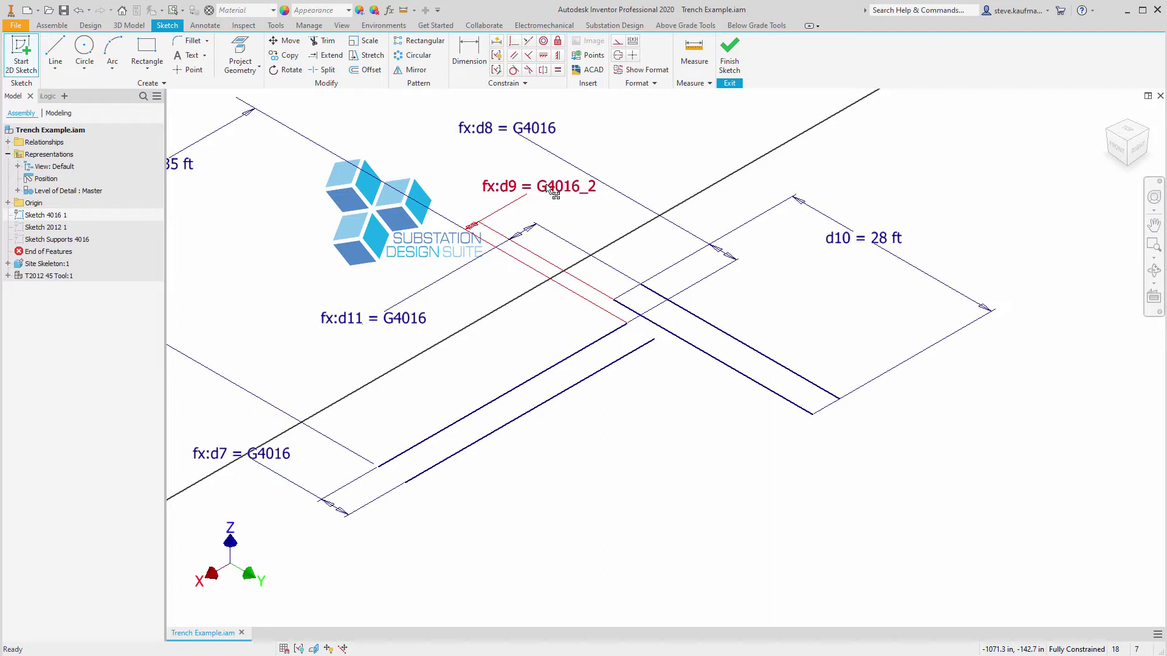
{"action": "left_click", "coordinate": [539, 133]}
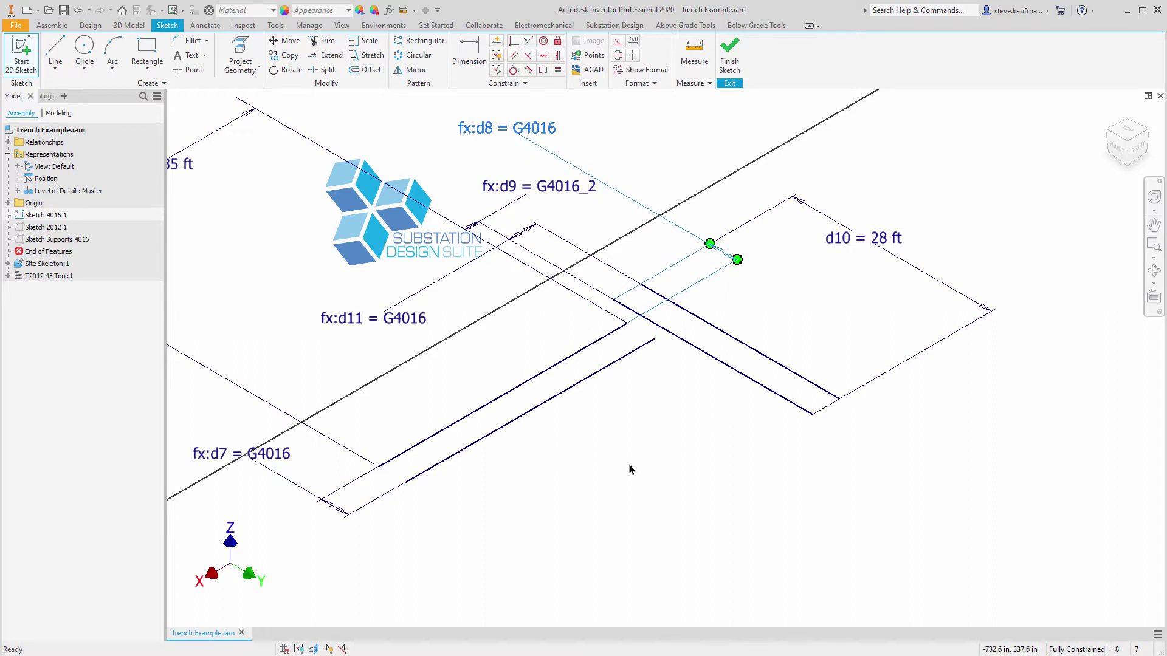
{"action": "left_click", "coordinate": [572, 469]}
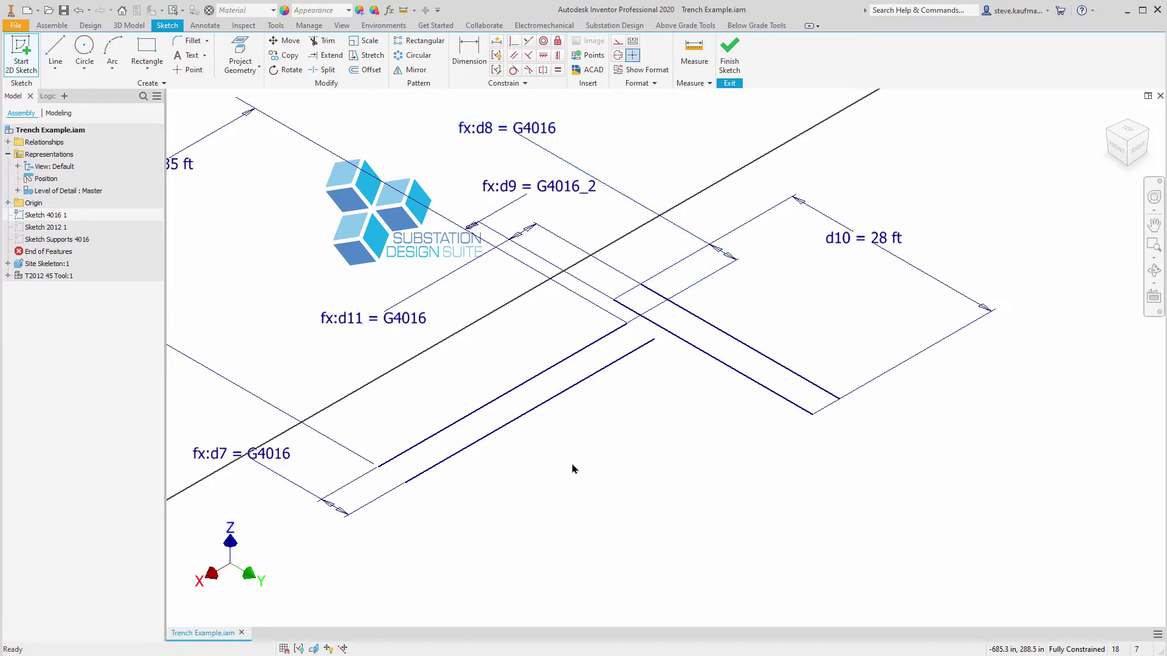
{"action": "left_click", "coordinate": [730, 52]}
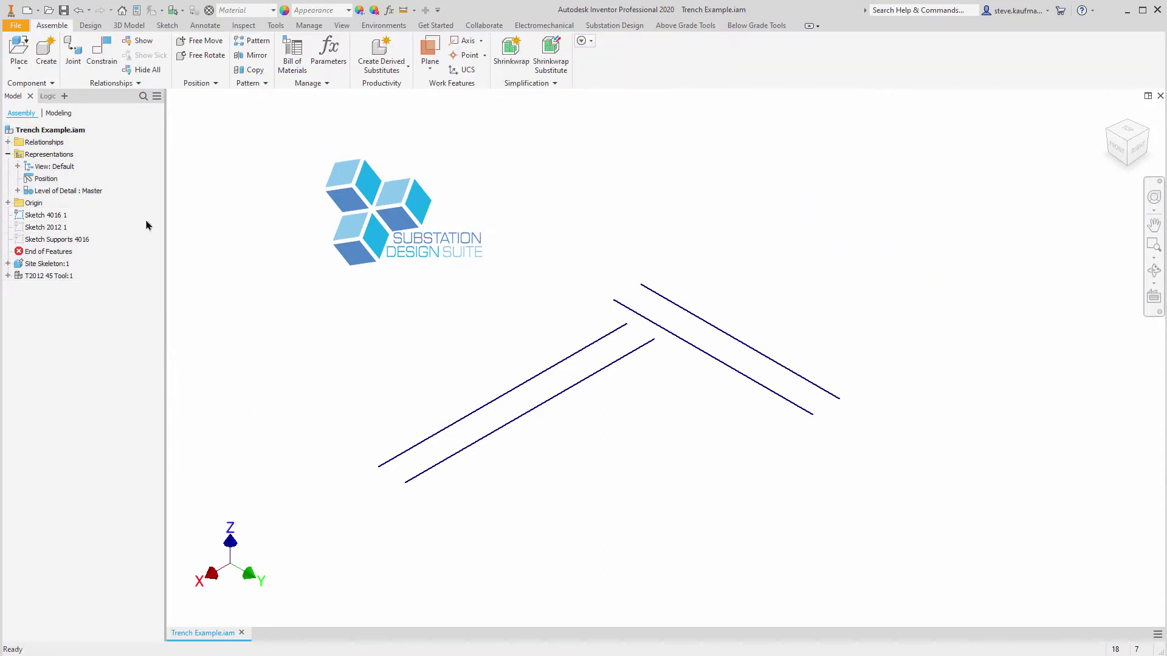
Step: Hide Sketch 4016 1 in the browser
{"action": "left_click", "coordinate": [59, 217]}
{"action": "right_click", "coordinate": [59, 221]}
{"action": "left_click", "coordinate": [79, 396]}
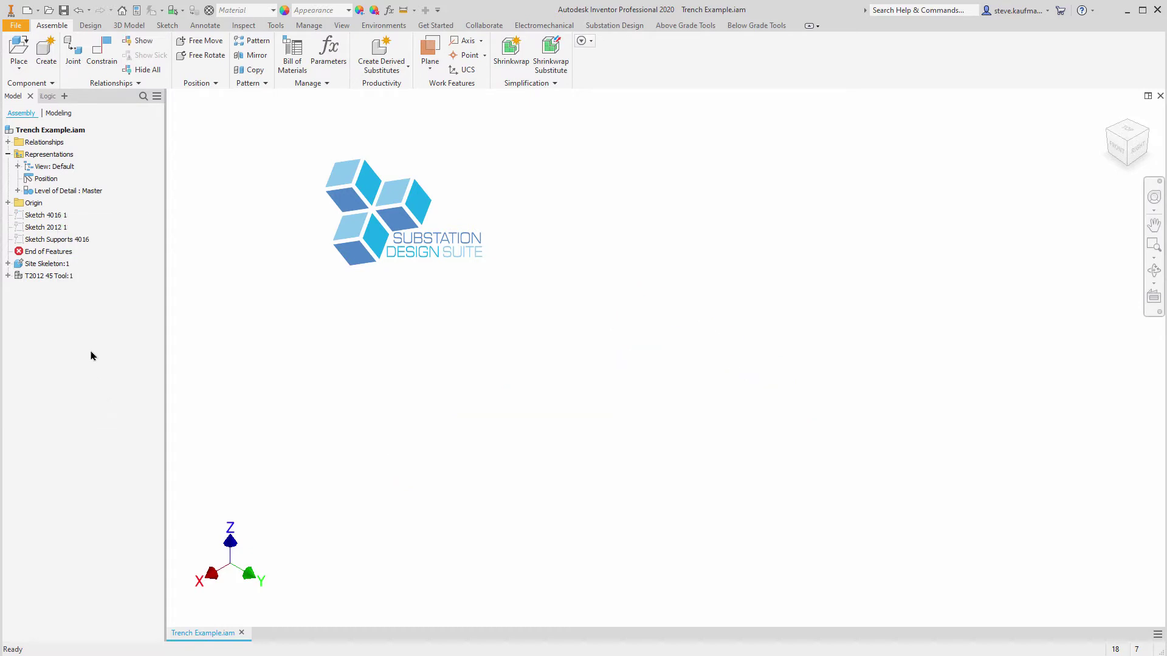
Step: Show Sketch 2012 1's zigzag trench path and zoom to view it
{"action": "left_click", "coordinate": [58, 229]}
{"action": "right_click", "coordinate": [59, 229]}
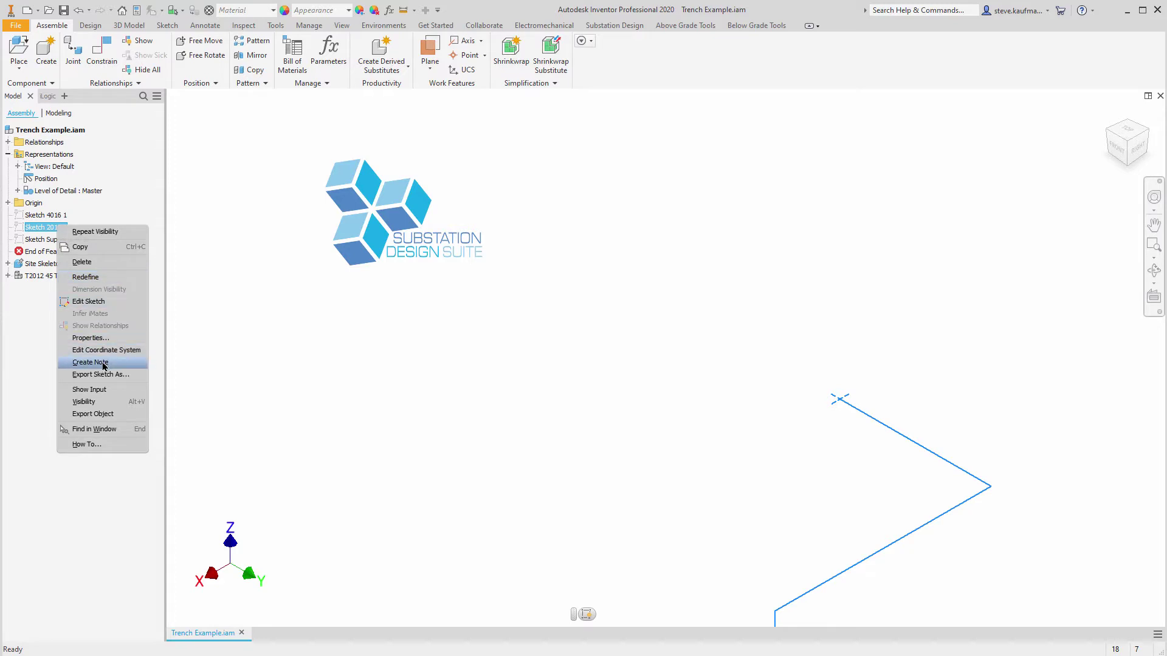
{"action": "left_click", "coordinate": [103, 401]}
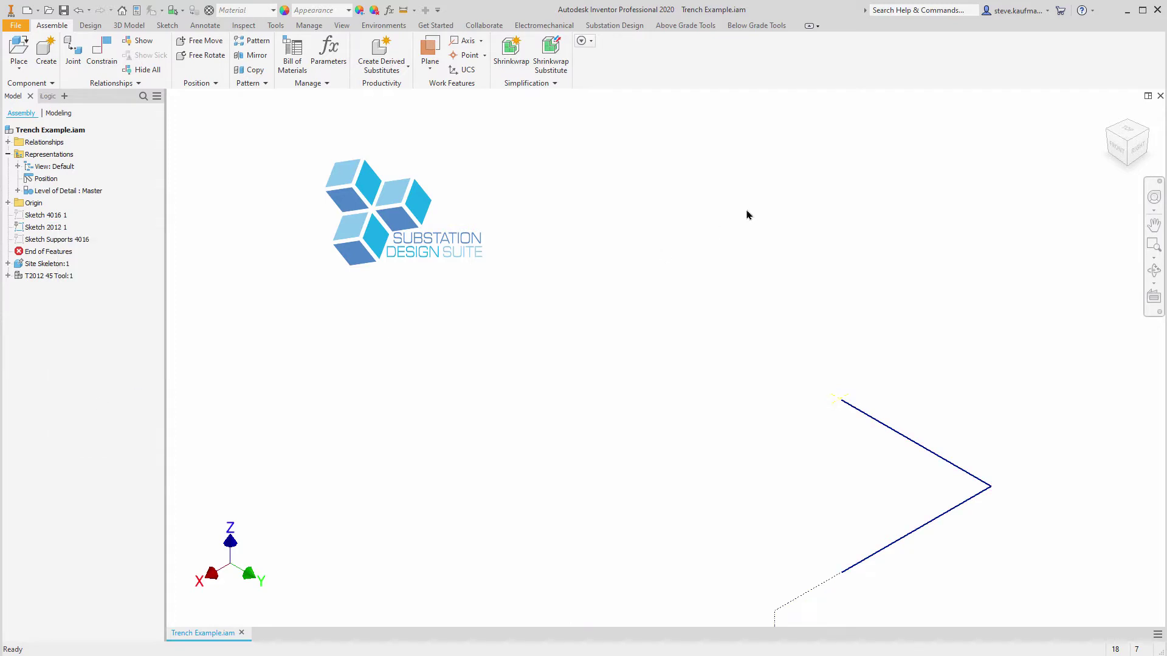
{"action": "scroll", "coordinate": [746, 215], "scroll_direction": "down", "scroll_amount": 5}
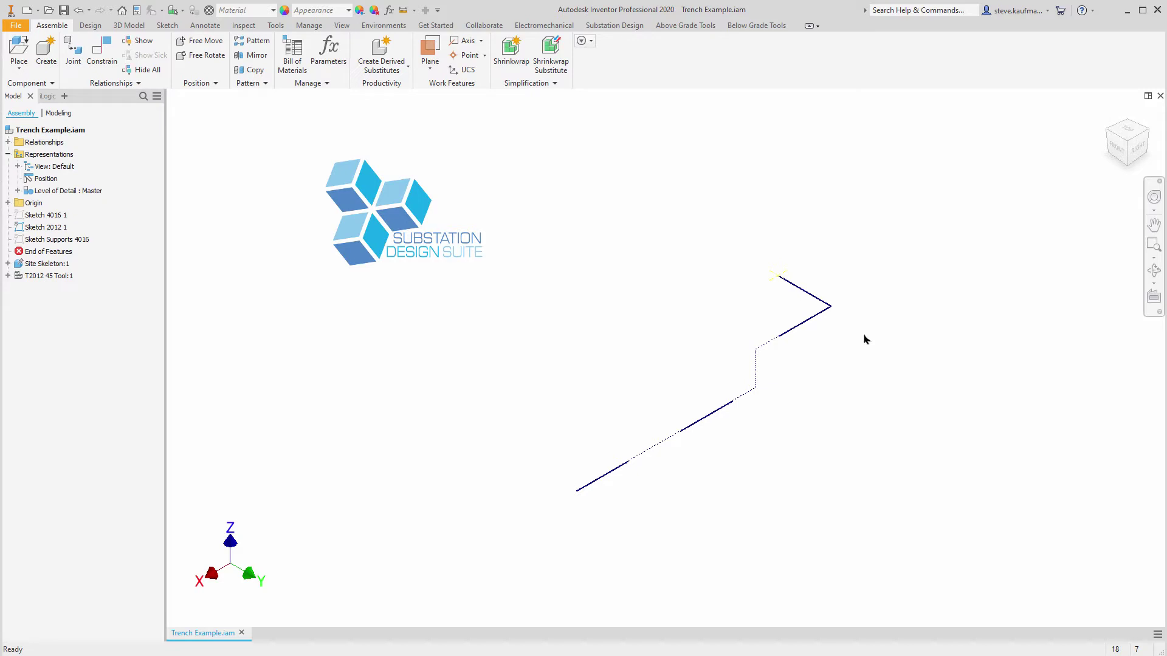
{"action": "scroll", "coordinate": [789, 275], "scroll_direction": "up", "scroll_amount": 5}
{"action": "scroll", "coordinate": [748, 320], "scroll_direction": "up", "scroll_amount": 3}
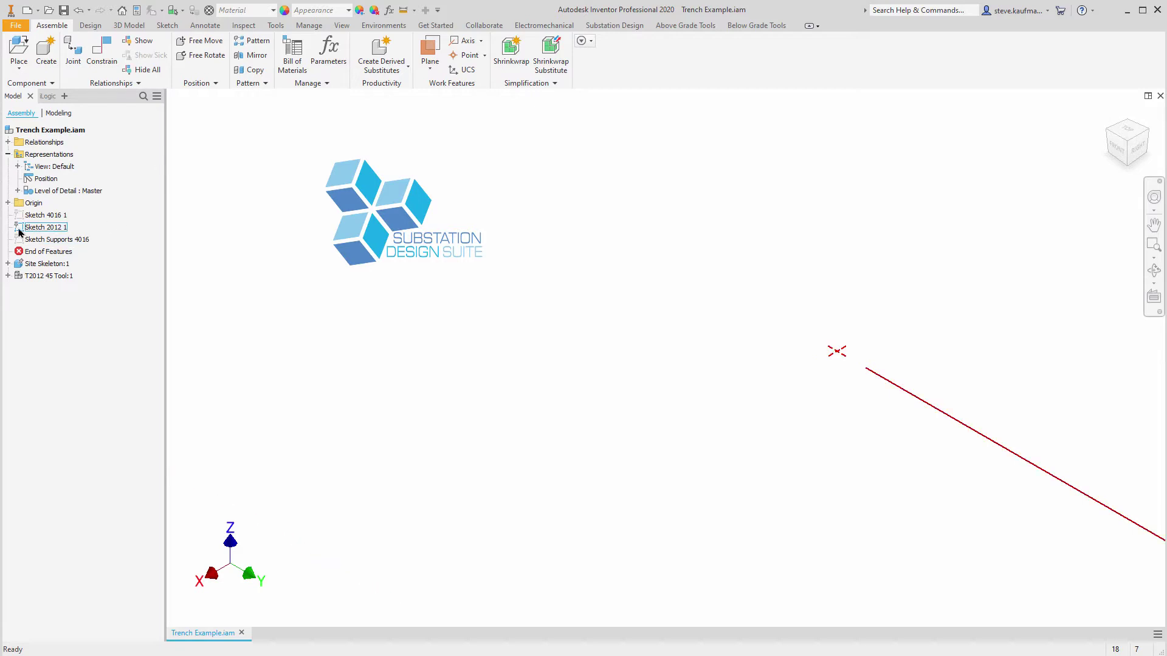
Step: Edit Sketch 2012 1, move the d15 = 252 in dimension clear of d14, and finish
{"action": "right_click", "coordinate": [41, 227]}
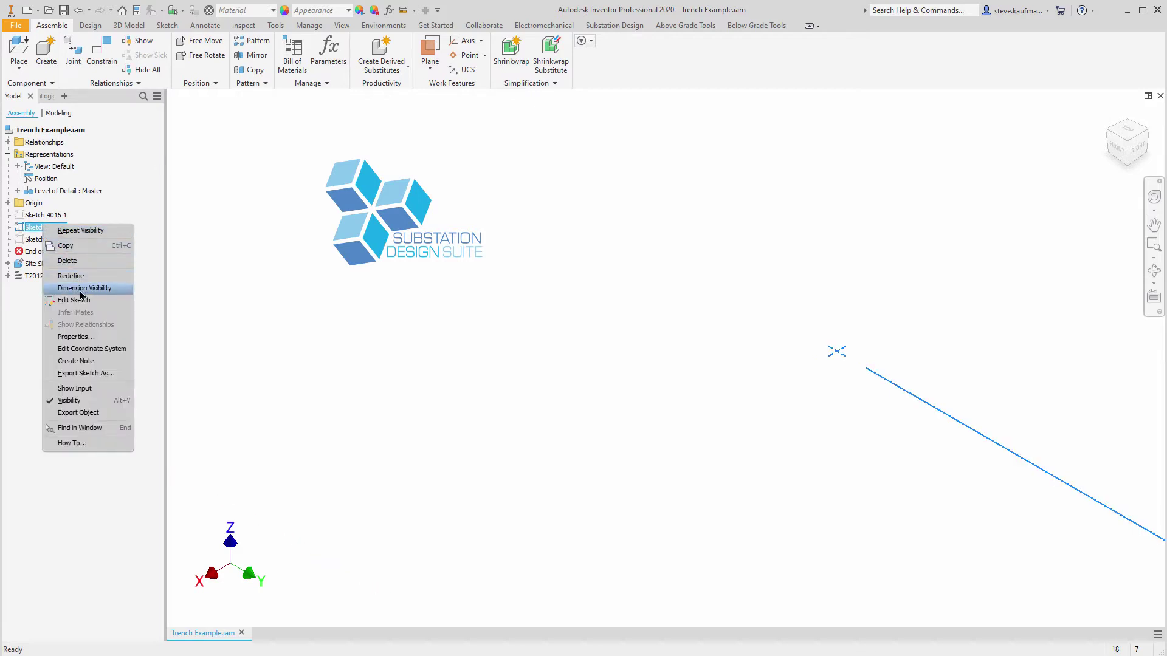
{"action": "left_click", "coordinate": [91, 300]}
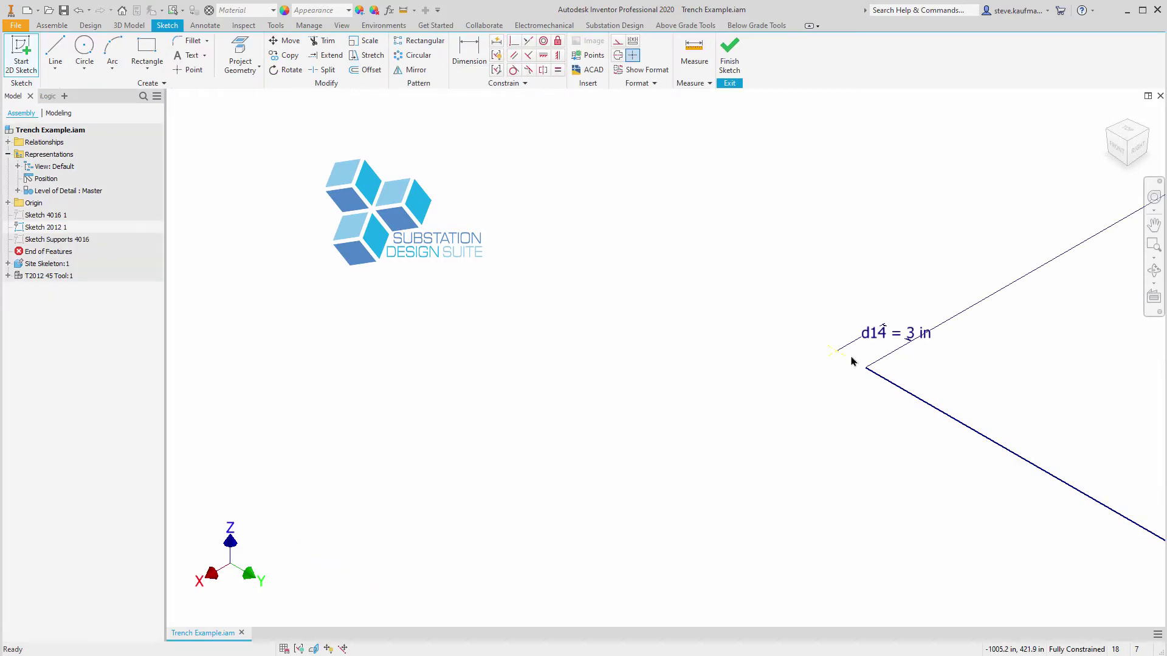
{"action": "scroll", "coordinate": [849, 354], "scroll_direction": "up", "scroll_amount": 2}
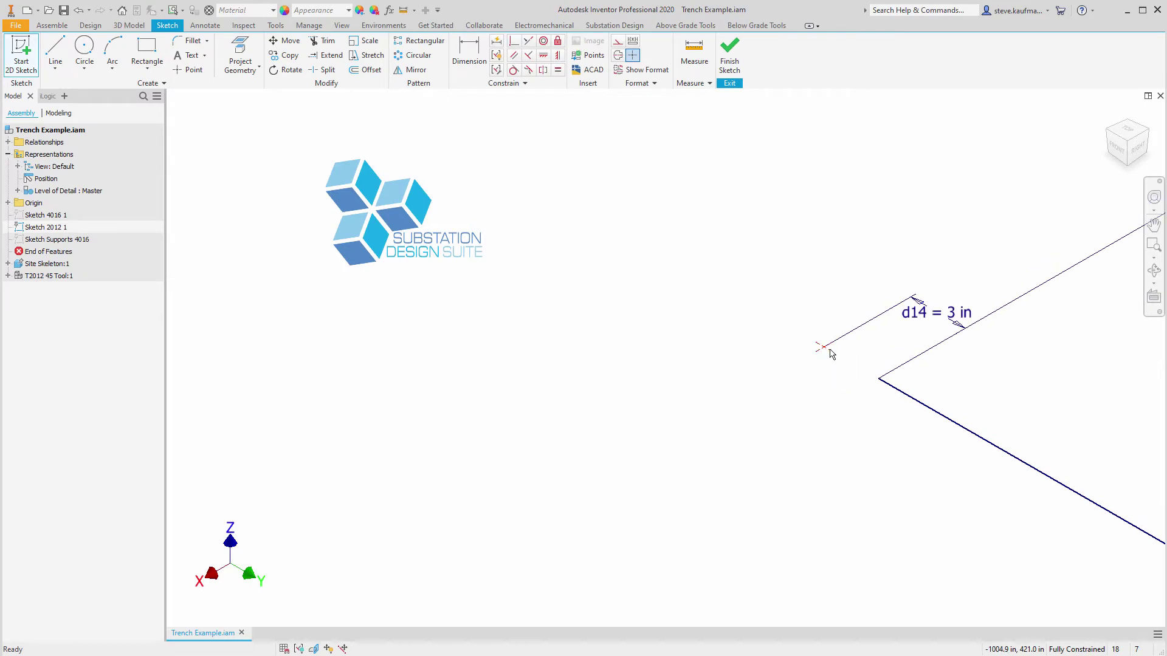
{"action": "mouse_move", "coordinate": [831, 354]}
{"action": "scroll", "coordinate": [510, 228], "scroll_direction": "down", "scroll_amount": 4}
{"action": "scroll", "coordinate": [510, 228], "scroll_direction": "down", "scroll_amount": 3}
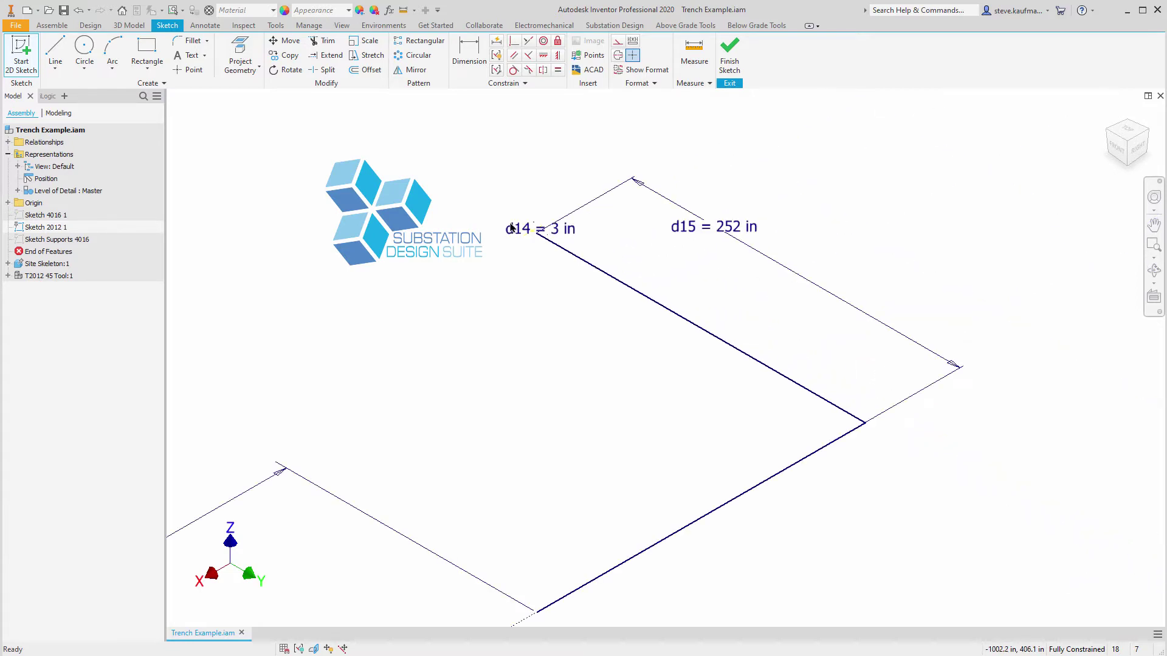
{"action": "scroll", "coordinate": [553, 289], "scroll_direction": "down", "scroll_amount": 3}
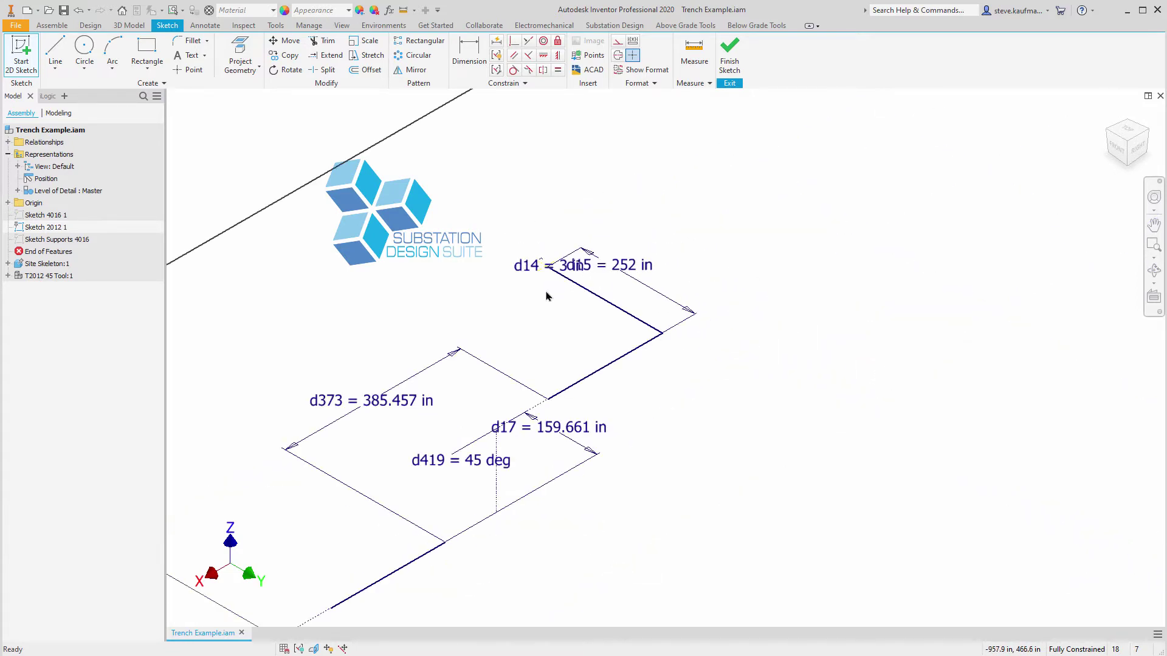
{"action": "scroll", "coordinate": [815, 347], "scroll_direction": "down", "scroll_amount": 3}
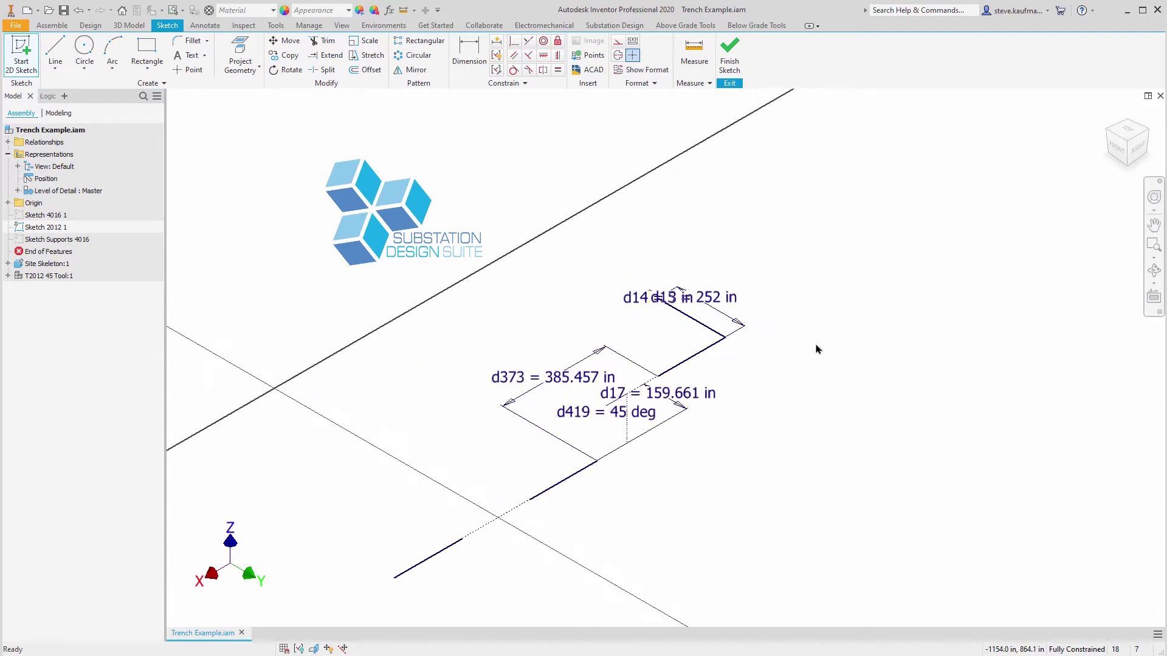
{"action": "scroll", "coordinate": [652, 353], "scroll_direction": "up", "scroll_amount": 3}
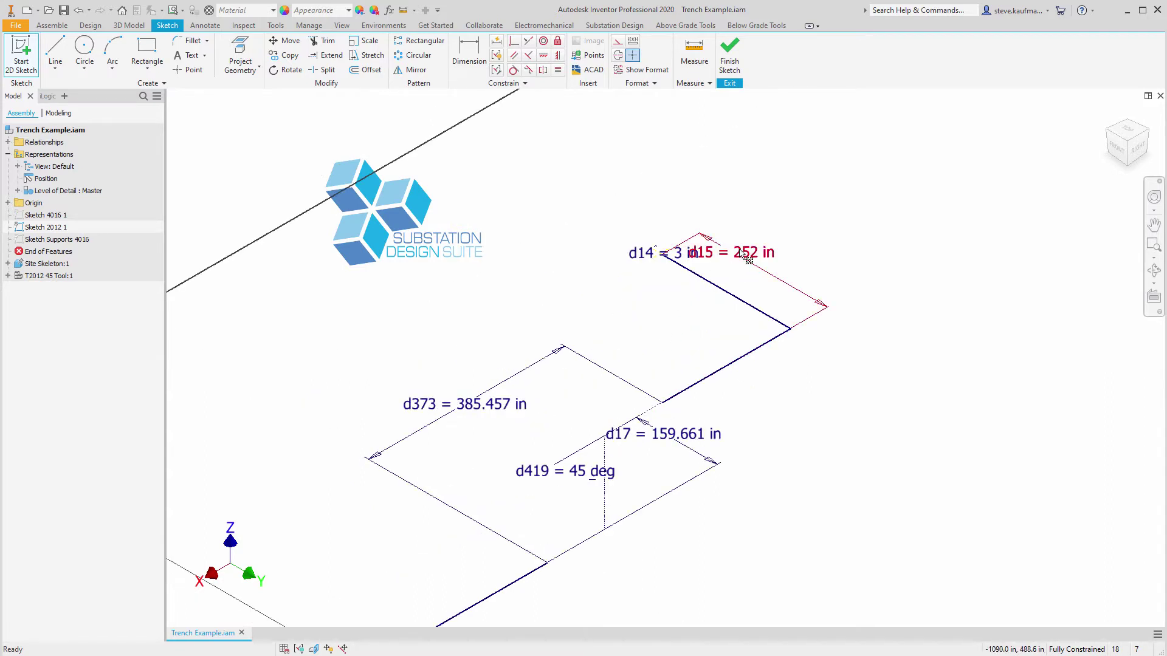
{"action": "left_click_drag", "start_coordinate": [735, 254], "coordinate": [806, 230]}
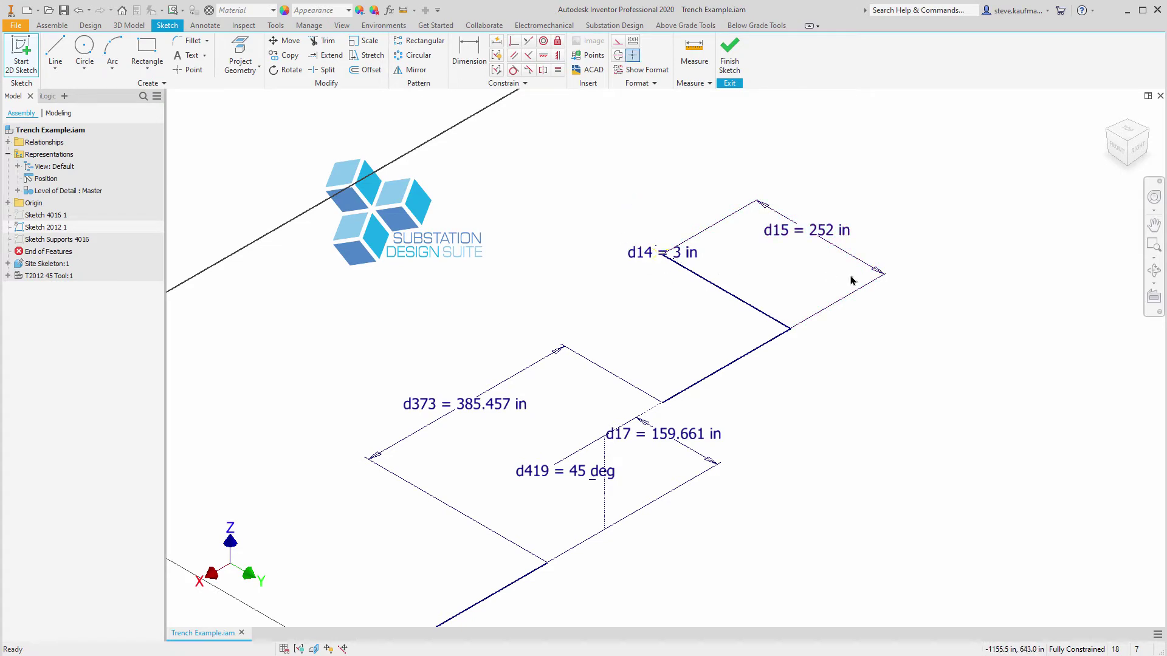
{"action": "scroll", "coordinate": [884, 219], "scroll_direction": "up", "scroll_amount": 3}
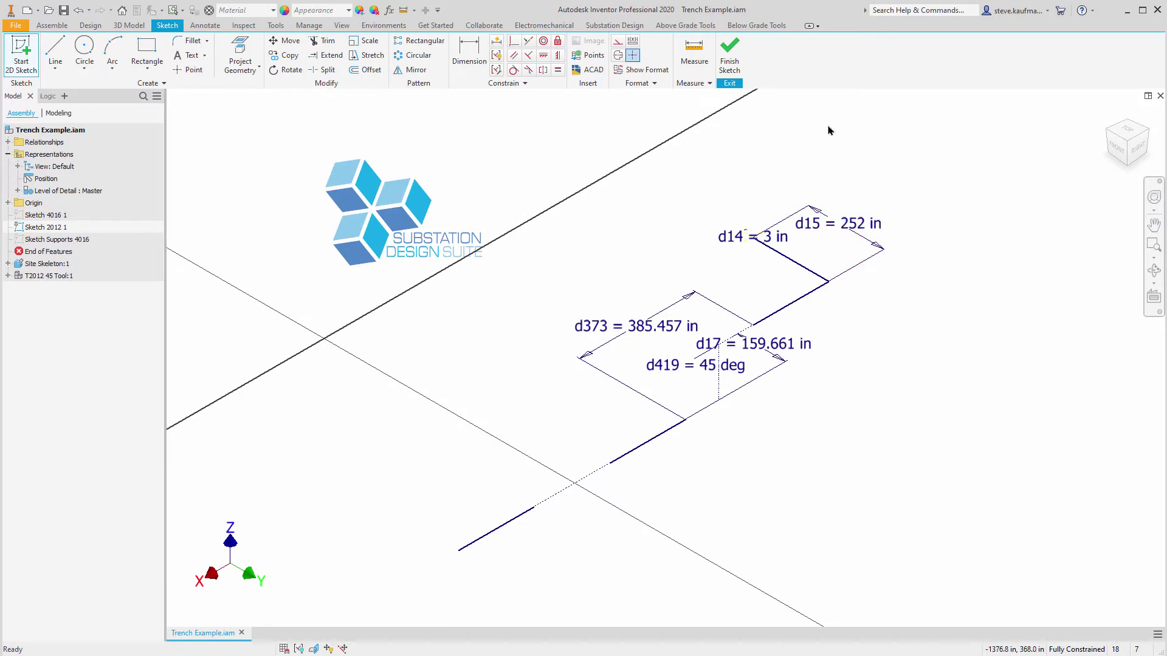
{"action": "left_click", "coordinate": [729, 55]}
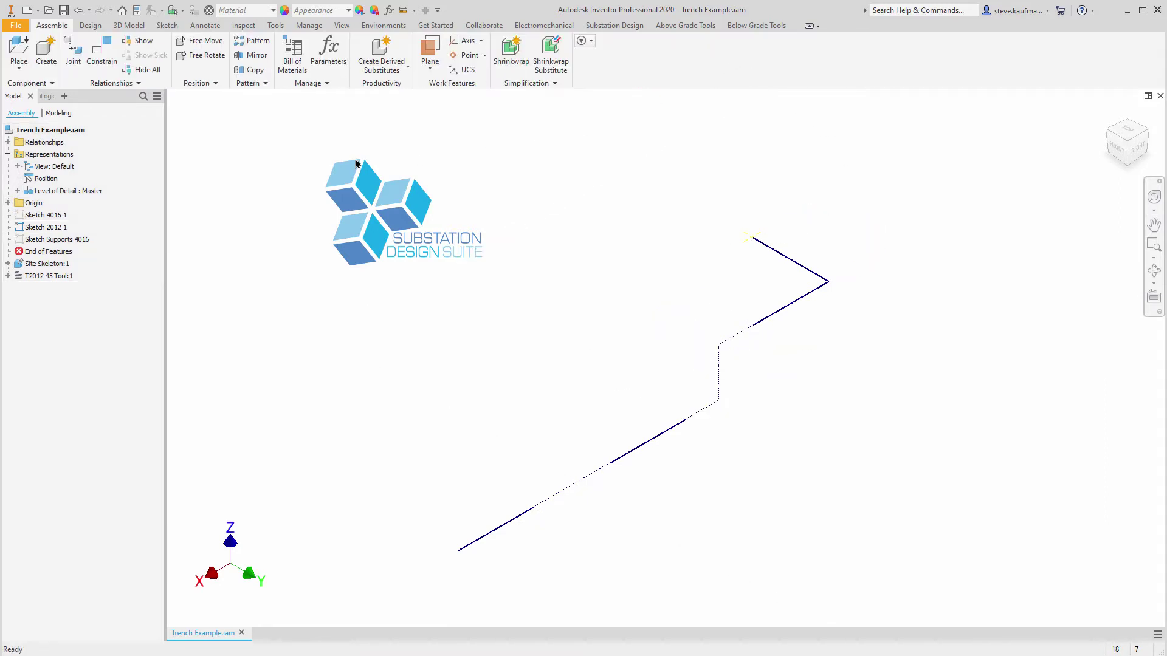
Step: Hide Sketch 2012 1 and show the Sketch Supports 4016 lines
{"action": "right_click", "coordinate": [52, 229]}
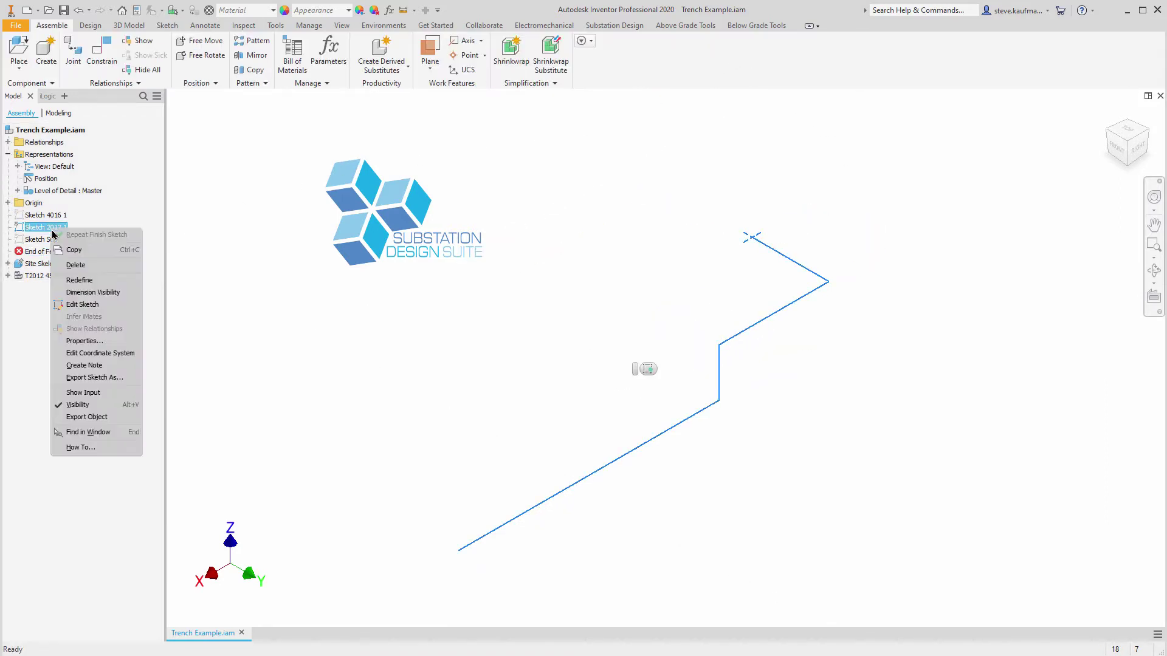
{"action": "left_click", "coordinate": [91, 405]}
{"action": "left_click", "coordinate": [79, 240]}
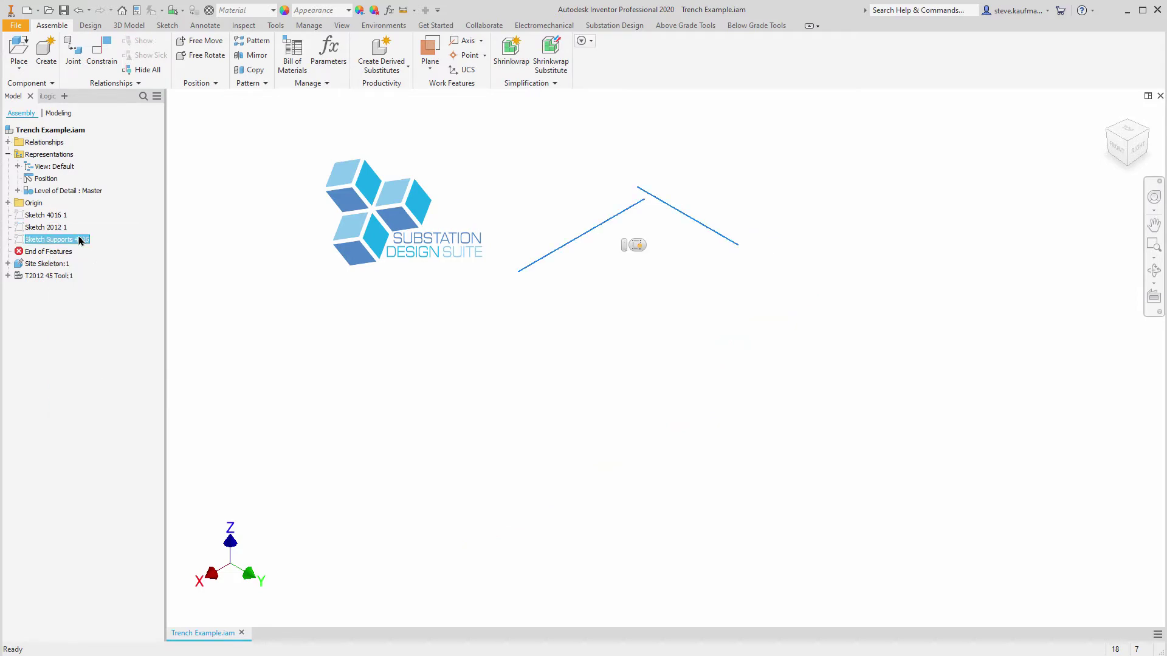
{"action": "right_click", "coordinate": [79, 240]}
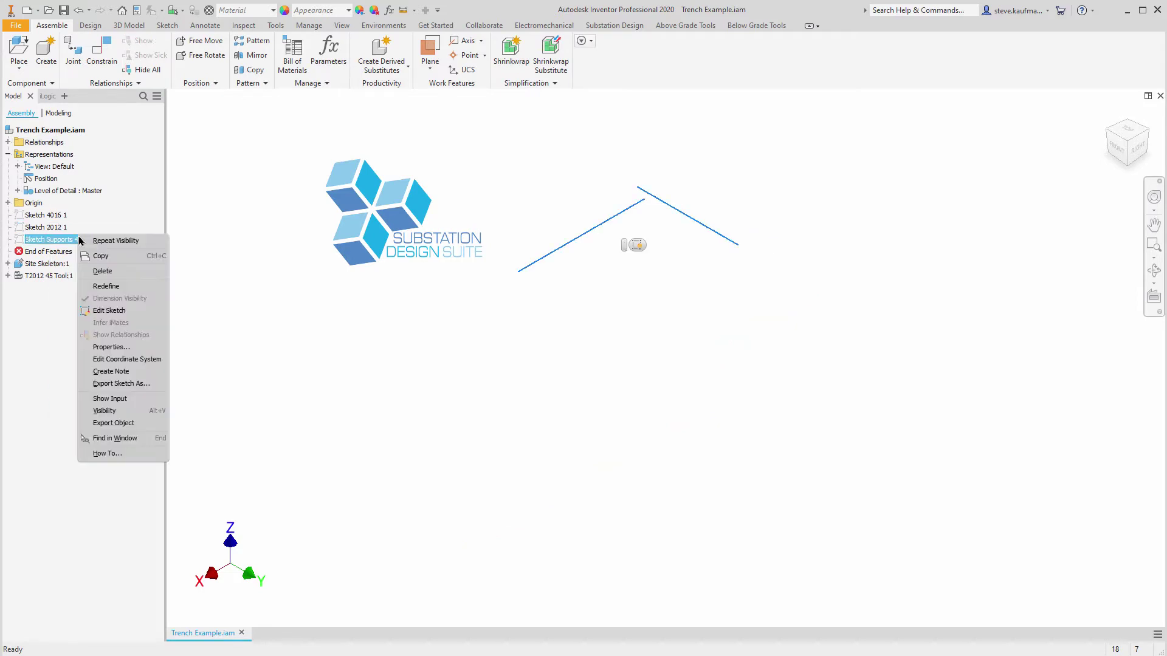
{"action": "left_click", "coordinate": [104, 411]}
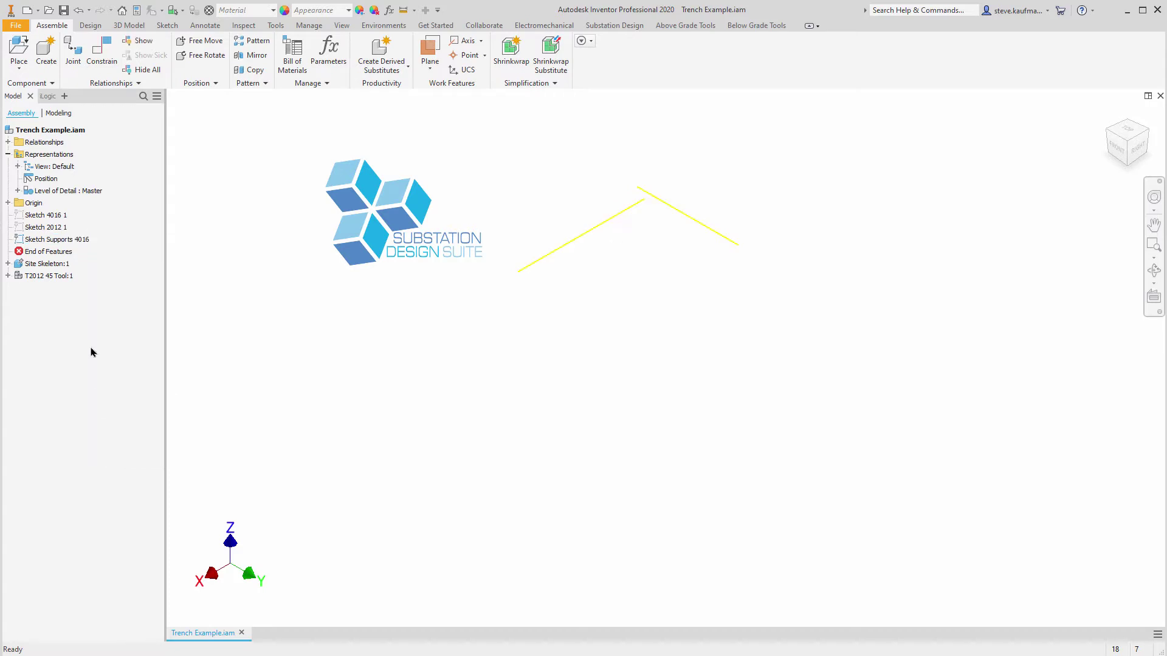
Step: Compare Sketch 4016 1 with Sketch Supports 4016, then hide Sketch Supports 4016
{"action": "scroll", "coordinate": [555, 159], "scroll_direction": "up", "scroll_amount": 3}
{"action": "left_click", "coordinate": [61, 217]}
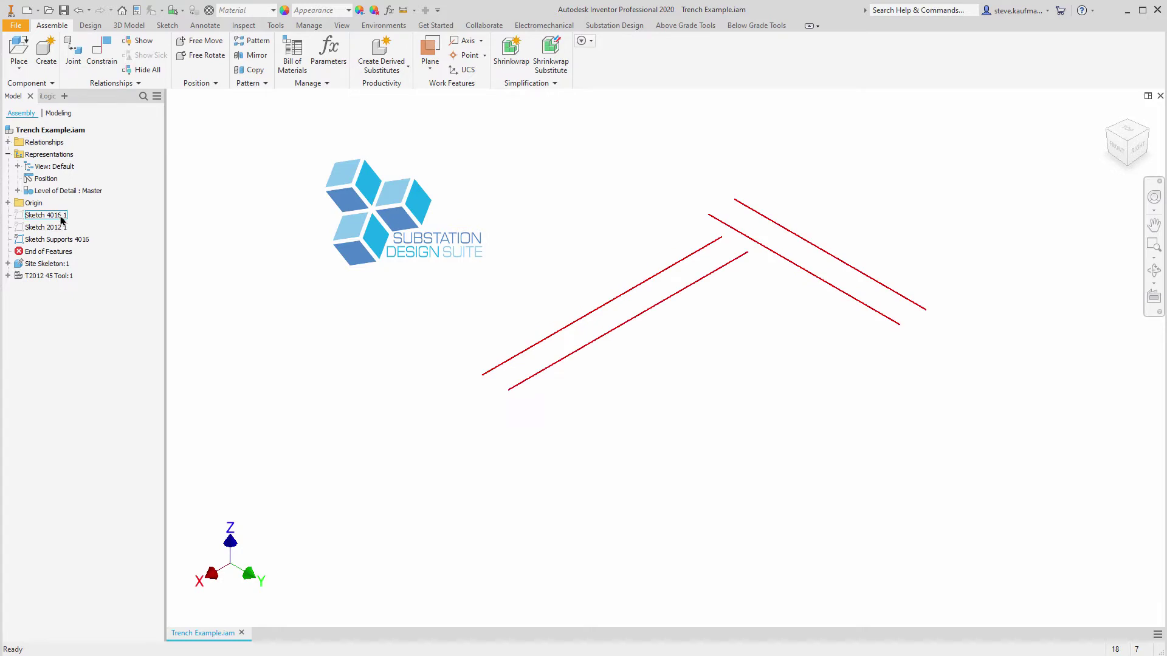
{"action": "left_click", "coordinate": [67, 240]}
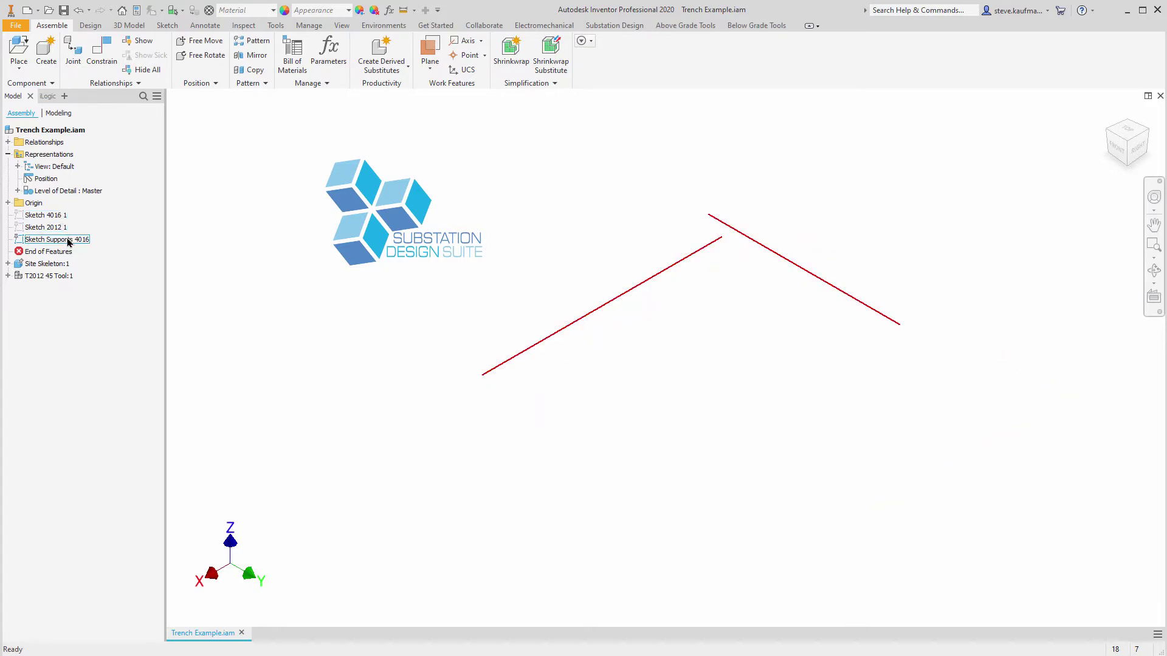
{"action": "left_click", "coordinate": [67, 240]}
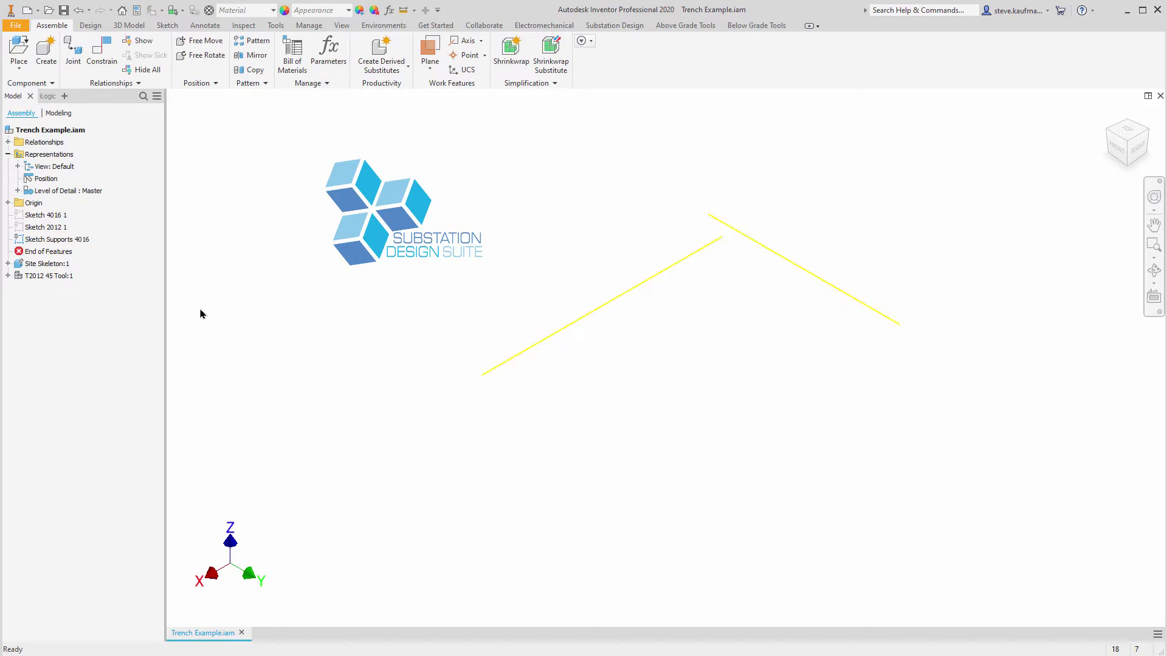
{"action": "right_click", "coordinate": [77, 242]}
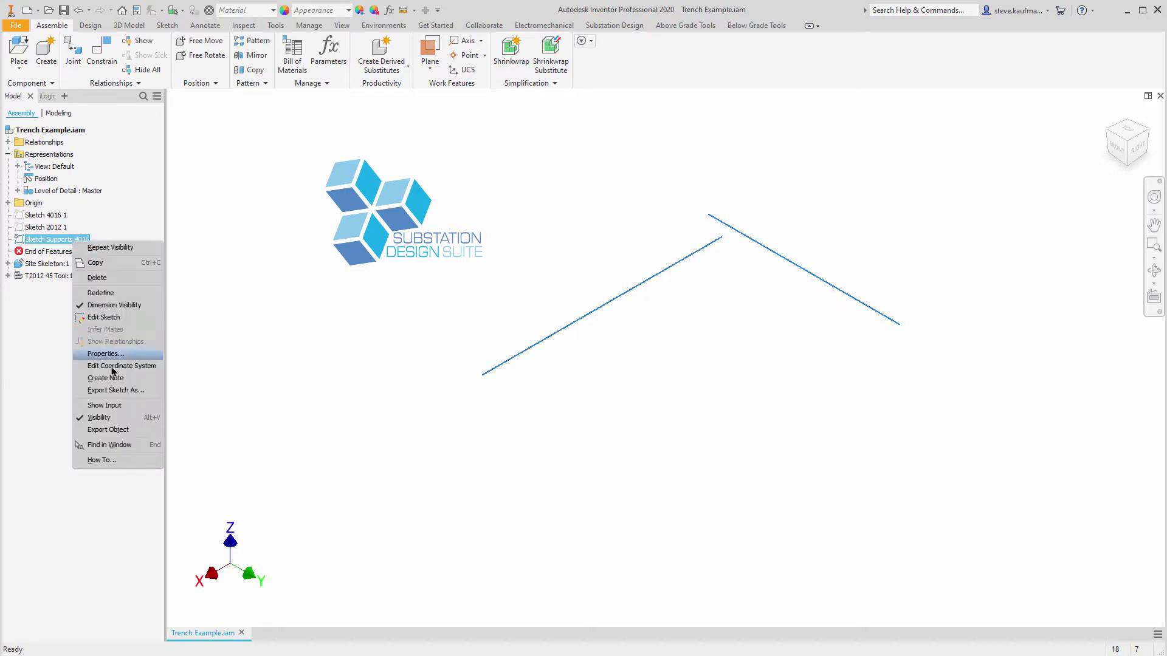
{"action": "left_click", "coordinate": [115, 418]}
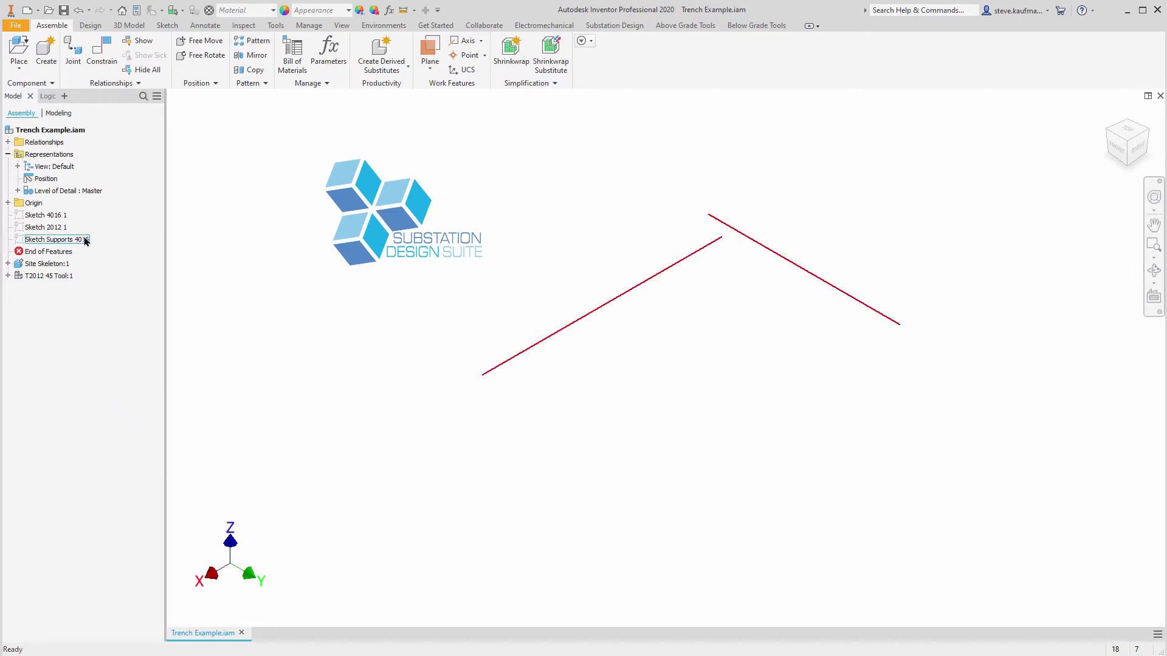
{"action": "left_click", "coordinate": [60, 219]}
{"action": "right_click", "coordinate": [60, 222]}
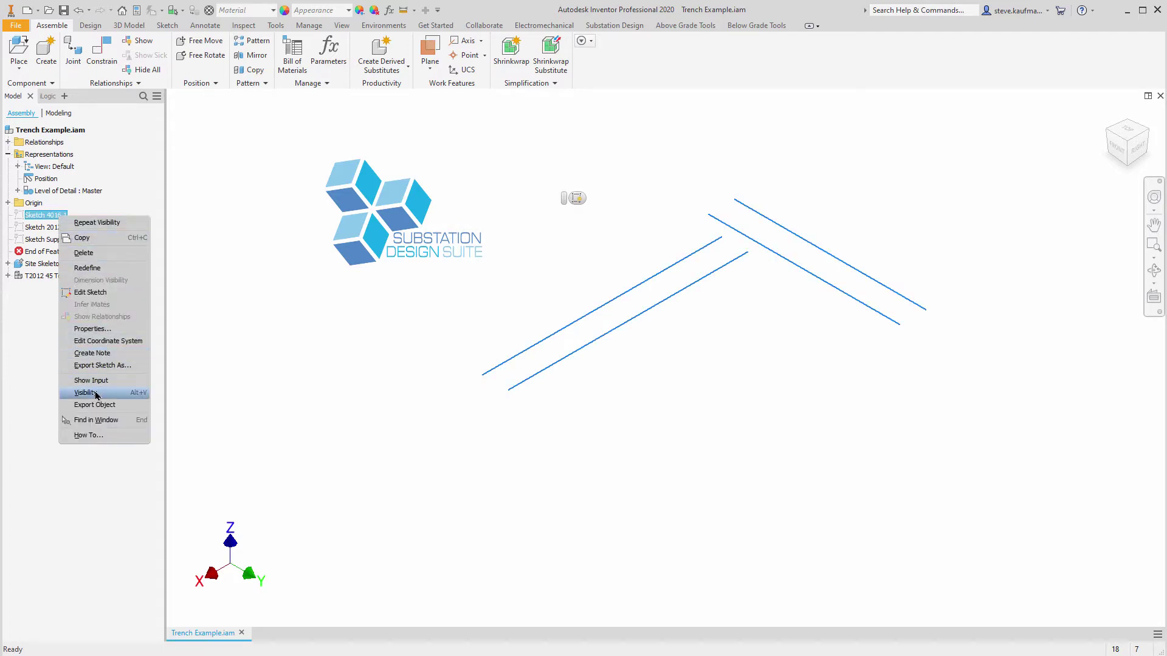
{"action": "key", "text": "Escape"}
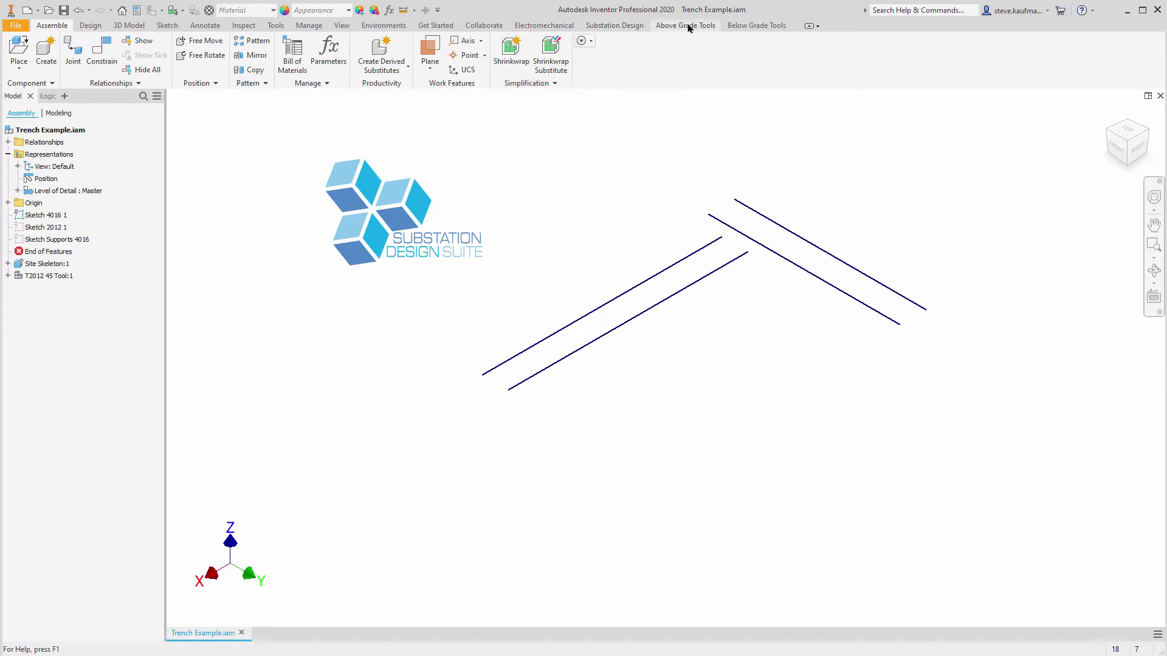
Step: Set the Below Grade trench Default Family to PLASTIBETON and save the settings
{"action": "left_click", "coordinate": [749, 25]}
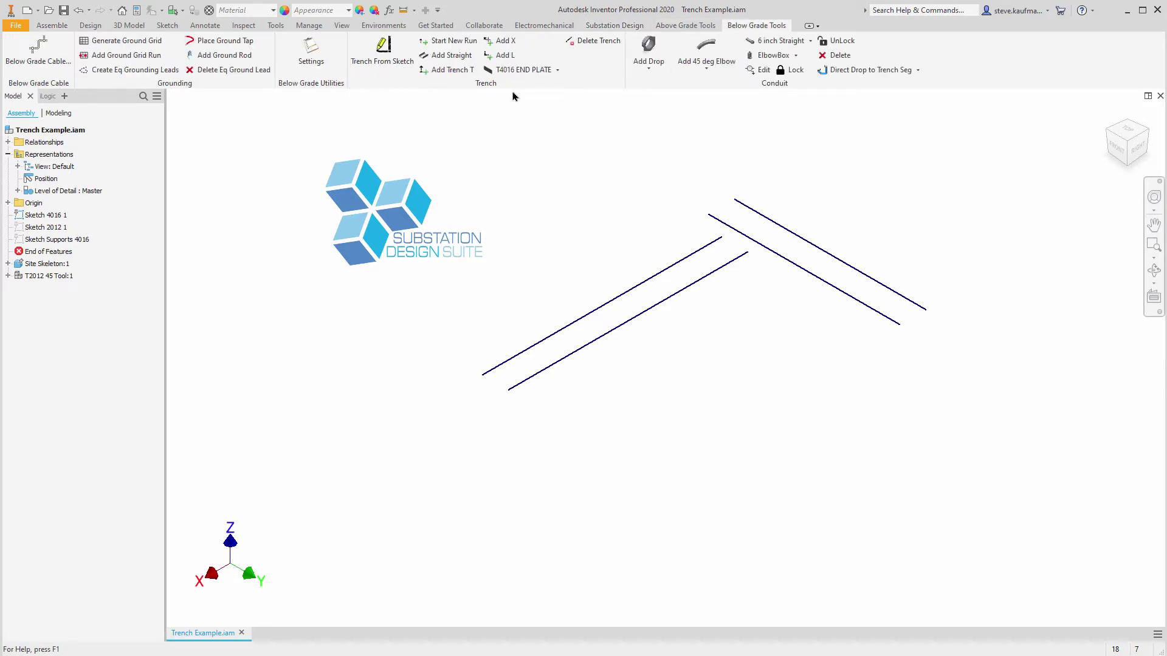
{"action": "left_click", "coordinate": [310, 48]}
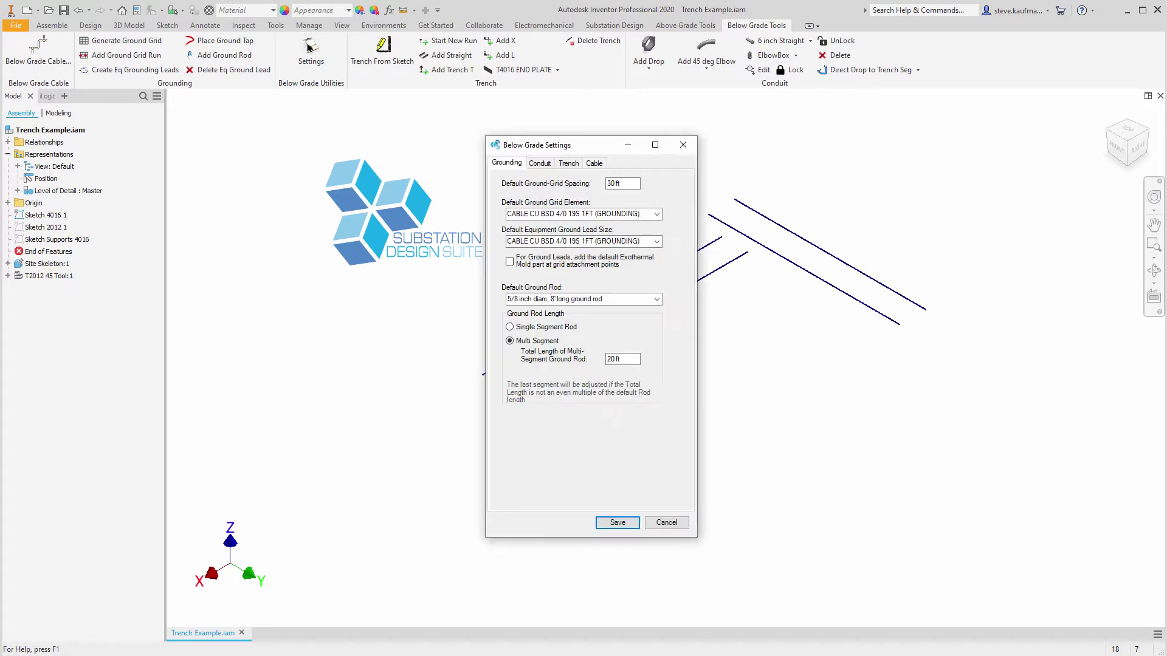
{"action": "left_click", "coordinate": [566, 164]}
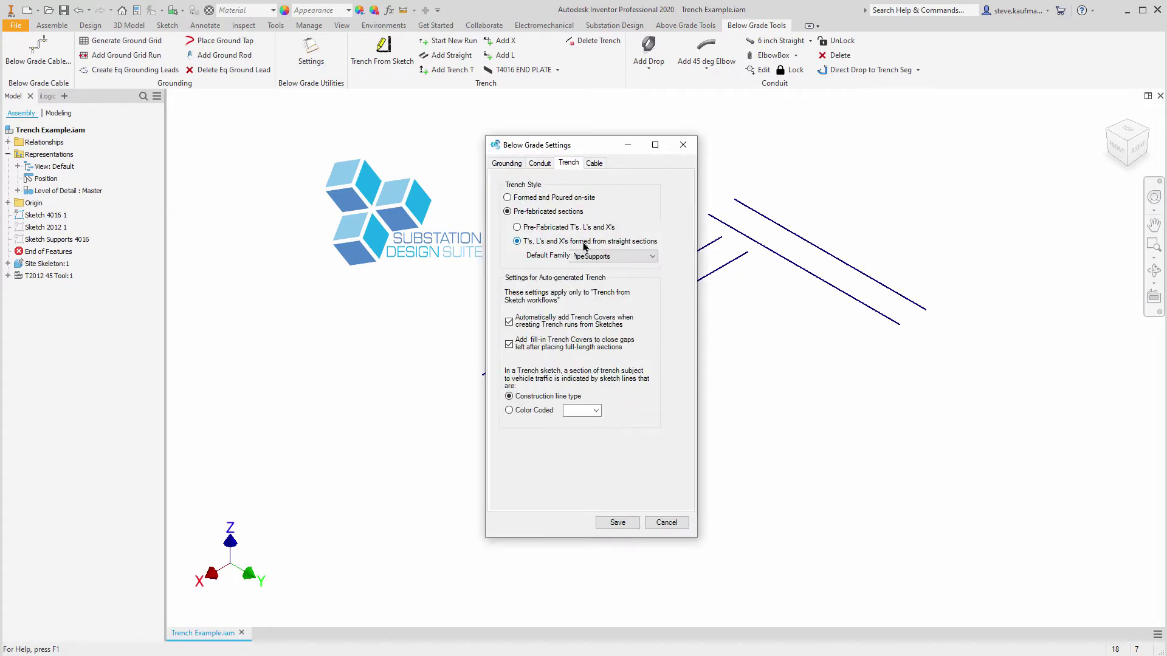
{"action": "left_click", "coordinate": [654, 258]}
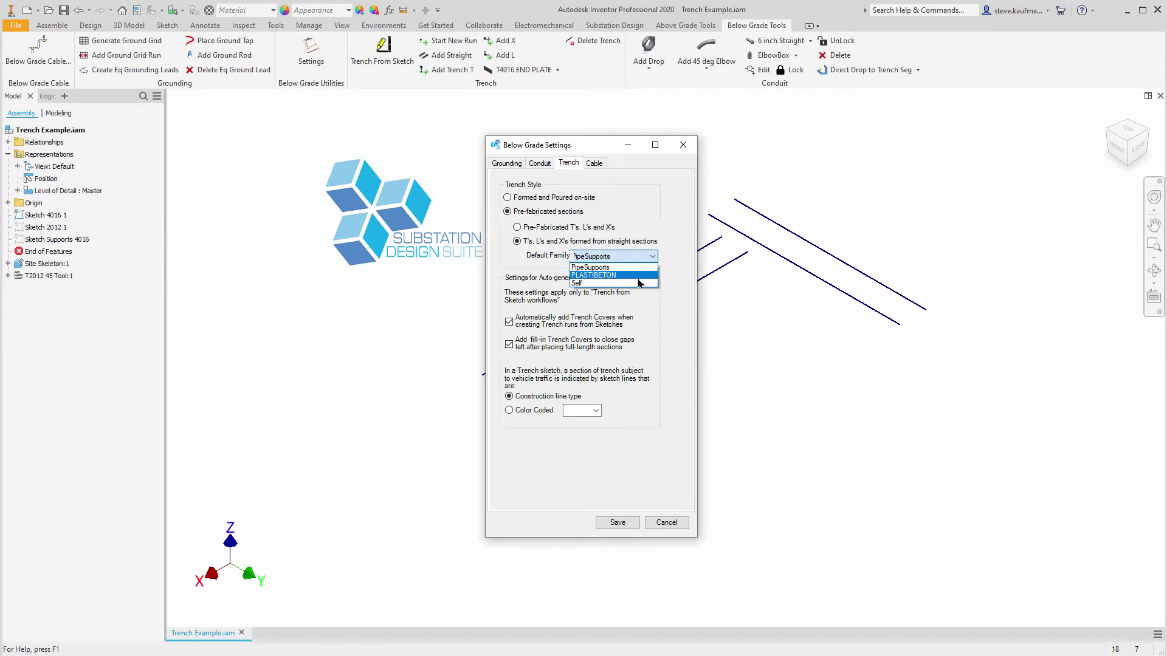
{"action": "left_click", "coordinate": [638, 277]}
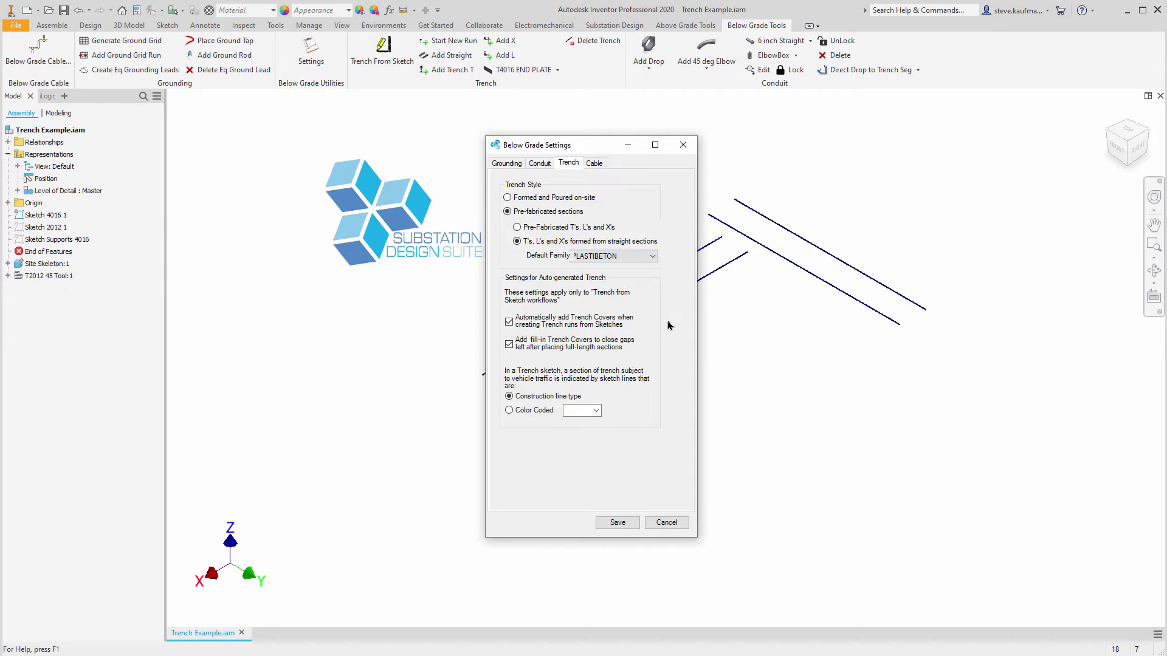
{"action": "left_click", "coordinate": [616, 523]}
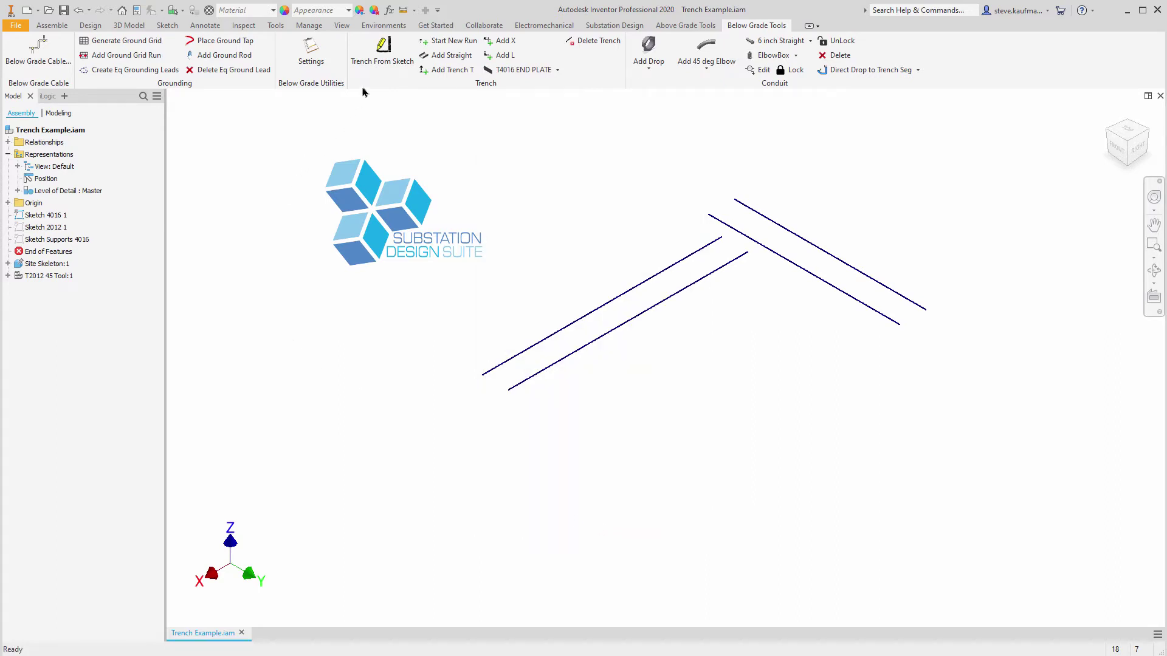
Step: Generate a T4016 PED PLASTIBETON trench along the Sketch 4016 1 route line
{"action": "left_click", "coordinate": [378, 60]}
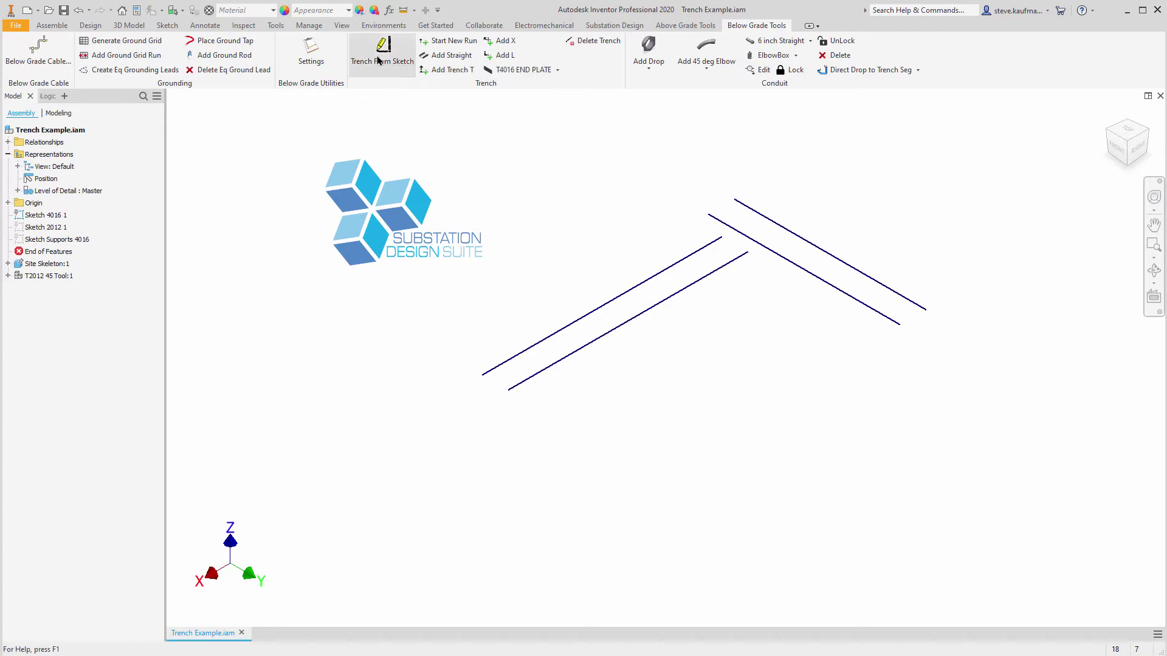
{"action": "left_click", "coordinate": [524, 353]}
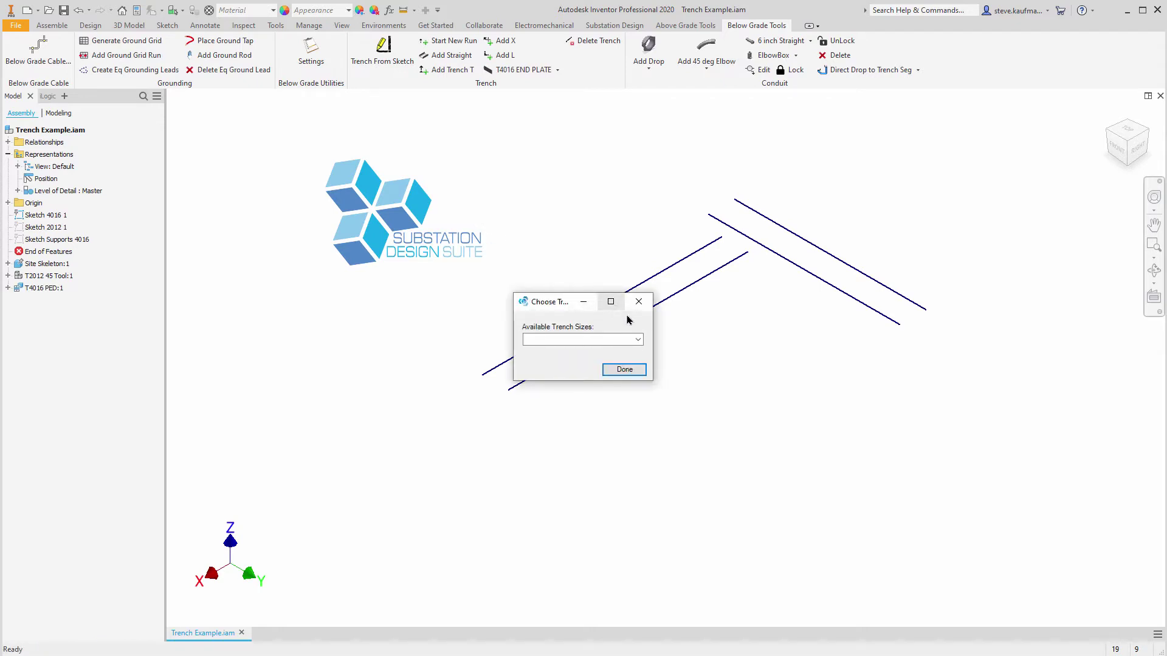
{"action": "left_click", "coordinate": [637, 339]}
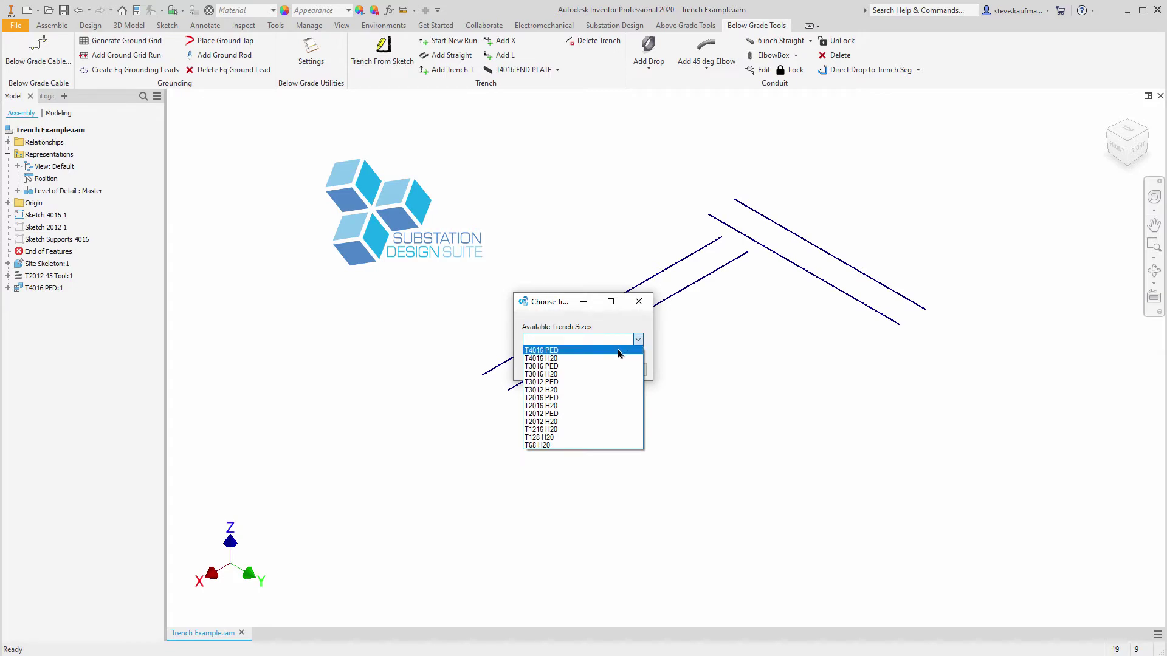
{"action": "left_click", "coordinate": [618, 351]}
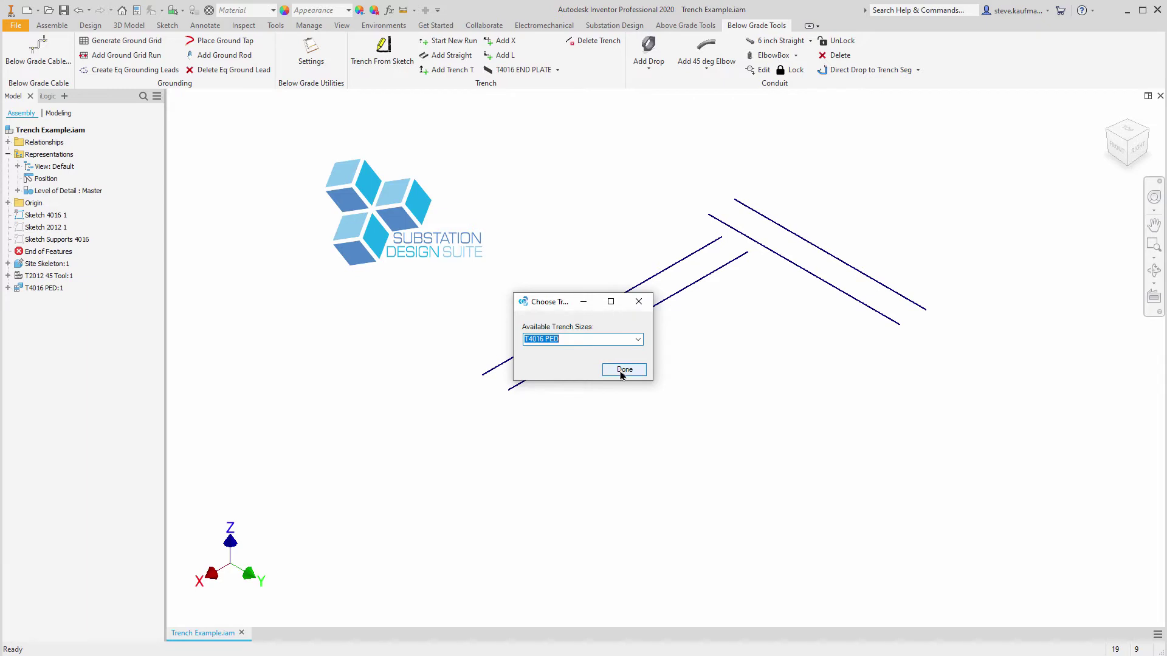
{"action": "left_click", "coordinate": [623, 370]}
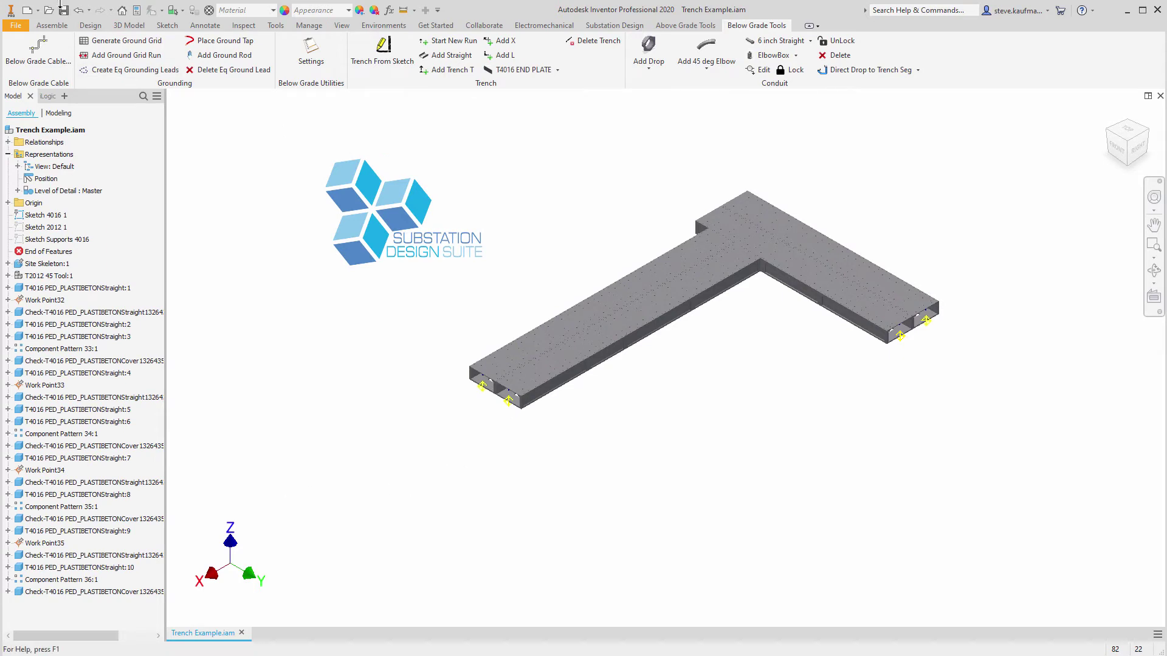
Step: Save the trench assembly with its dependents and show Sketch 2012 1's route lines
{"action": "left_click", "coordinate": [63, 11]}
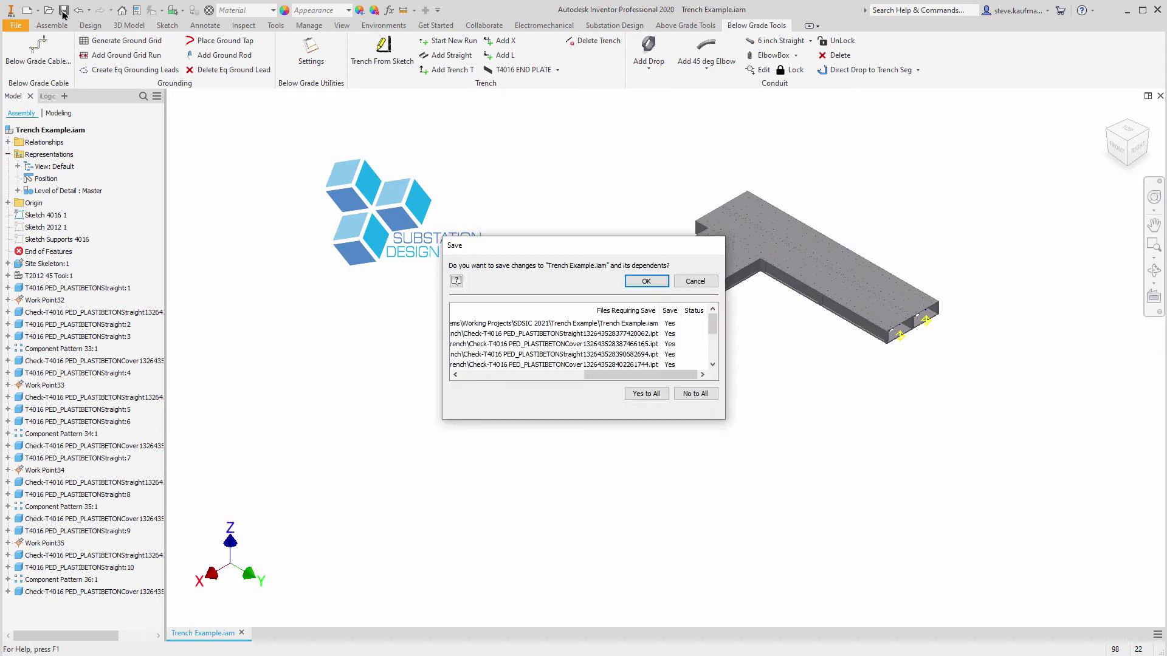
{"action": "left_click", "coordinate": [646, 281]}
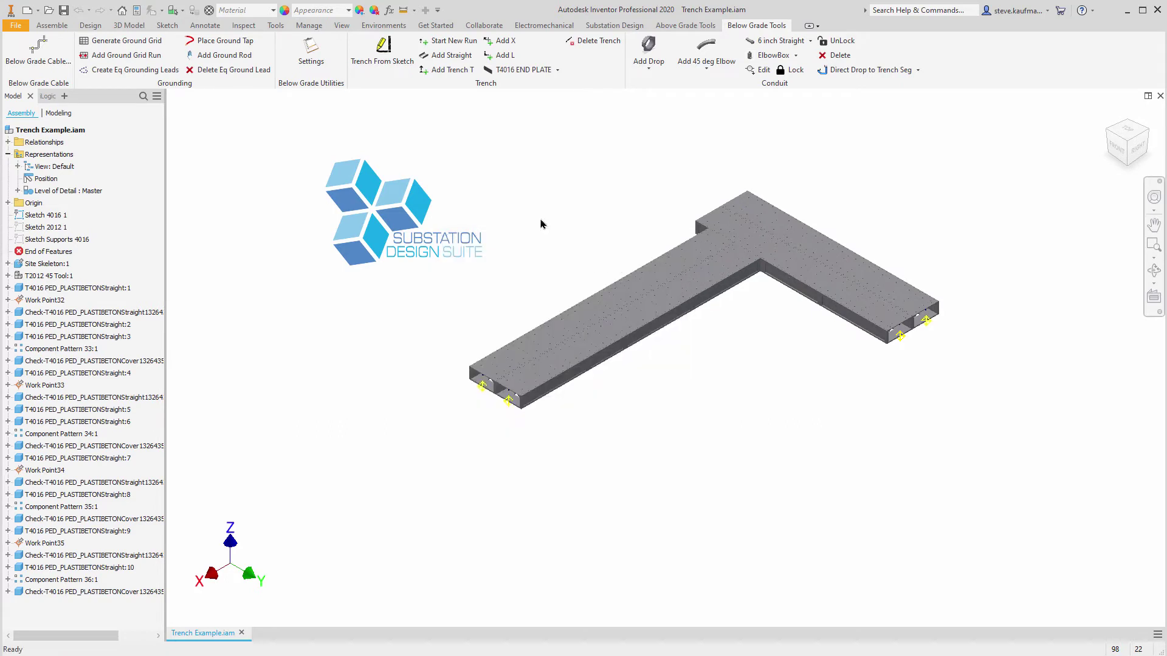
{"action": "scroll", "coordinate": [530, 220], "scroll_direction": "down", "scroll_amount": 5}
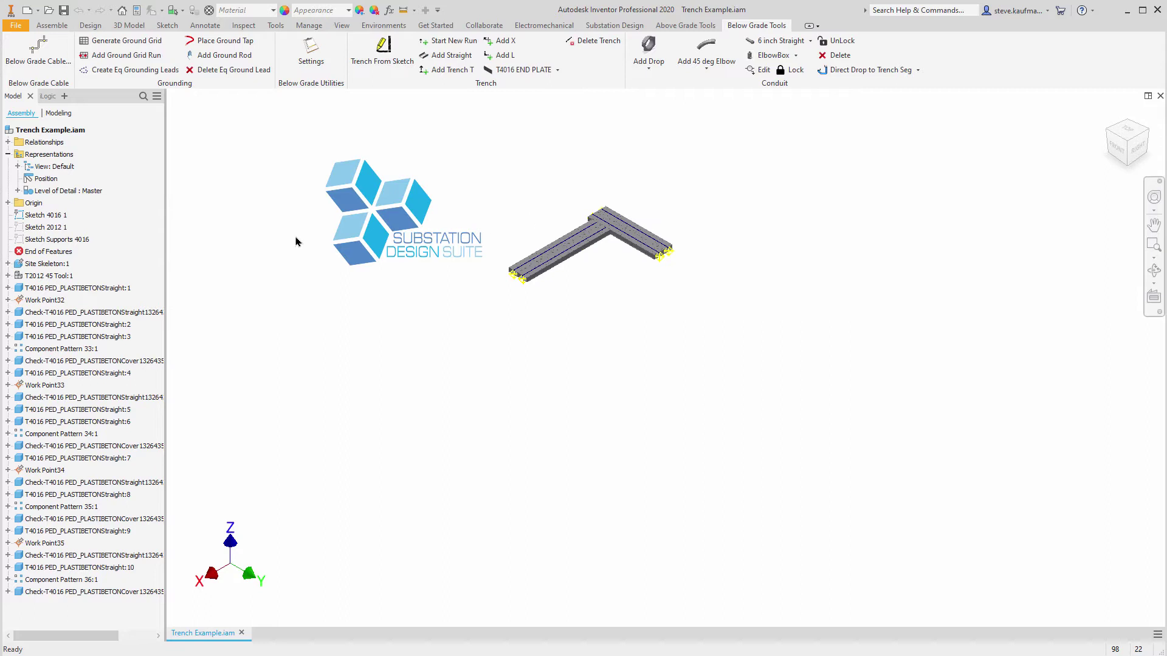
{"action": "left_click", "coordinate": [54, 229]}
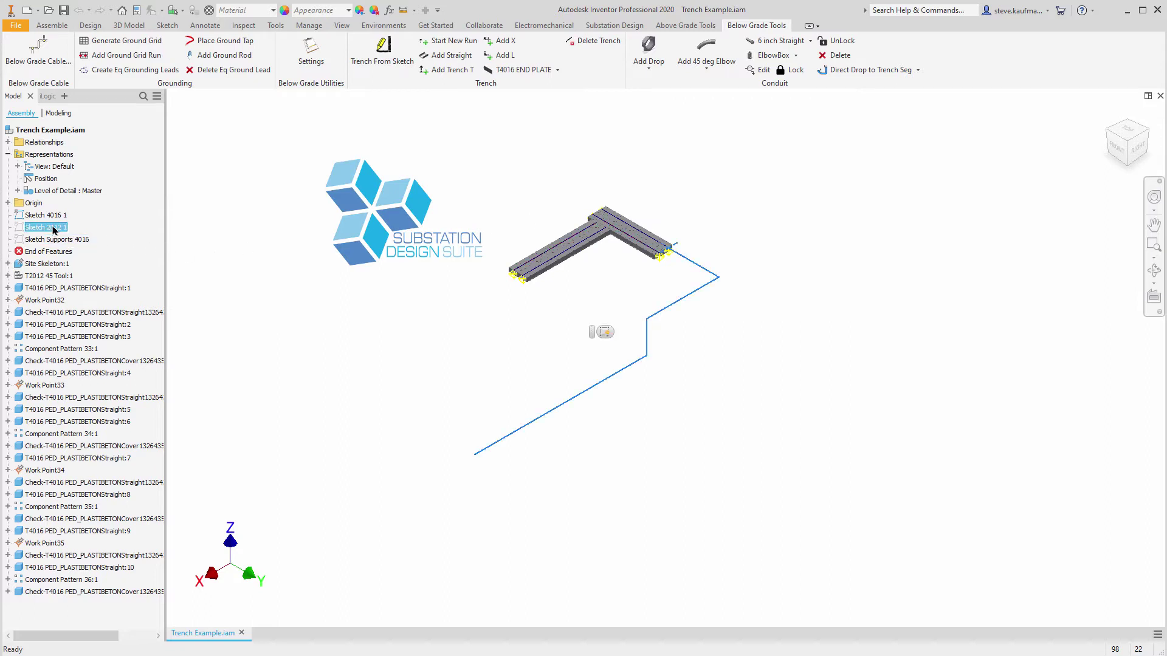
{"action": "right_click", "coordinate": [53, 229]}
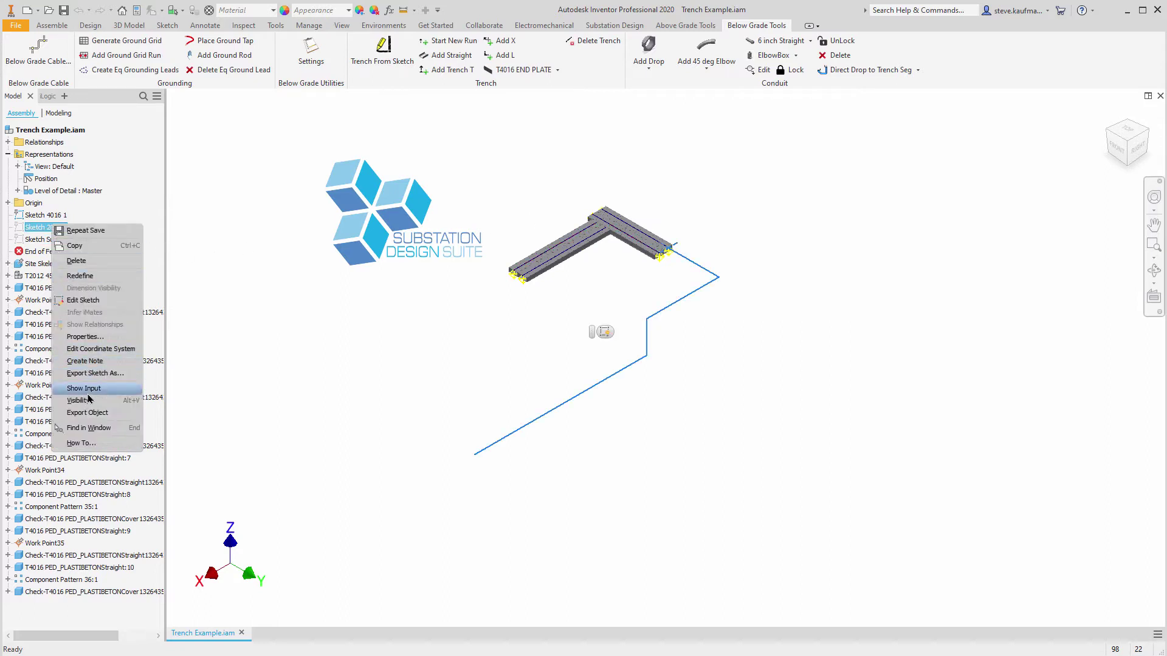
{"action": "left_click", "coordinate": [88, 401]}
Step: Hide the Sketch 4016 1 lines
{"action": "left_click", "coordinate": [60, 216]}
{"action": "right_click", "coordinate": [60, 216]}
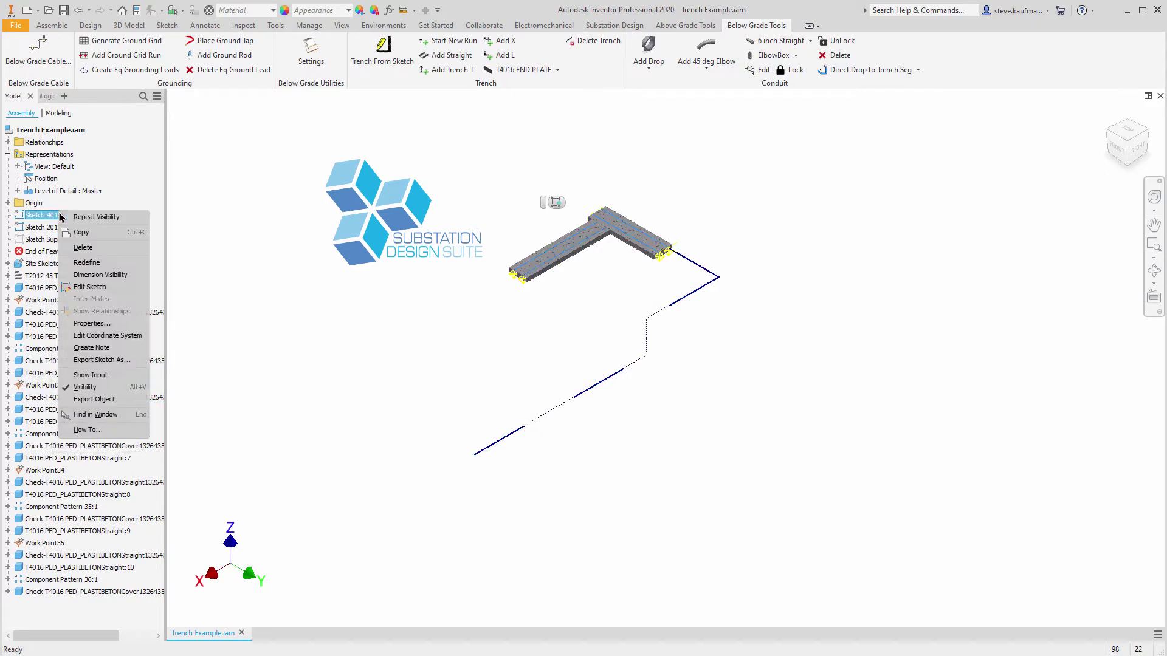
{"action": "left_click", "coordinate": [85, 387]}
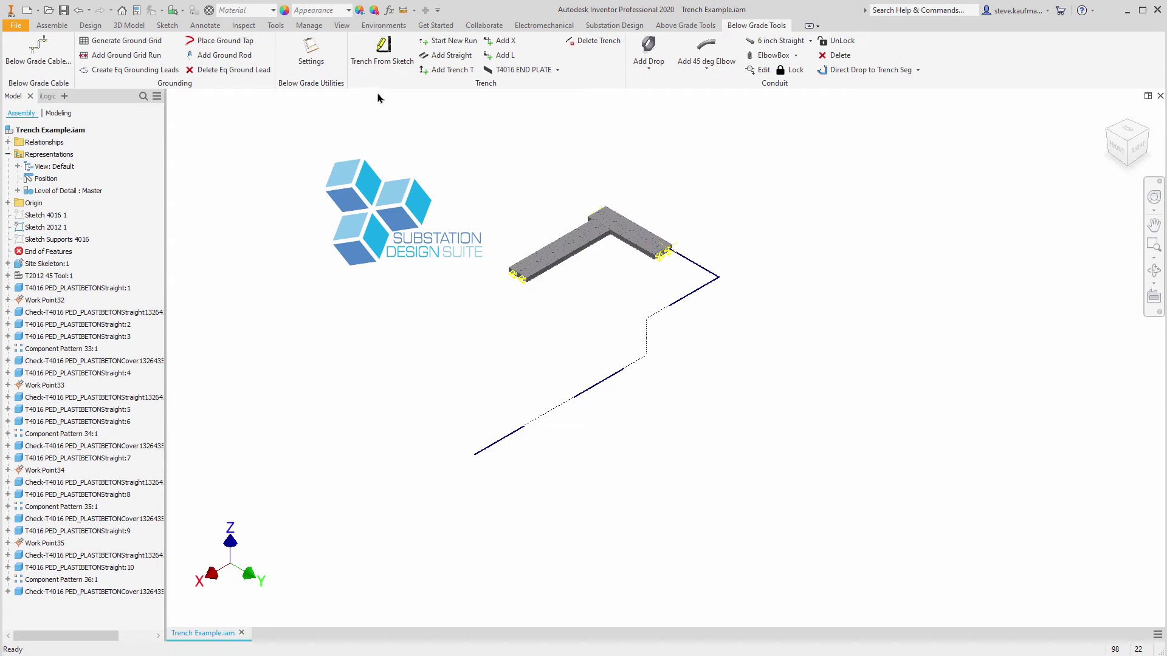
Step: Generate a T2012 PED PLASTIBETON trench along the Sketch 2012 1 route
{"action": "left_click", "coordinate": [384, 63]}
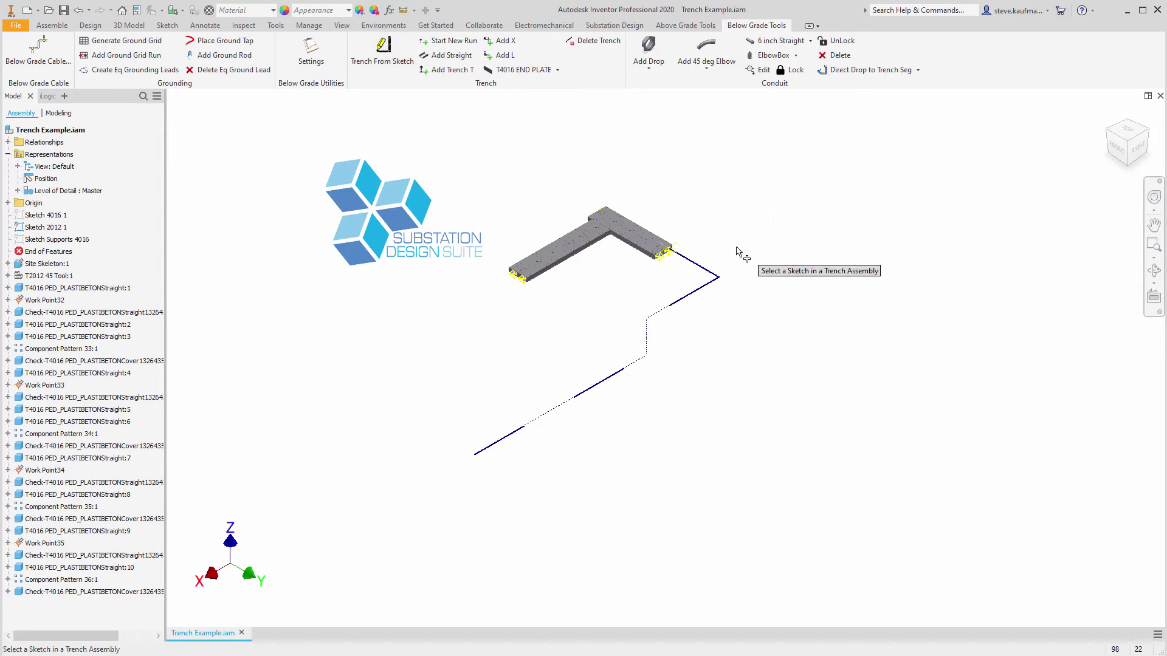
{"action": "left_click", "coordinate": [687, 260]}
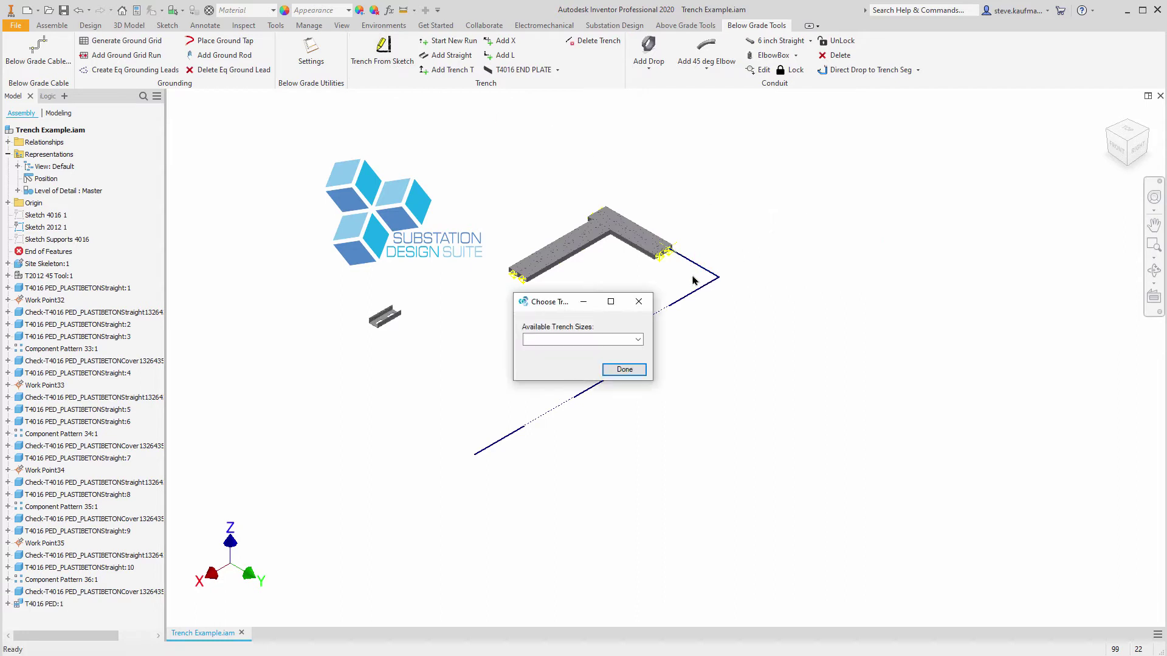
{"action": "left_click", "coordinate": [638, 339]}
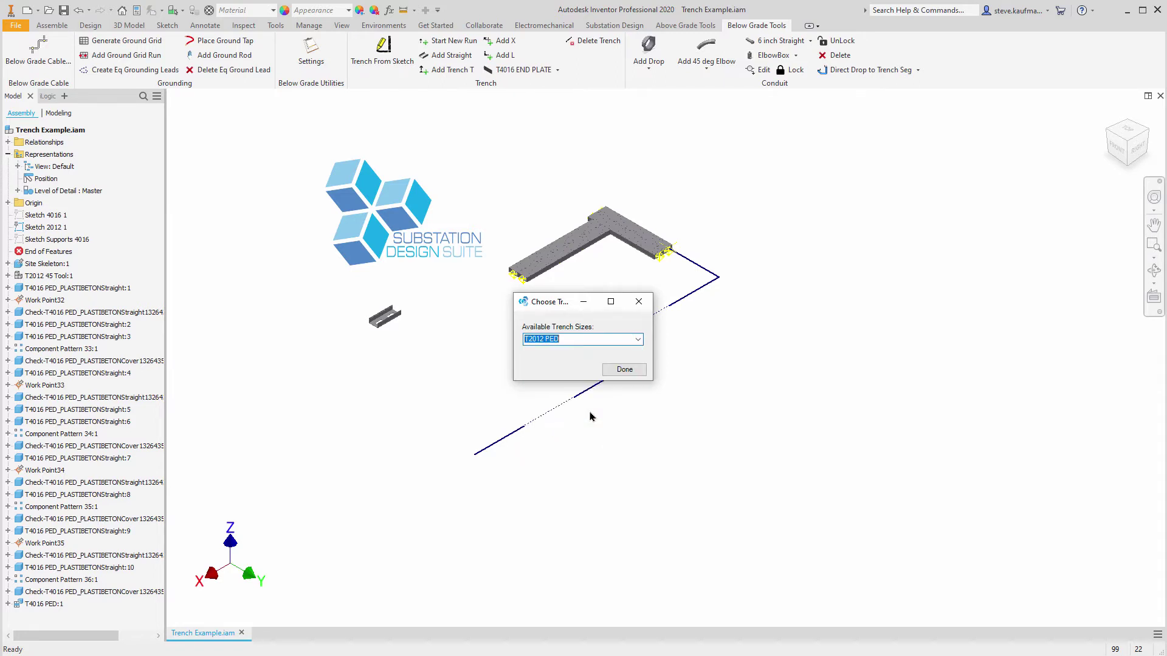
{"action": "left_click", "coordinate": [625, 374]}
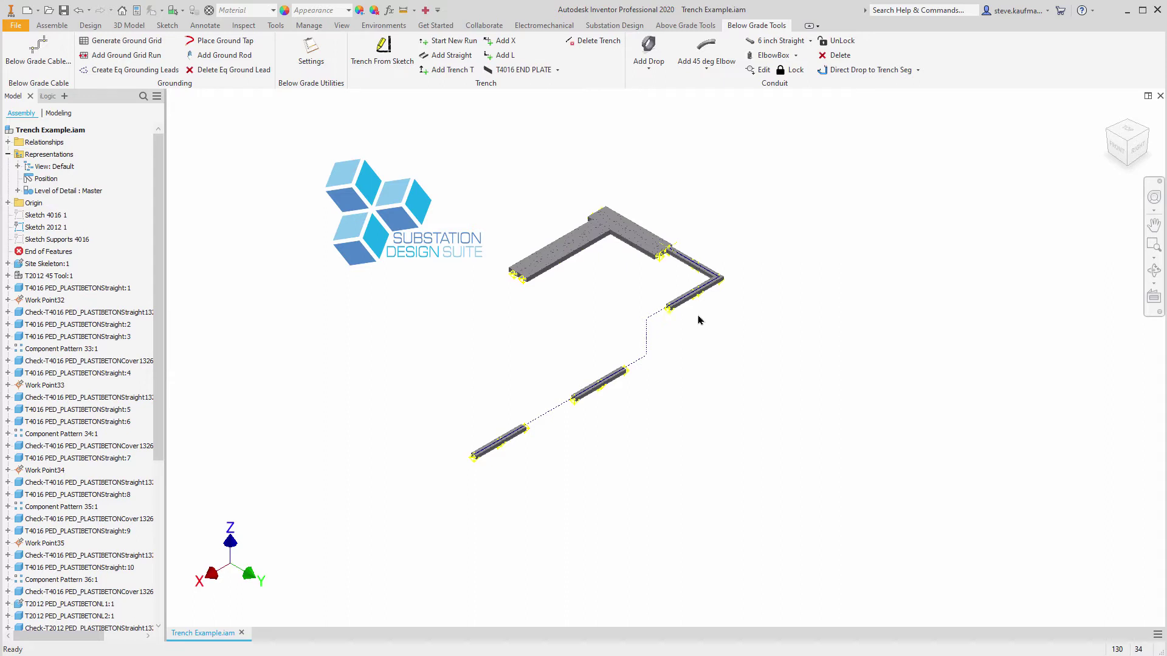
Step: Zoom in to inspect a trench segment, then clear the selection
{"action": "scroll", "coordinate": [680, 312], "scroll_direction": "down", "scroll_amount": 5}
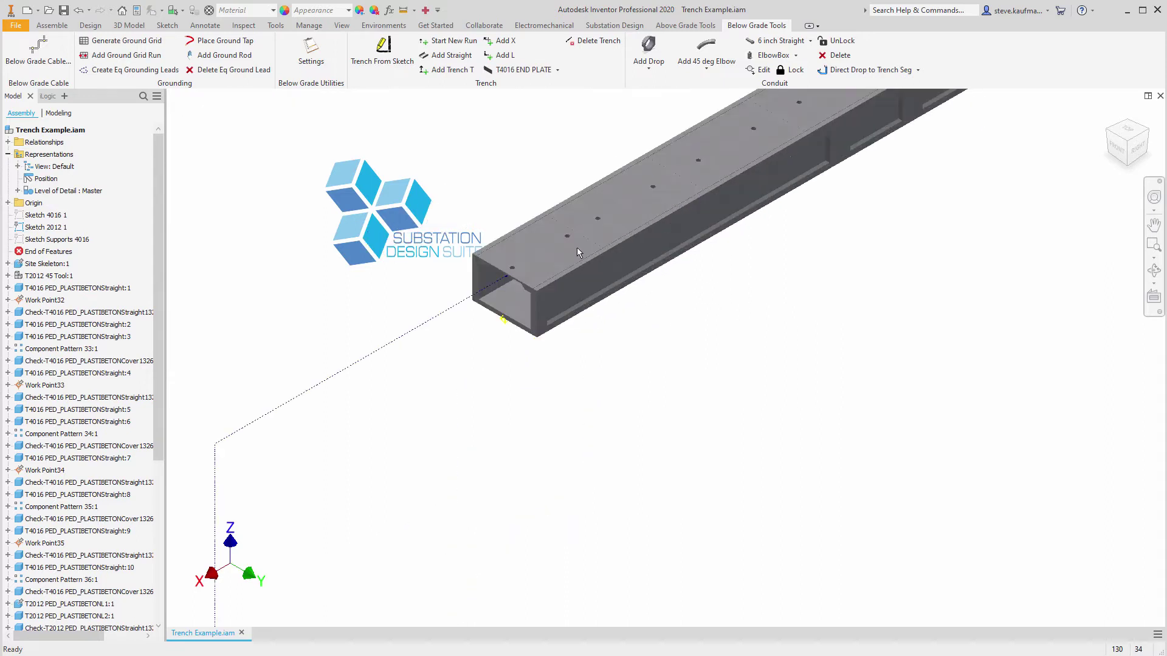
{"action": "left_click", "coordinate": [593, 279]}
{"action": "scroll", "coordinate": [793, 367], "scroll_direction": "up", "scroll_amount": 6}
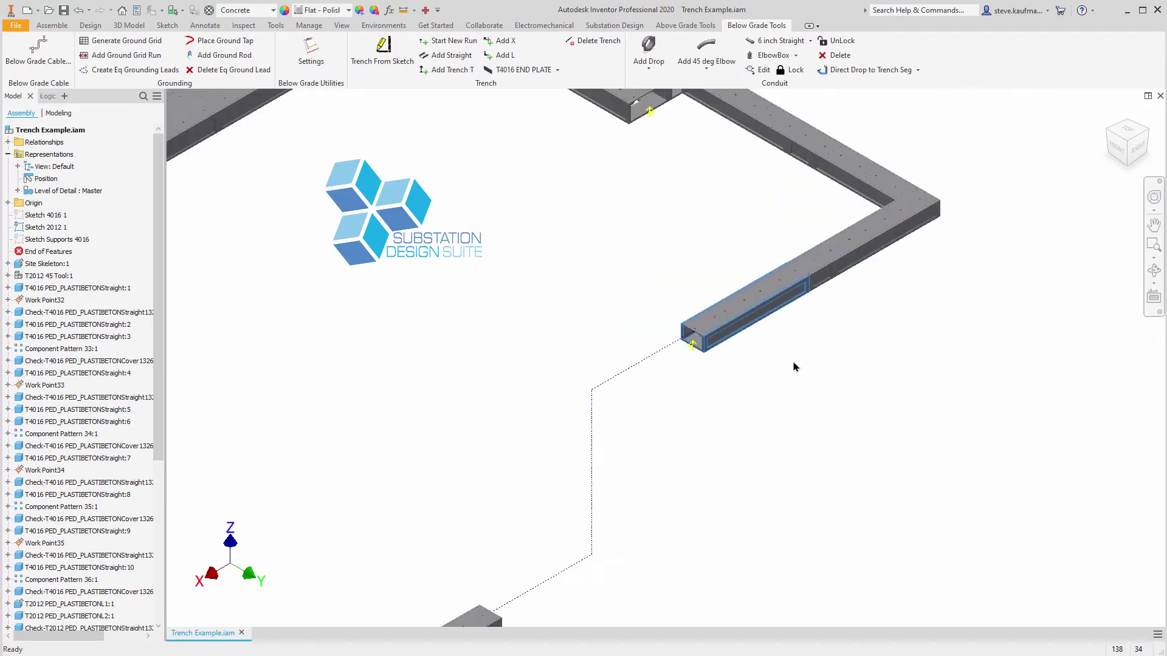
{"action": "left_click", "coordinate": [543, 378]}
Step: Save Trench Example.iam together with all of its changed dependent trench part files
{"action": "left_click", "coordinate": [63, 11]}
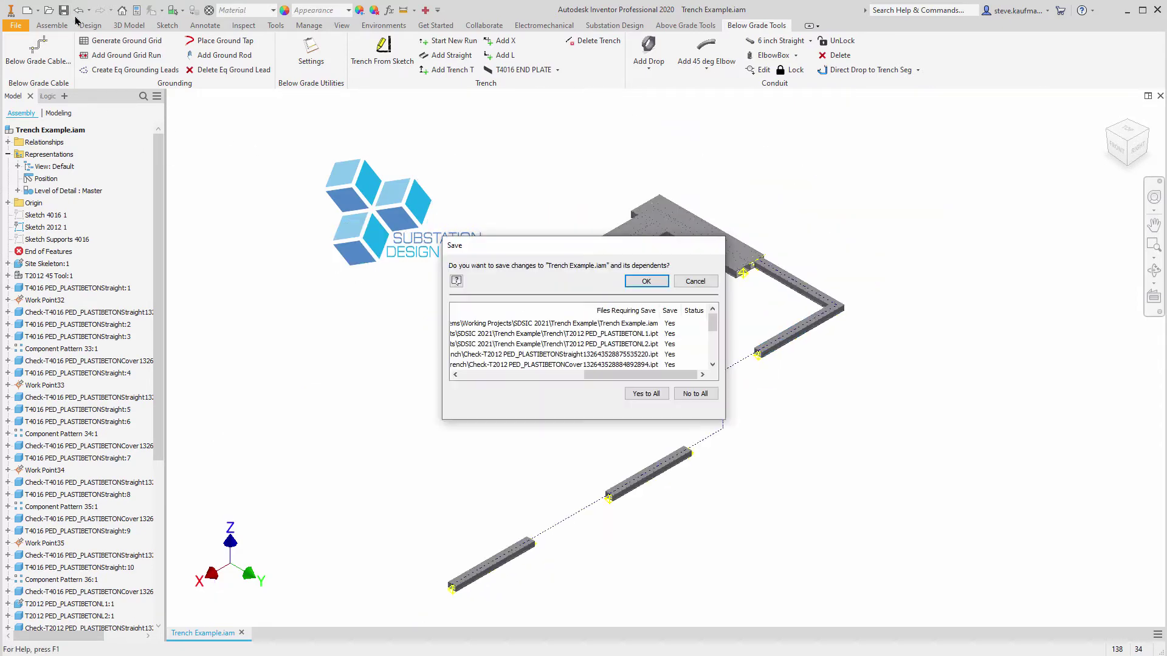
{"action": "left_click", "coordinate": [646, 281]}
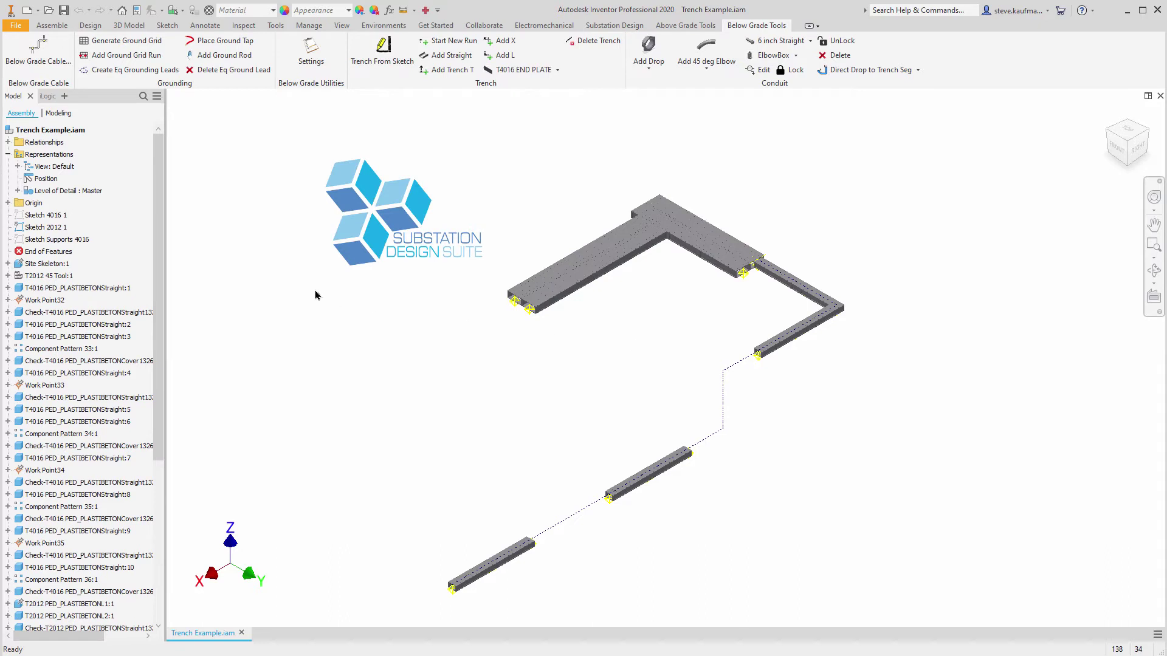
Step: Turn off visibility of Sketch 2012 1 in the browser
{"action": "left_click", "coordinate": [54, 228]}
{"action": "right_click", "coordinate": [54, 228]}
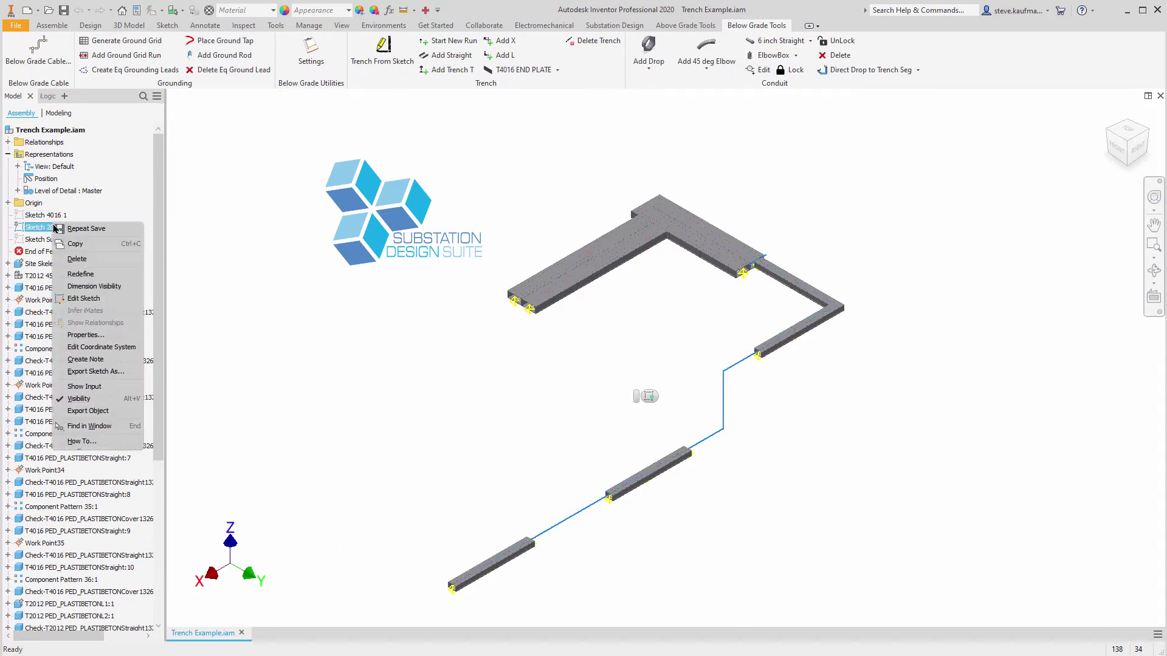
{"action": "left_click", "coordinate": [88, 400]}
Step: Turn on visibility of the Sketch Supports 4016 sketch
{"action": "left_click", "coordinate": [77, 241]}
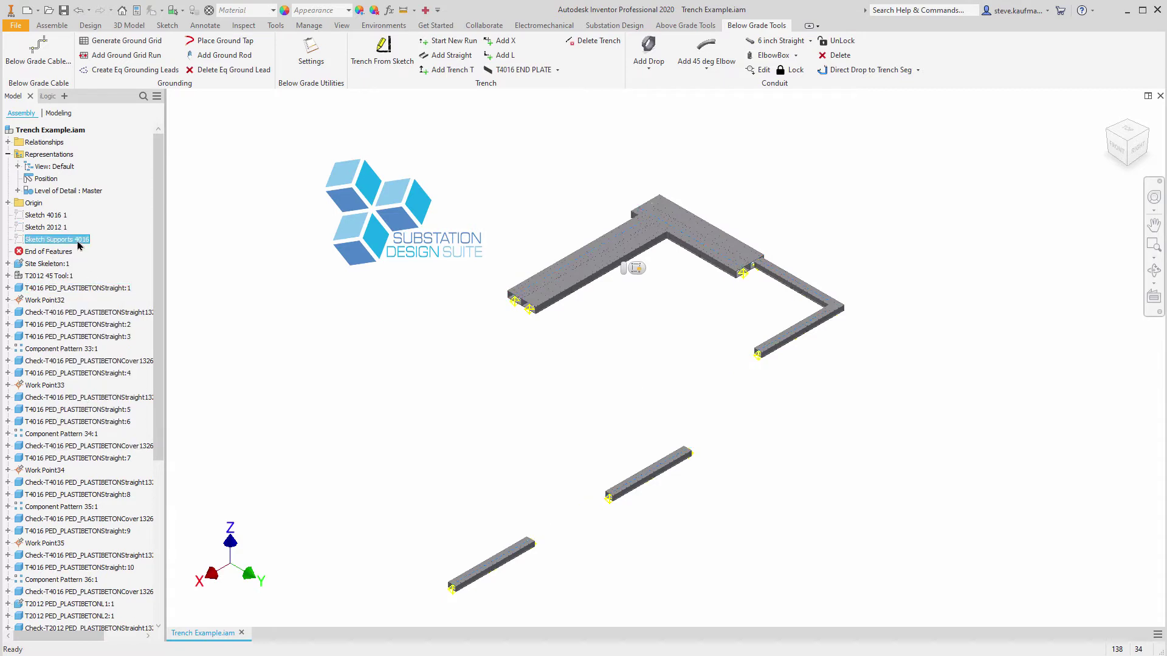
{"action": "right_click", "coordinate": [78, 246]}
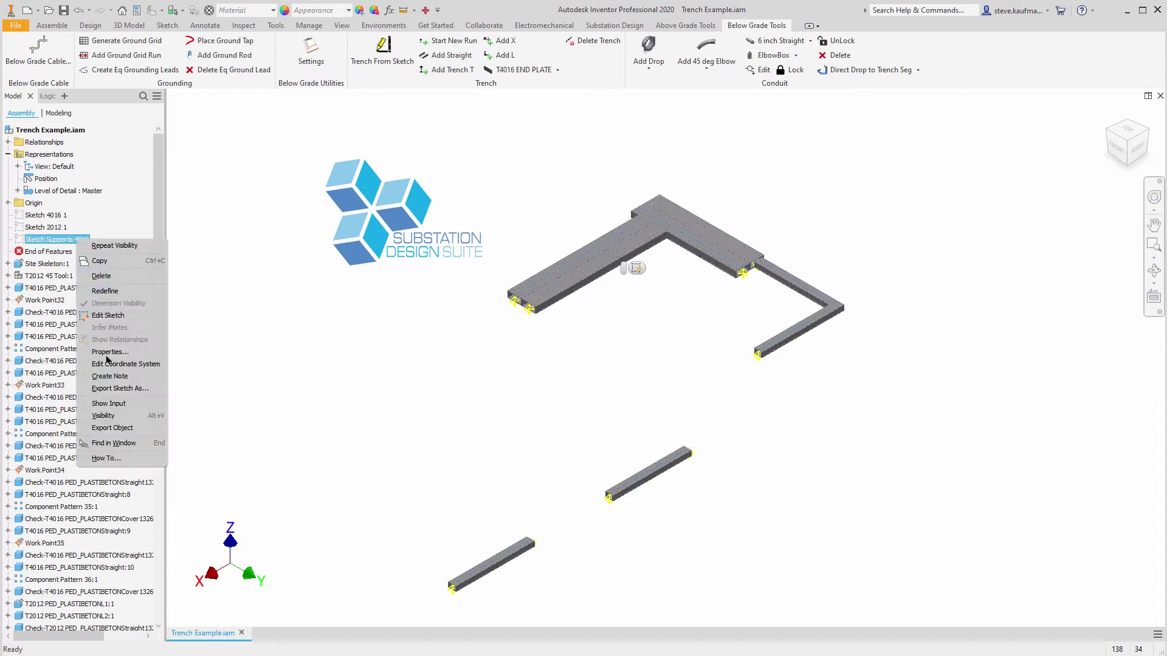
{"action": "left_click", "coordinate": [116, 416]}
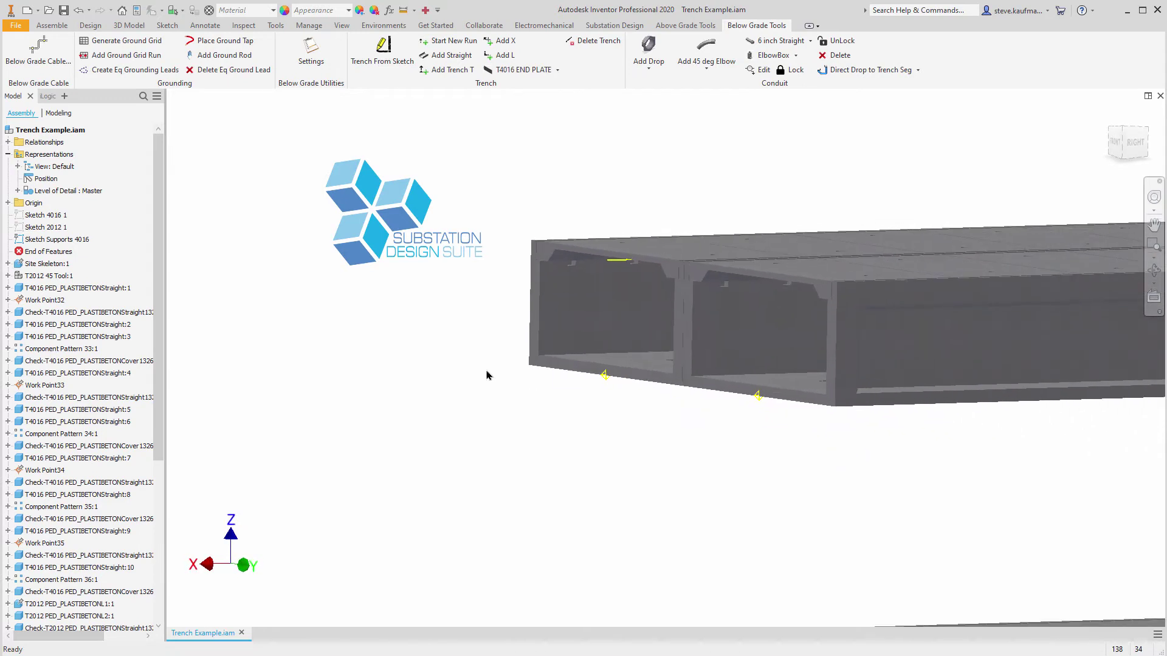
Step: In Below Grade settings, make PipeSupports the default trench family and save
{"action": "left_click", "coordinate": [320, 61]}
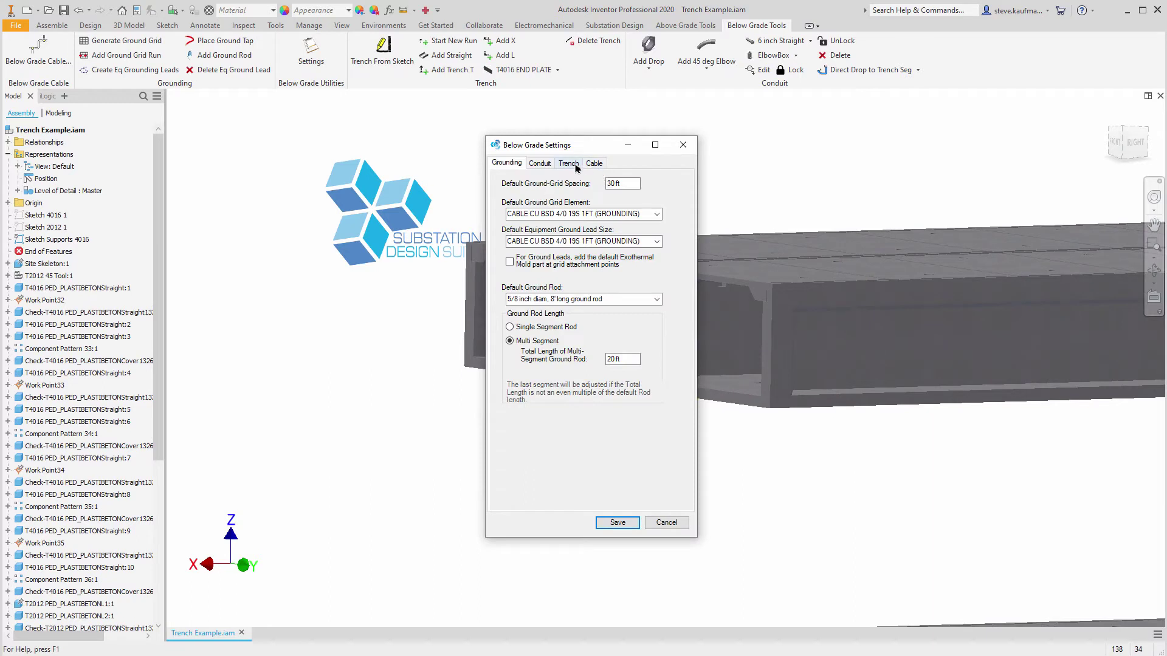
{"action": "left_click", "coordinate": [574, 165]}
{"action": "left_click", "coordinate": [653, 255]}
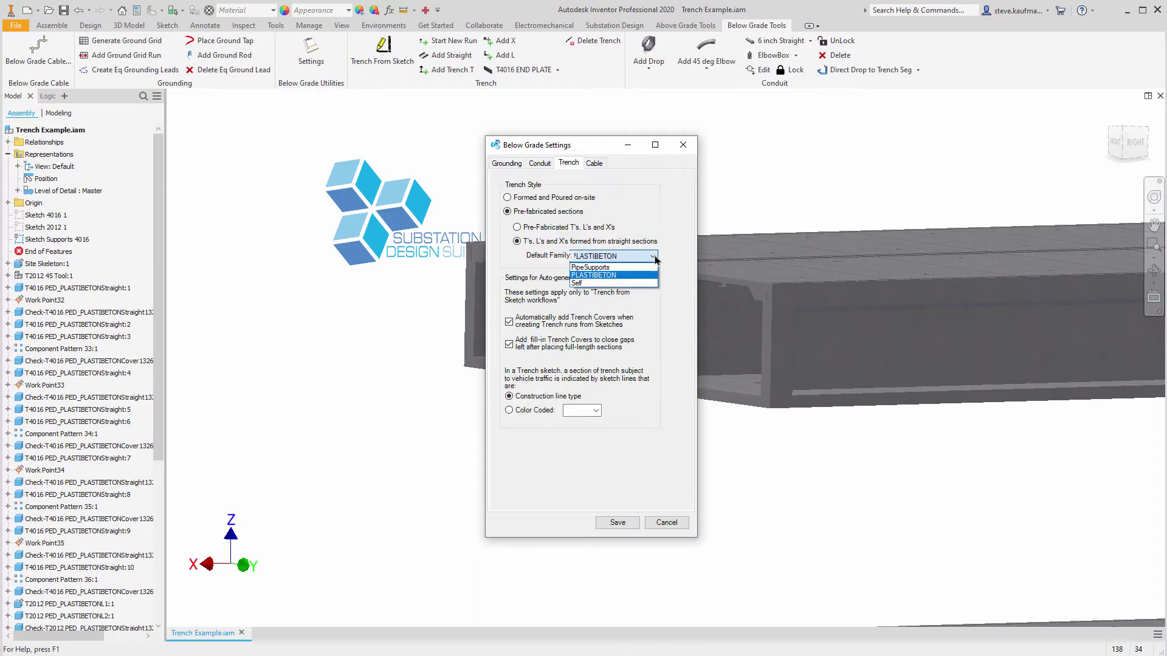
{"action": "key", "text": "Up"}
{"action": "key", "text": "Return"}
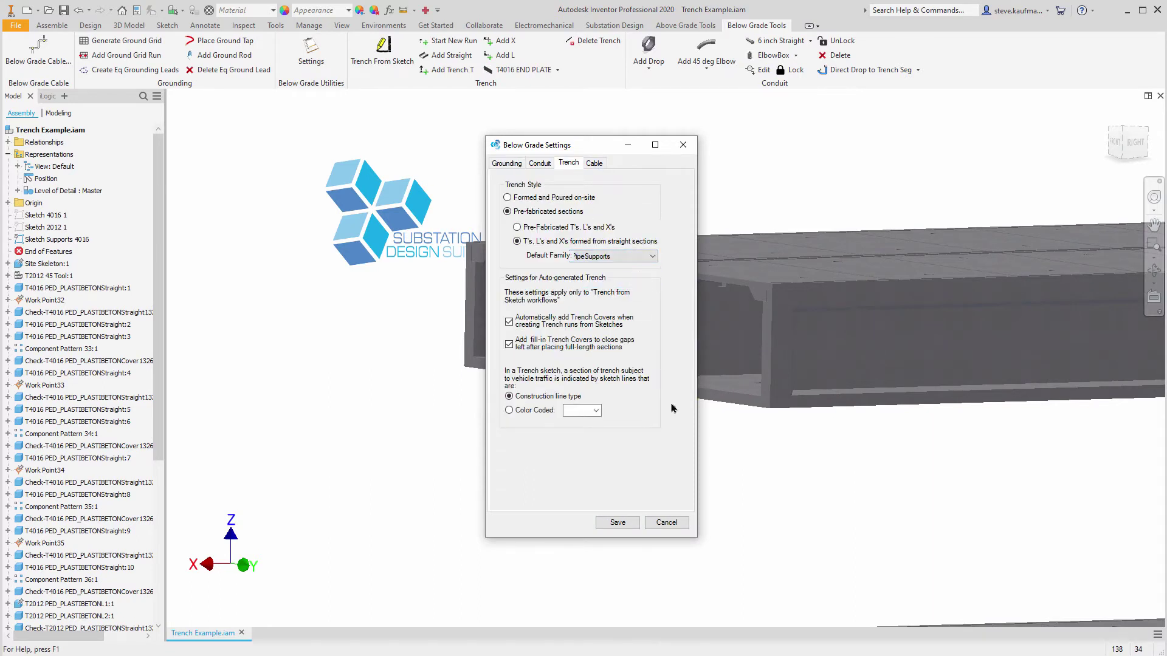
{"action": "left_click", "coordinate": [618, 523]}
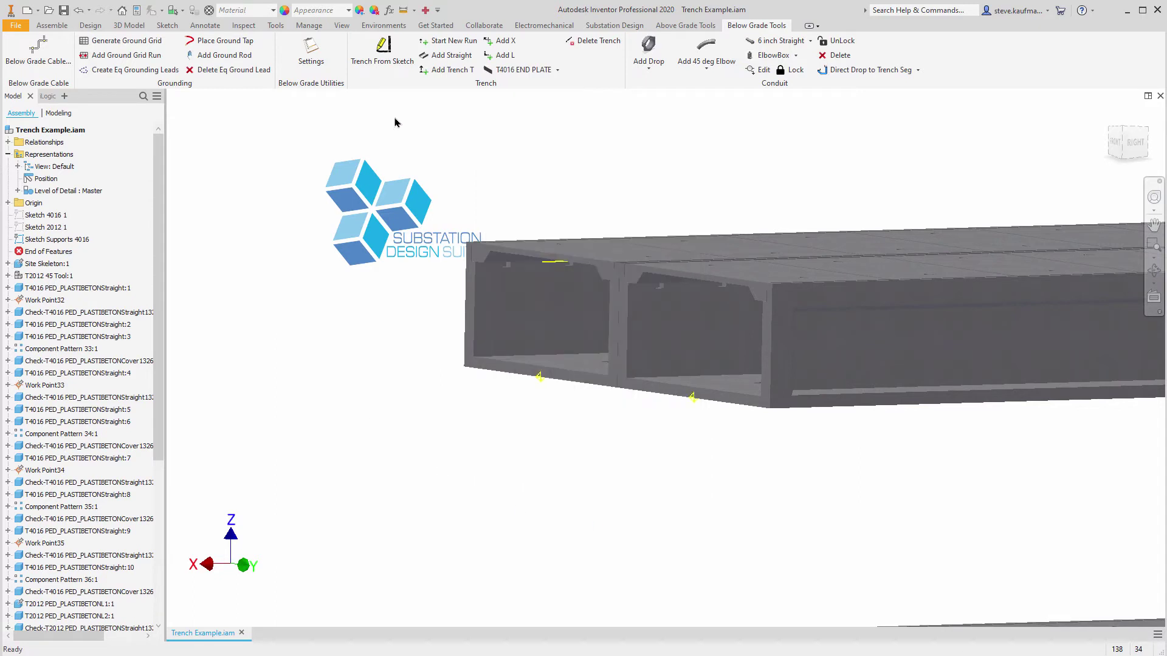
Step: Build a trench from the supports sketch using the SupportsStraight size
{"action": "left_click", "coordinate": [383, 48]}
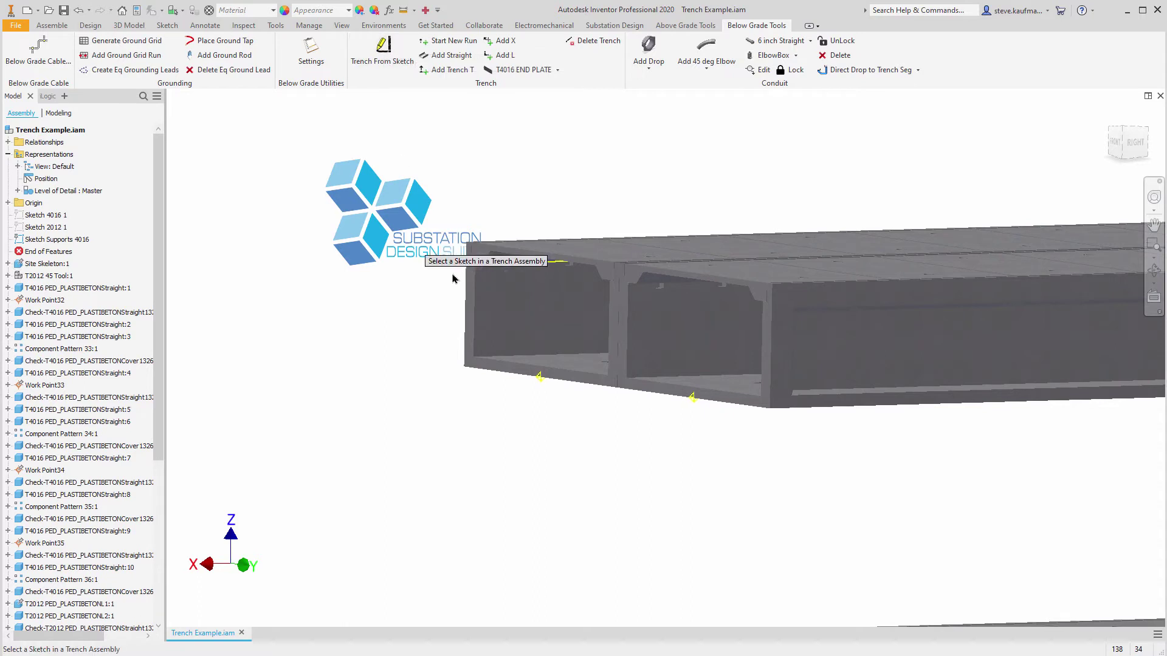
{"action": "left_click", "coordinate": [550, 263]}
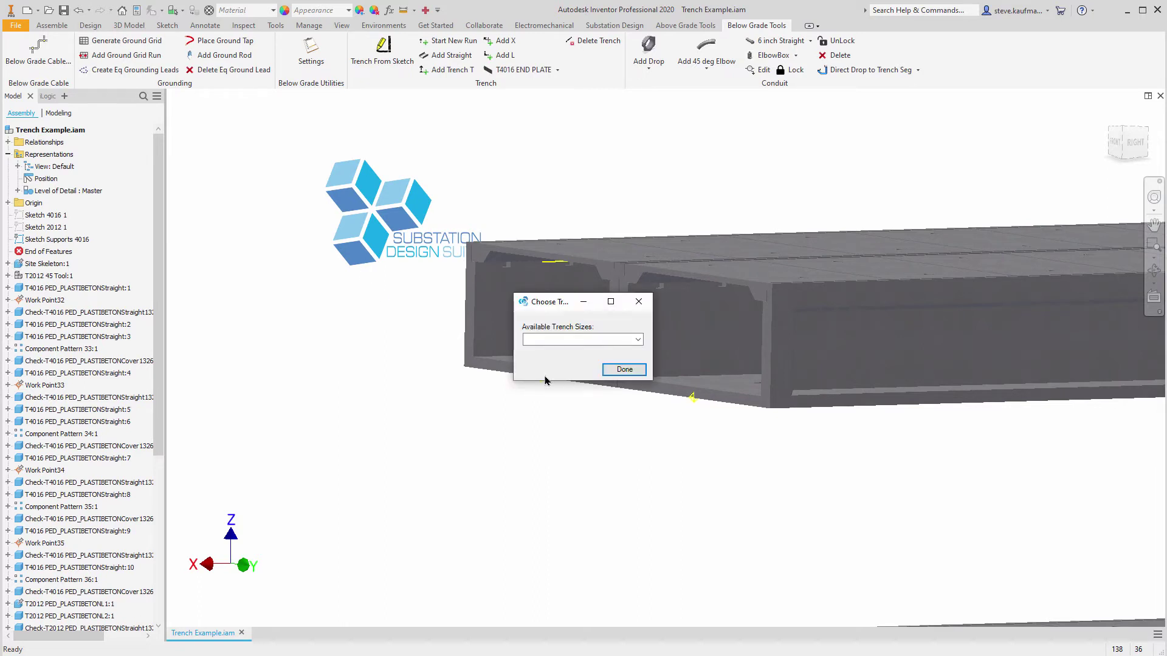
{"action": "left_click", "coordinate": [639, 342]}
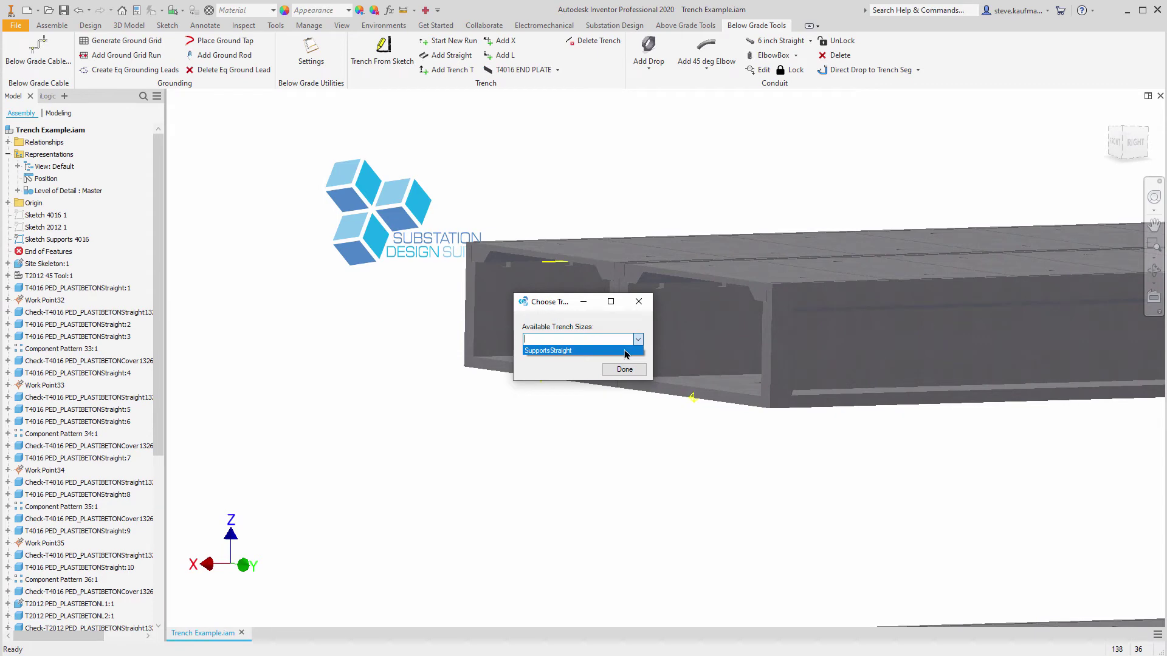
{"action": "left_click", "coordinate": [625, 351]}
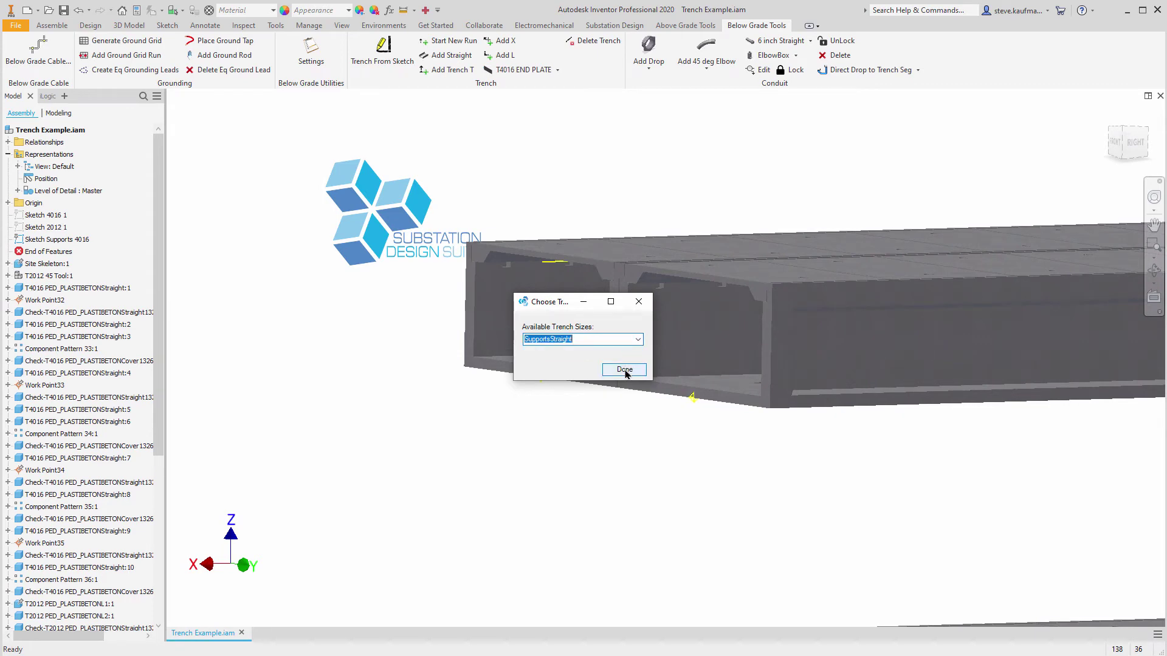
{"action": "left_click", "coordinate": [624, 370]}
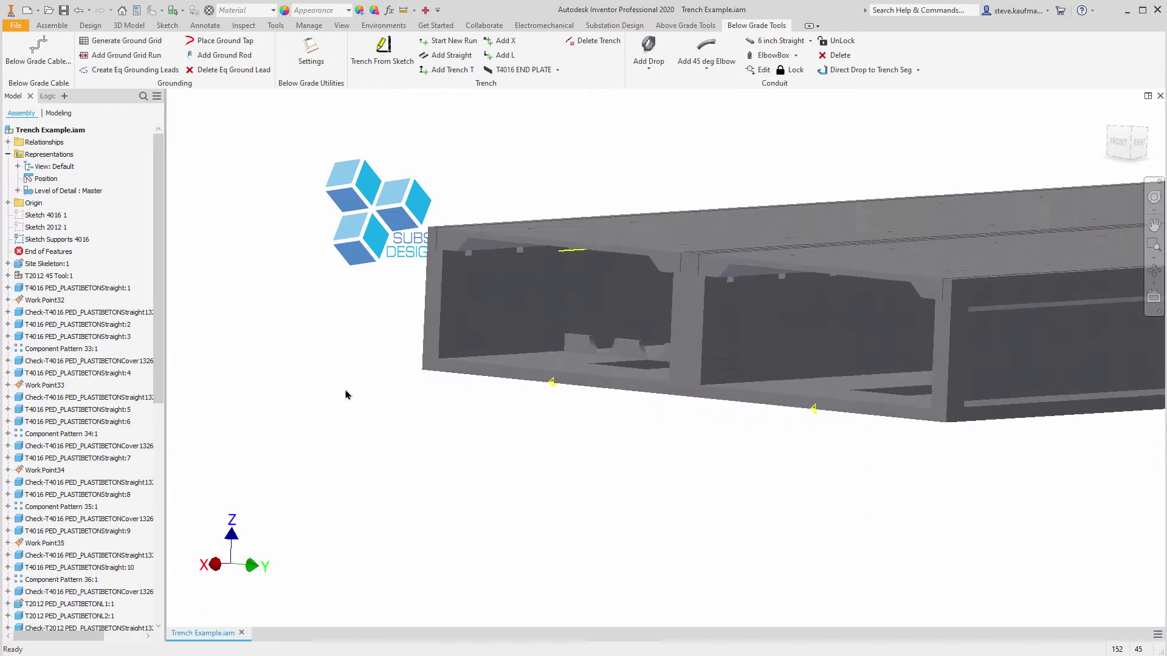
Step: Open the SupportsStraight support part on its own, then close it, saving changes
{"action": "right_click", "coordinate": [616, 344]}
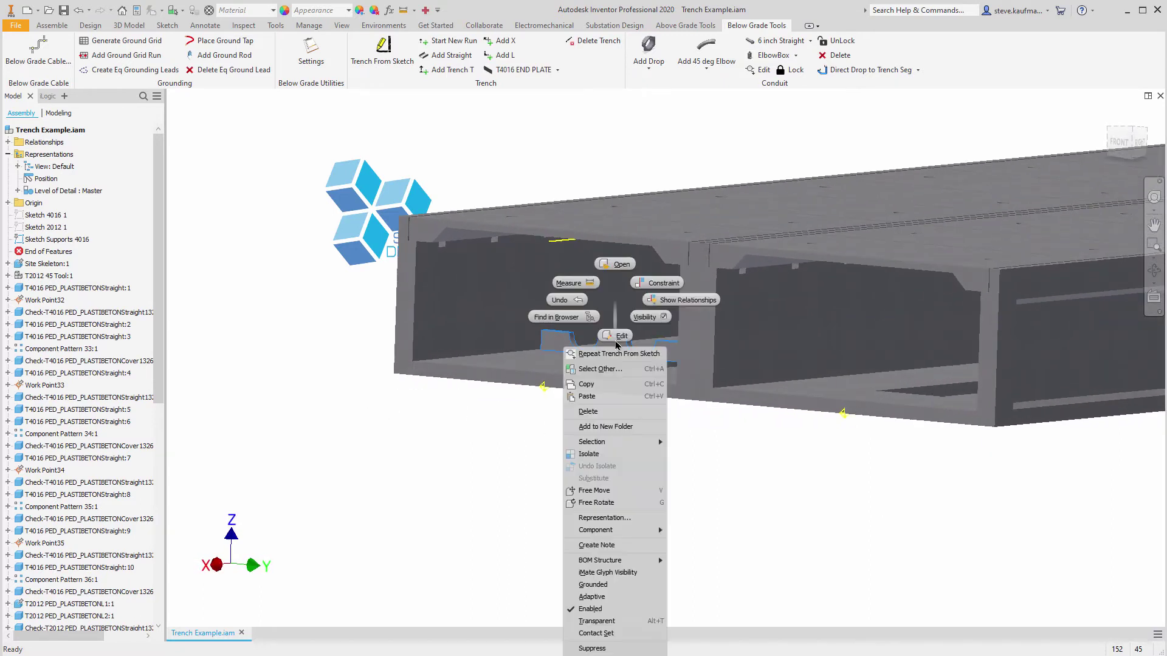
{"action": "left_click", "coordinate": [623, 269]}
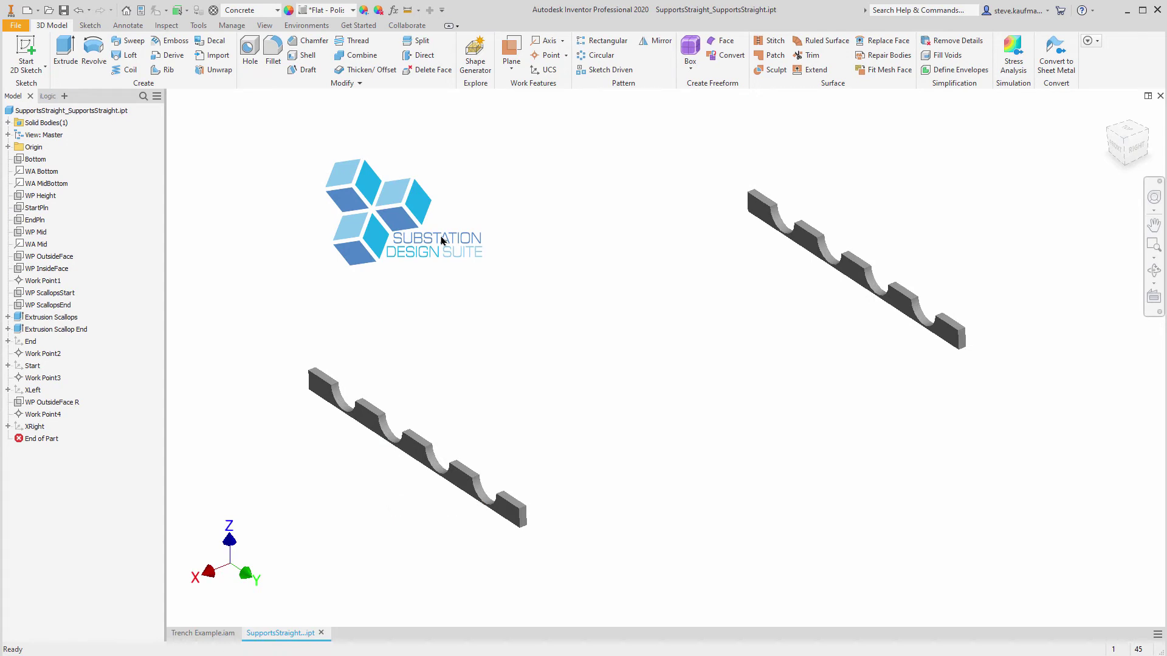
{"action": "left_click", "coordinate": [1159, 98]}
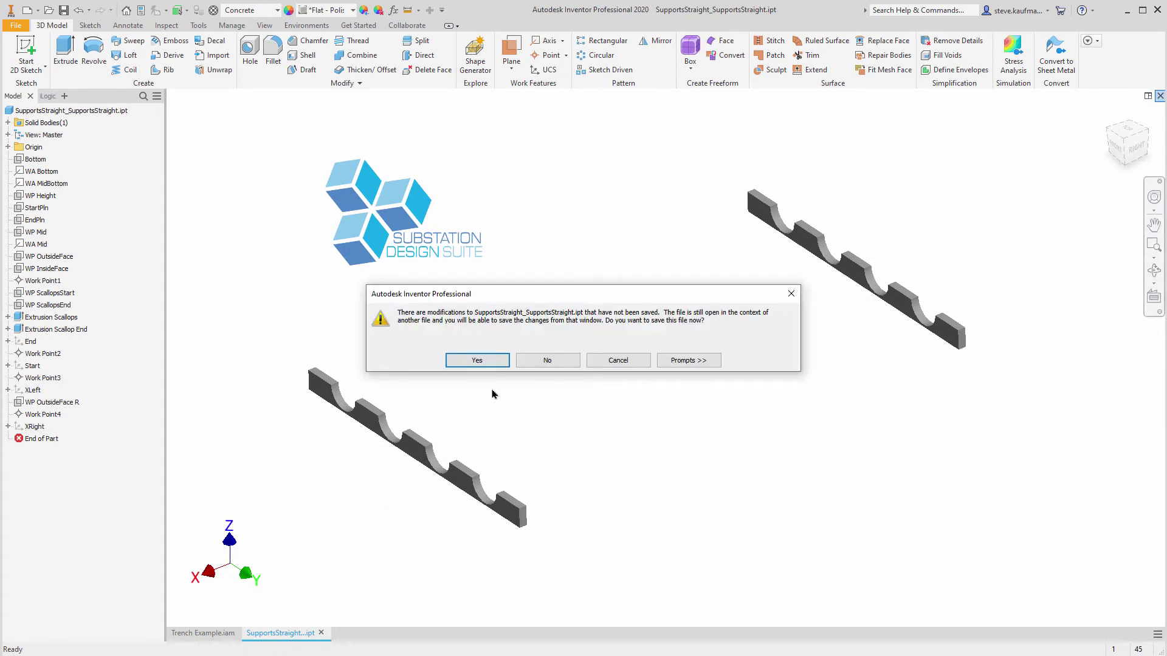
{"action": "left_click", "coordinate": [482, 363]}
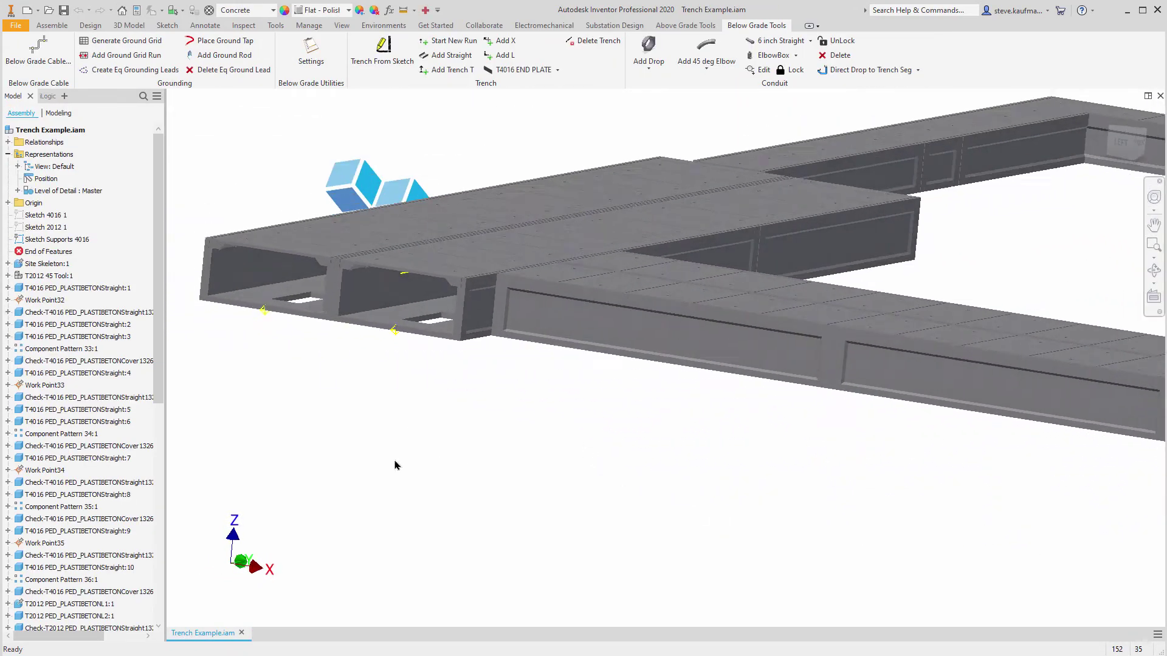
Step: Zoom in on the pipe supports, return to the Home view, and save the assembly
{"action": "scroll", "coordinate": [593, 508], "scroll_direction": "down", "scroll_amount": 5}
{"action": "scroll", "coordinate": [593, 508], "scroll_direction": "down", "scroll_amount": 2}
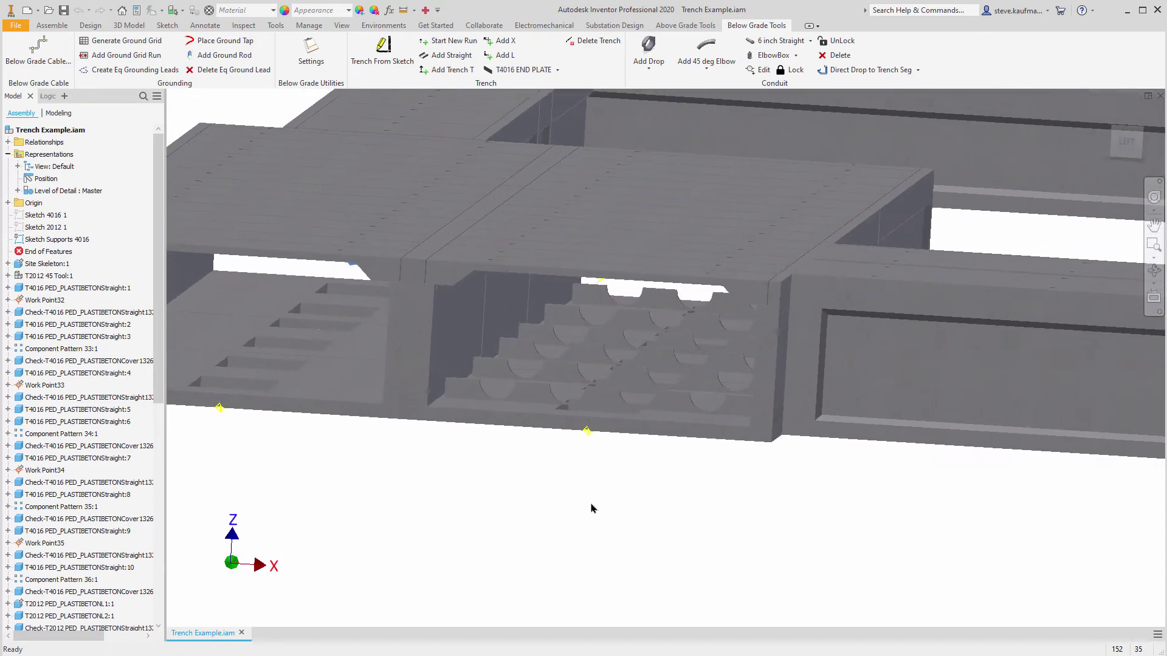
{"action": "key", "text": "F6"}
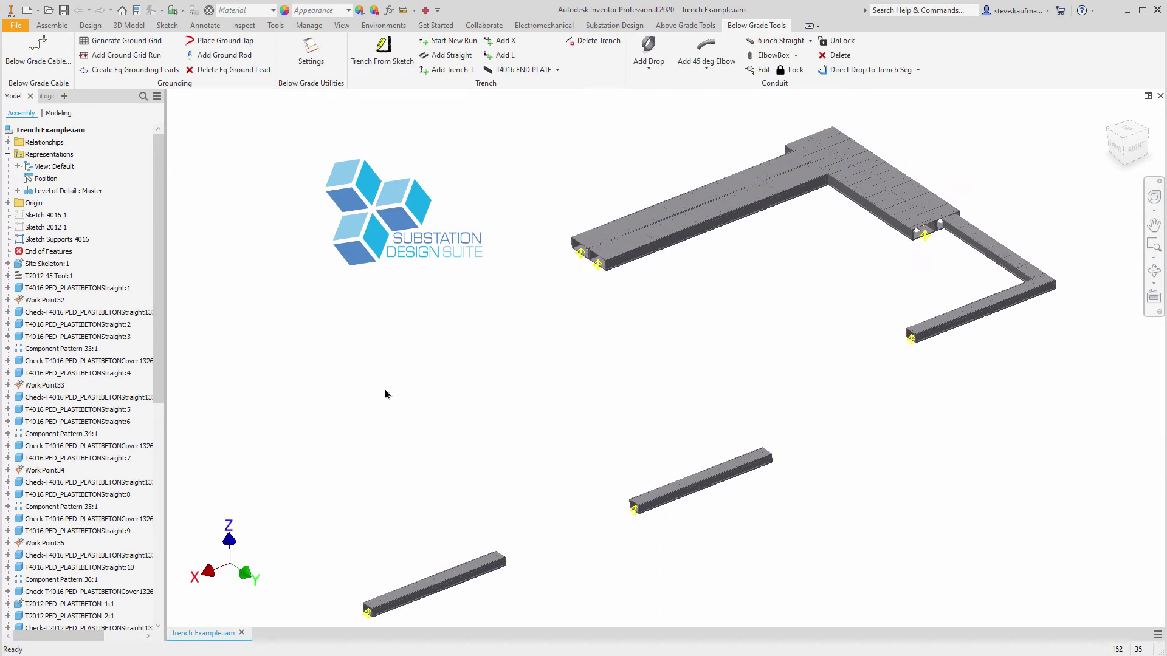
{"action": "left_click", "coordinate": [63, 10]}
{"action": "left_click", "coordinate": [636, 281]}
Step: Enable the Structured BOM view and check the PipeSupports quantity of 13.0 ul
{"action": "left_click", "coordinate": [309, 27]}
{"action": "left_click", "coordinate": [121, 62]}
{"action": "right_click", "coordinate": [207, 104]}
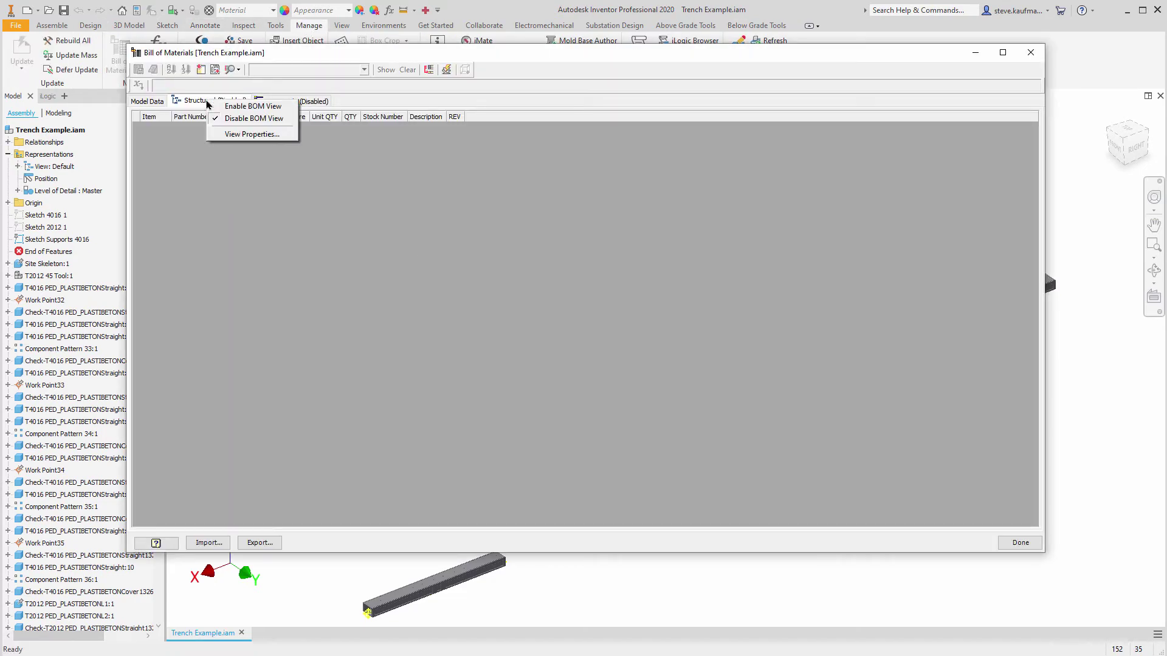
{"action": "left_click", "coordinate": [243, 105]}
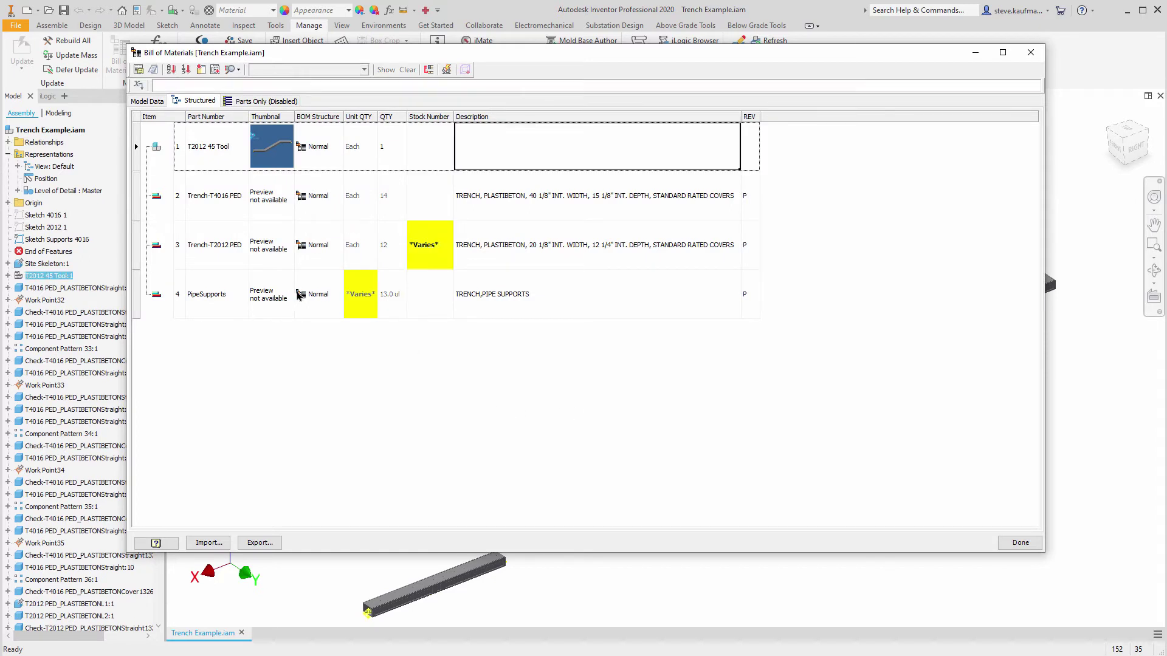
{"action": "left_click", "coordinate": [389, 311]}
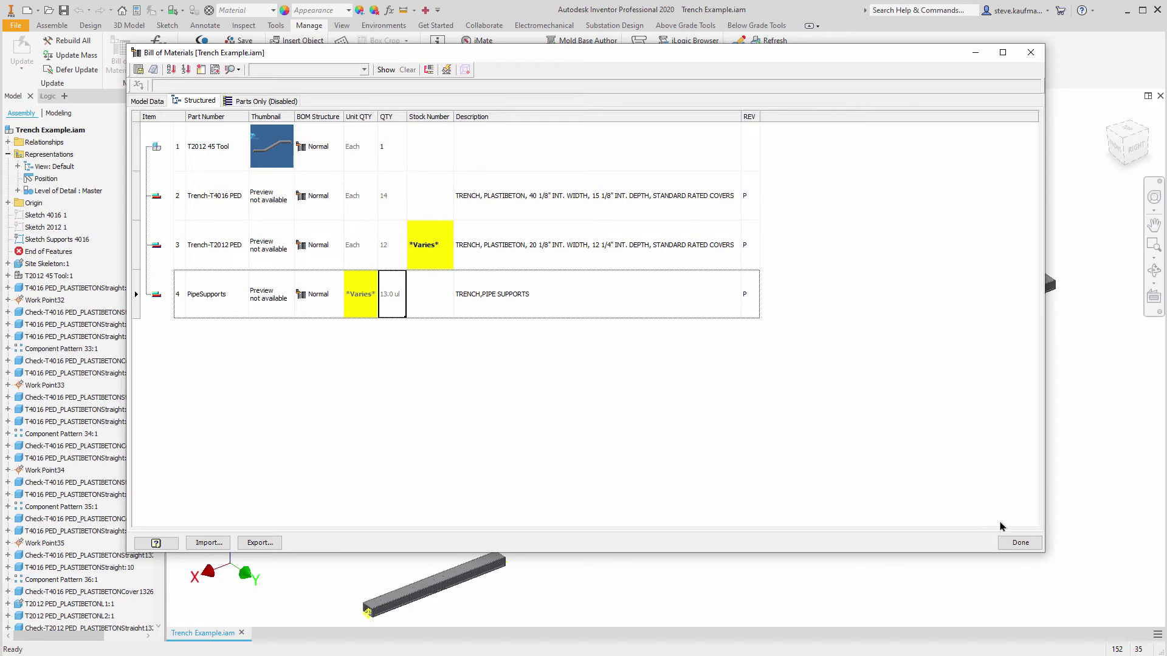
{"action": "left_click", "coordinate": [1016, 543]}
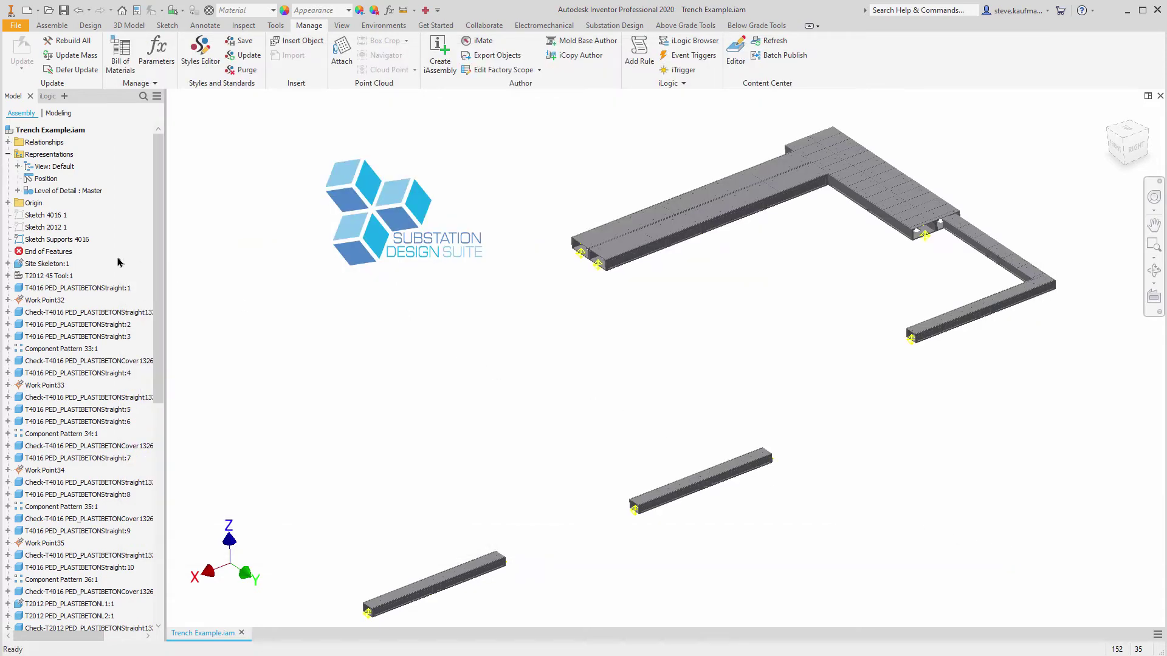
Step: Hide Sketch Supports 4016 and deselect Sketch 2012 1 so its path lines disappear
{"action": "right_click", "coordinate": [84, 240]}
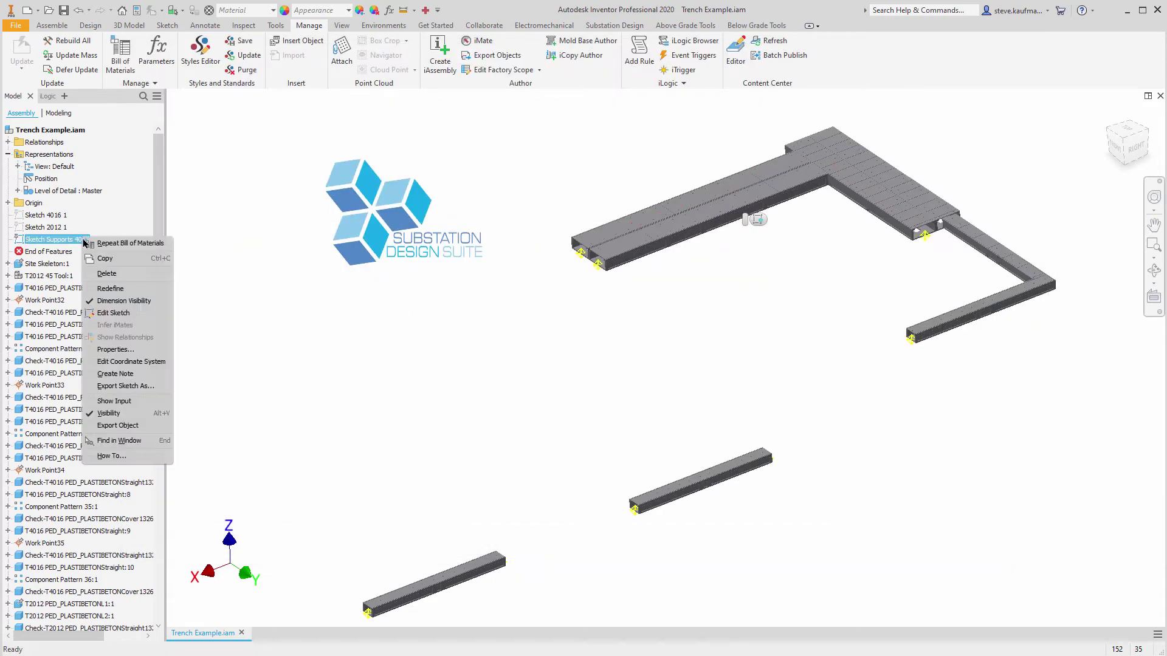
{"action": "left_click", "coordinate": [118, 415]}
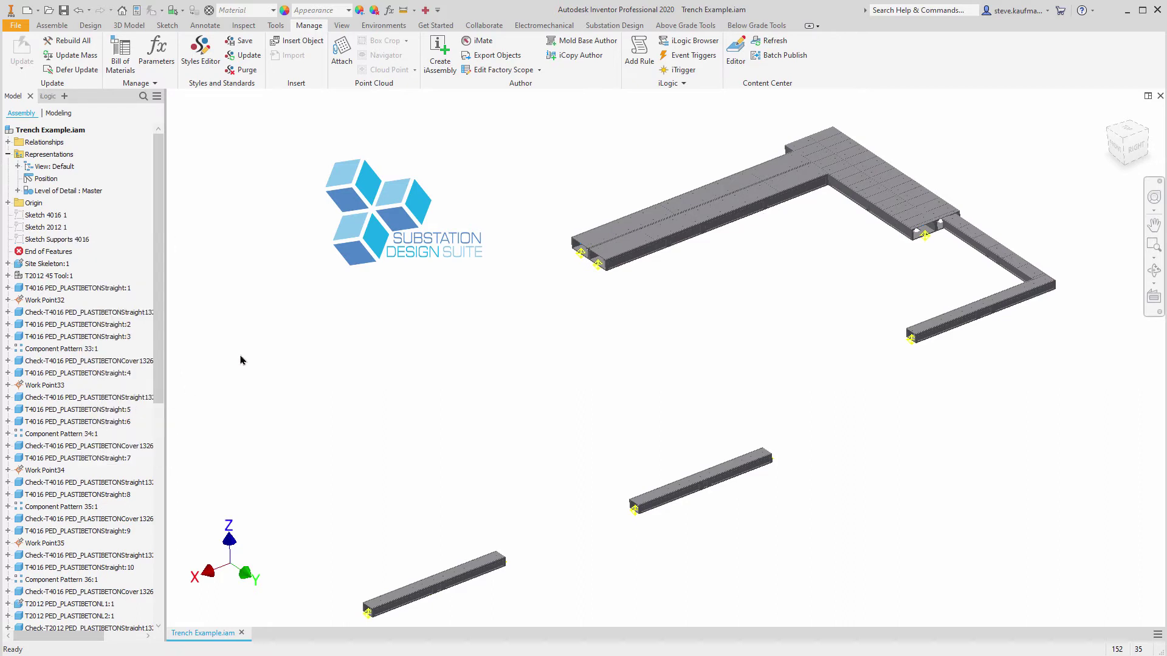
{"action": "left_click", "coordinate": [46, 227]}
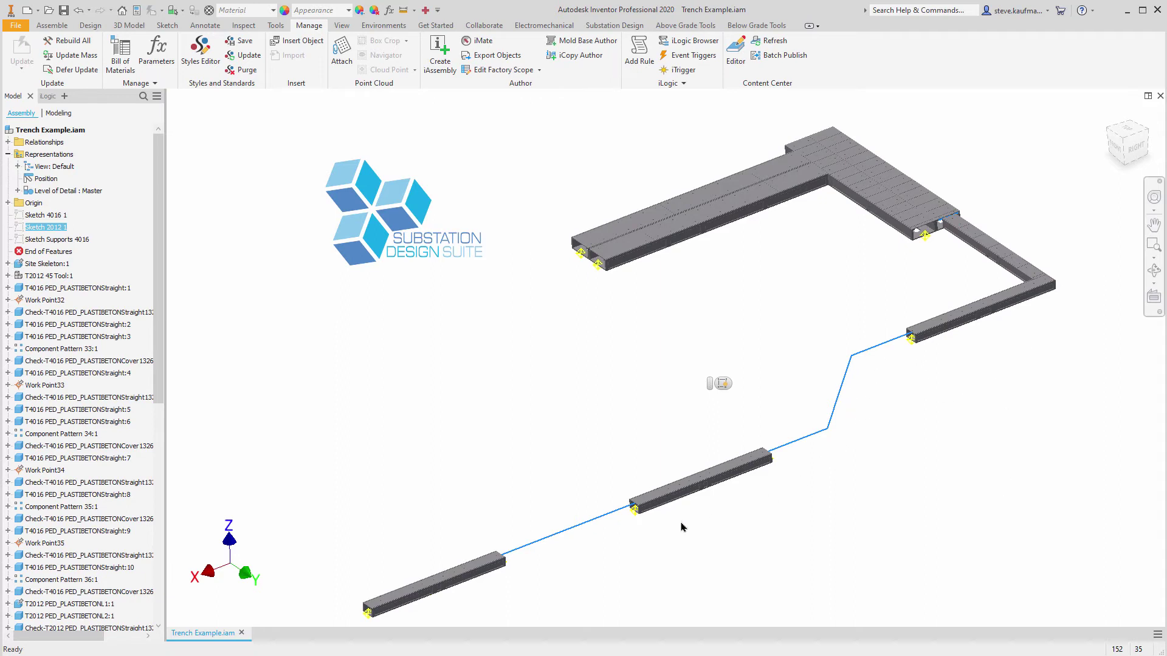
{"action": "left_click", "coordinate": [811, 495]}
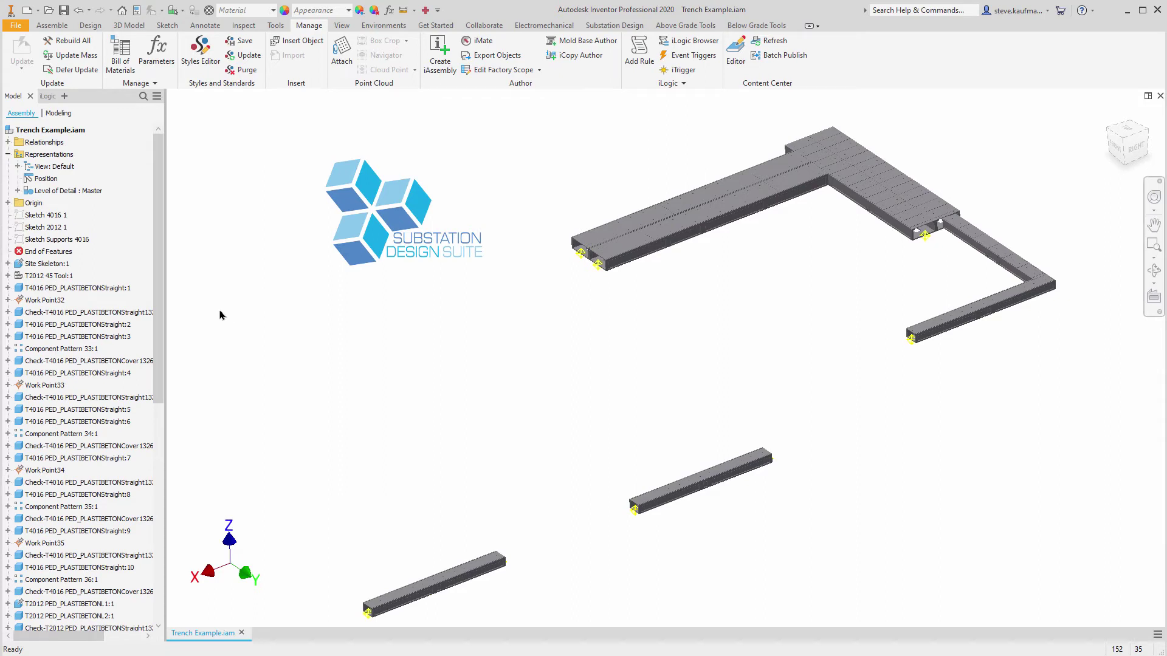
Step: Make T2012 45 Tool:1 visible again and drag it right beside the trench gap
{"action": "right_click", "coordinate": [61, 277]}
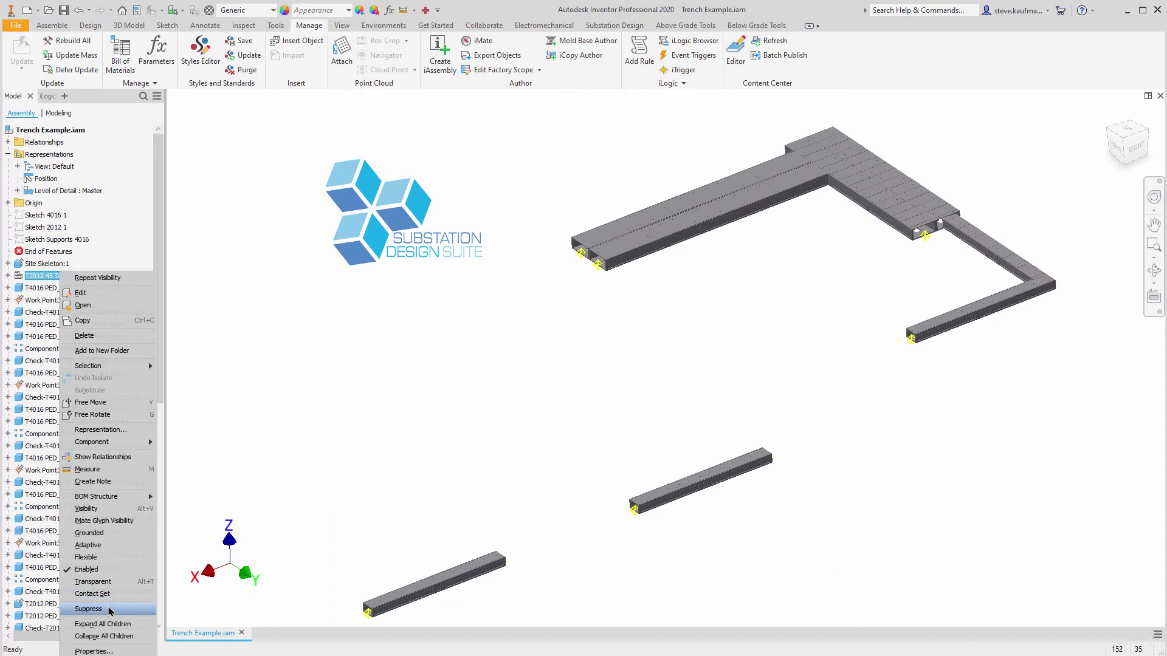
{"action": "left_click", "coordinate": [105, 510]}
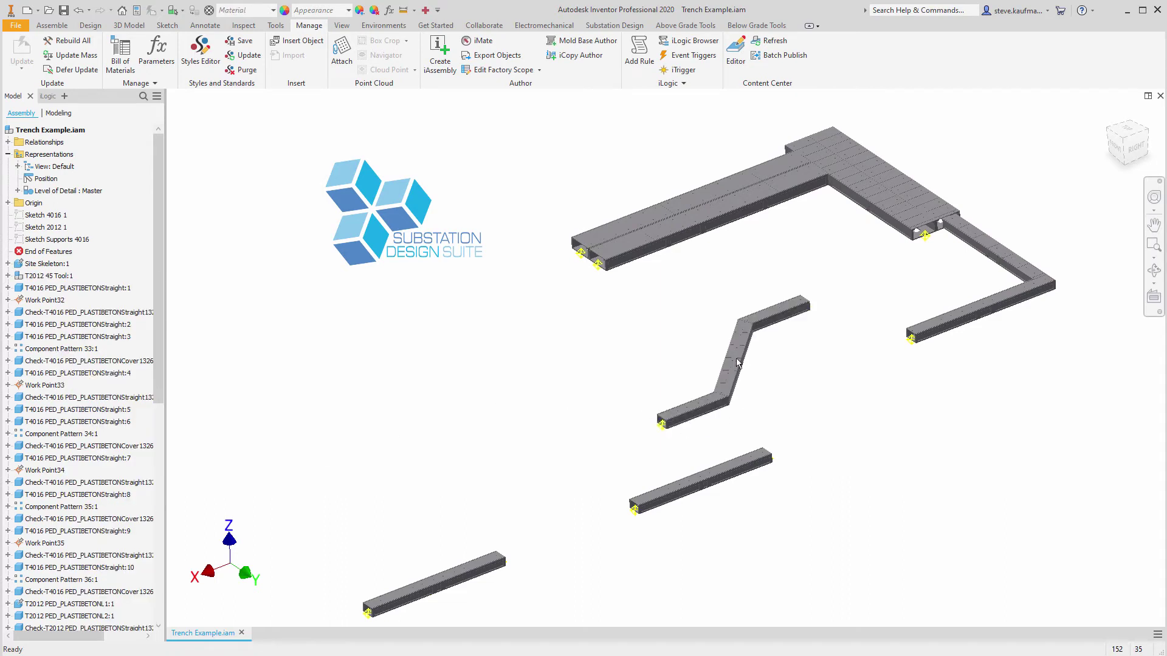
{"action": "left_click_drag", "start_coordinate": [737, 362], "coordinate": [811, 360]}
{"action": "left_click", "coordinate": [898, 502]}
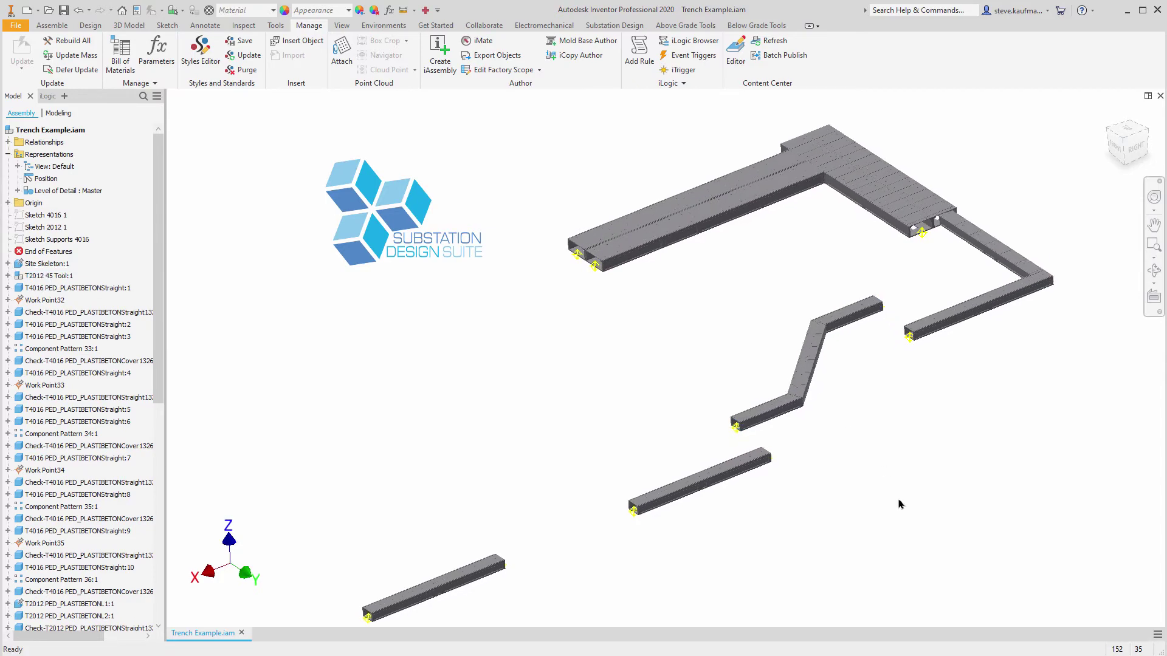
{"action": "key", "text": "F5"}
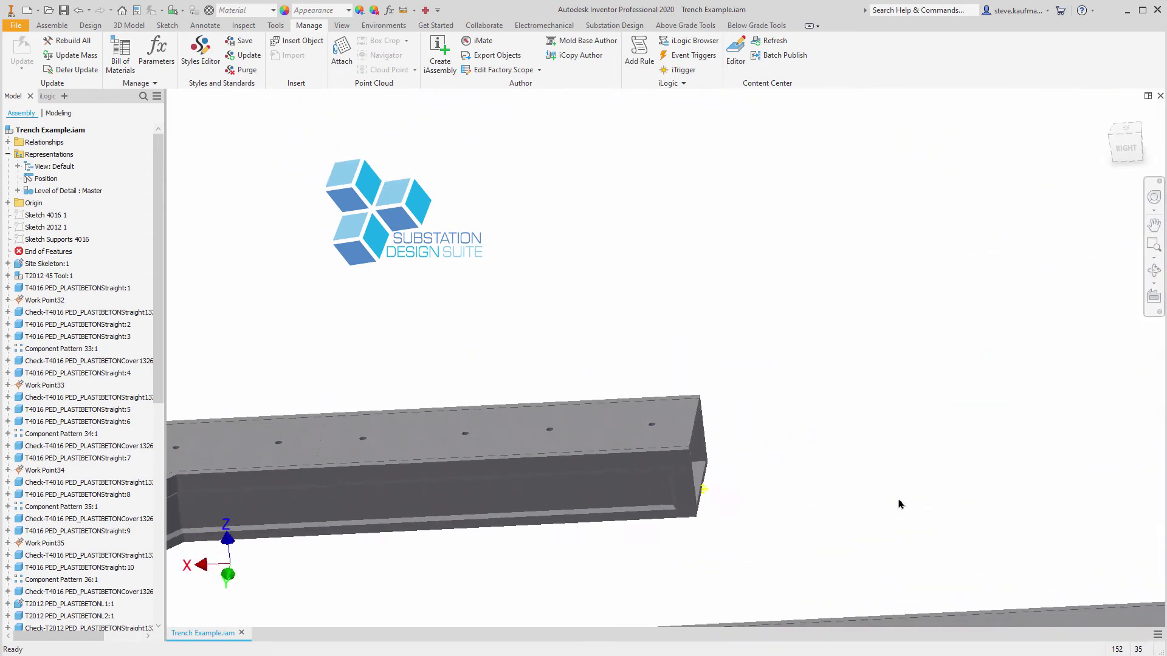
{"action": "key", "text": "ctrl+z"}
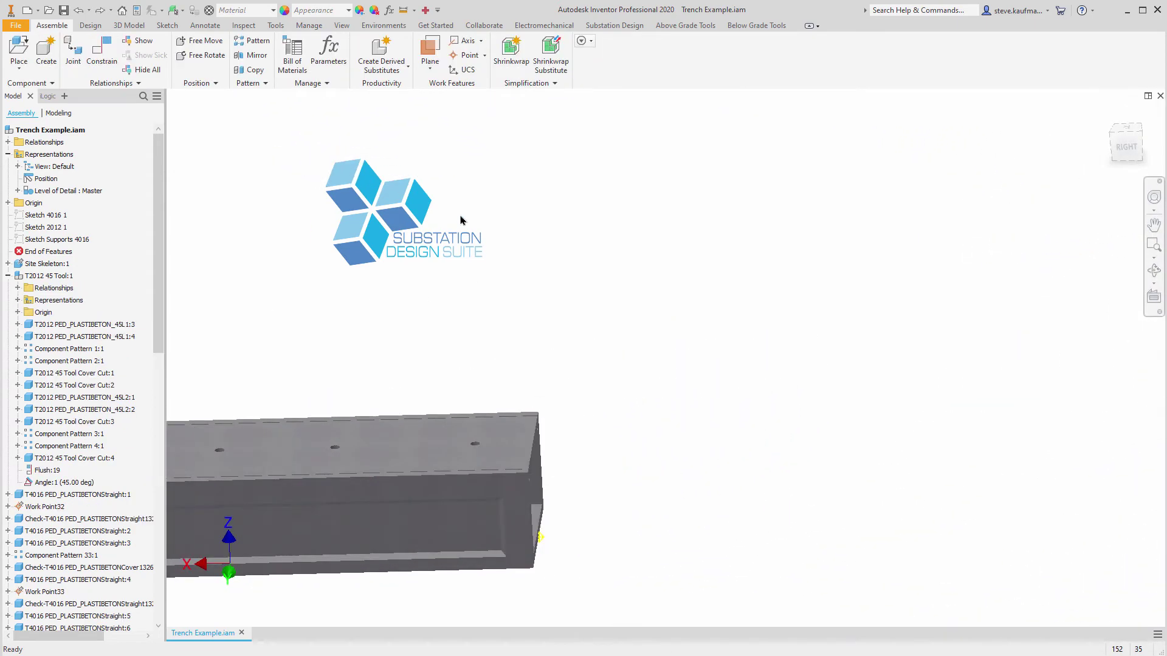
Step: With feature selection priority, mate the 45° piece's end point to the trench edge
{"action": "left_click", "coordinate": [182, 12]}
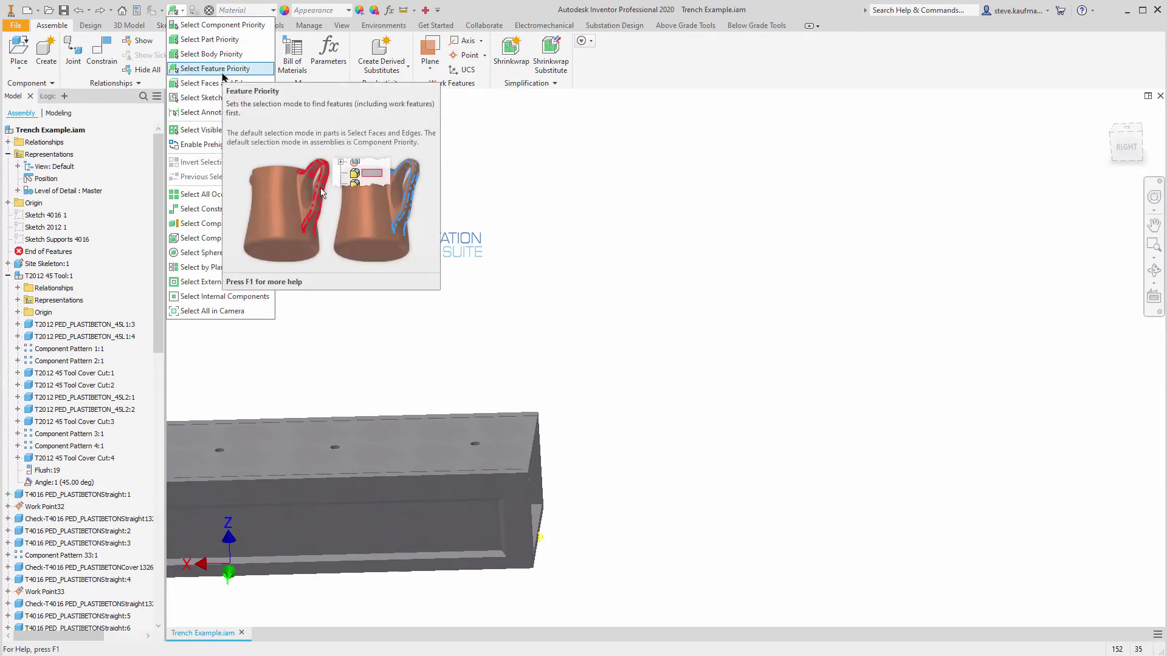
{"action": "left_click", "coordinate": [222, 71]}
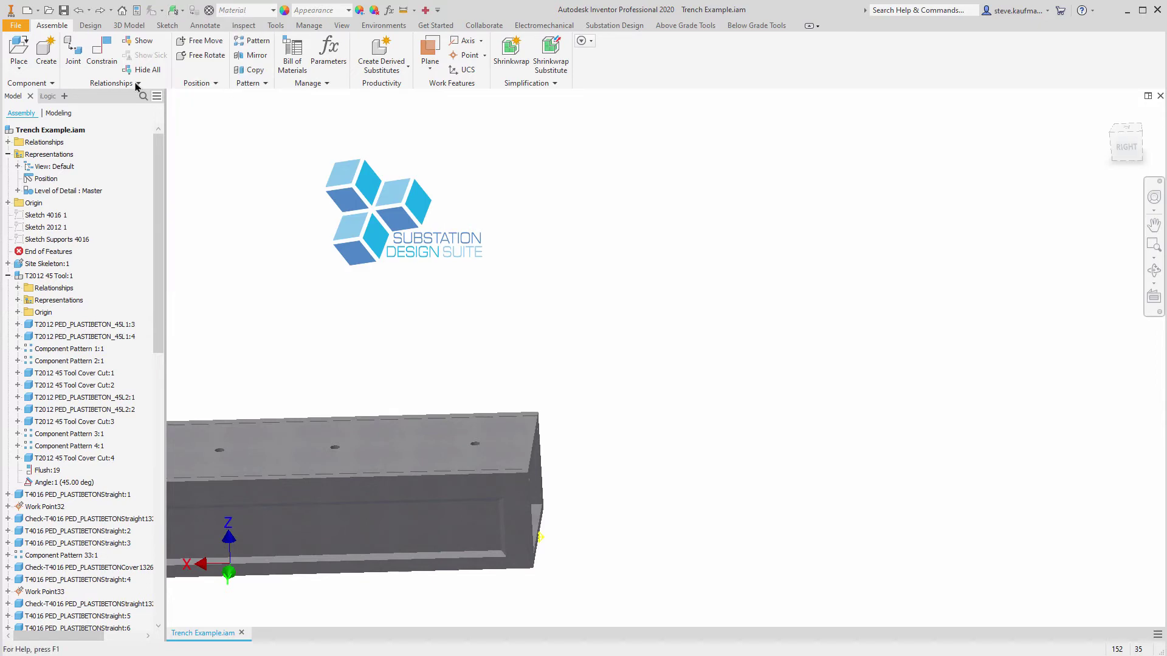
{"action": "left_click", "coordinate": [101, 59]}
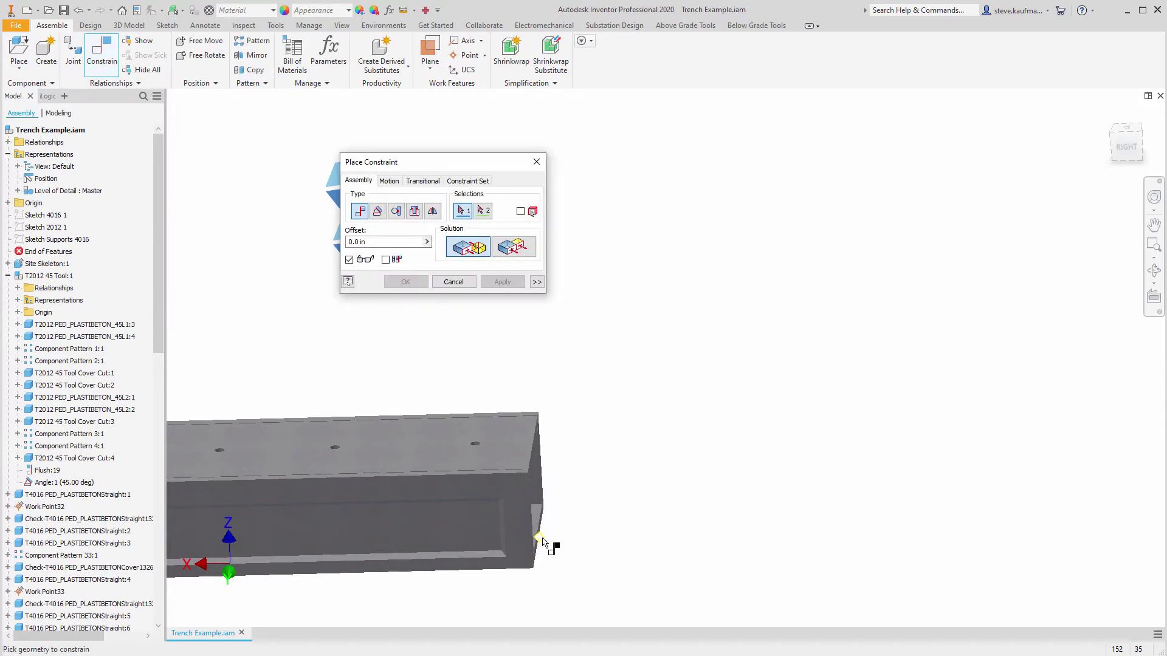
{"action": "mouse_move", "coordinate": [543, 540]}
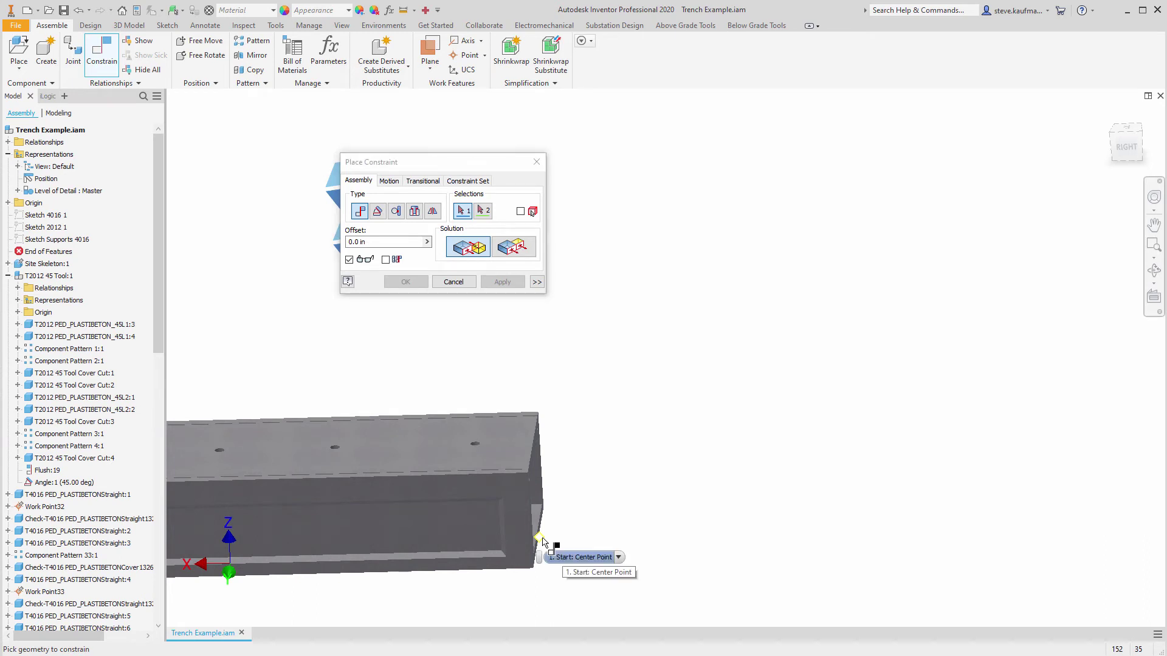
{"action": "left_click", "coordinate": [543, 541]}
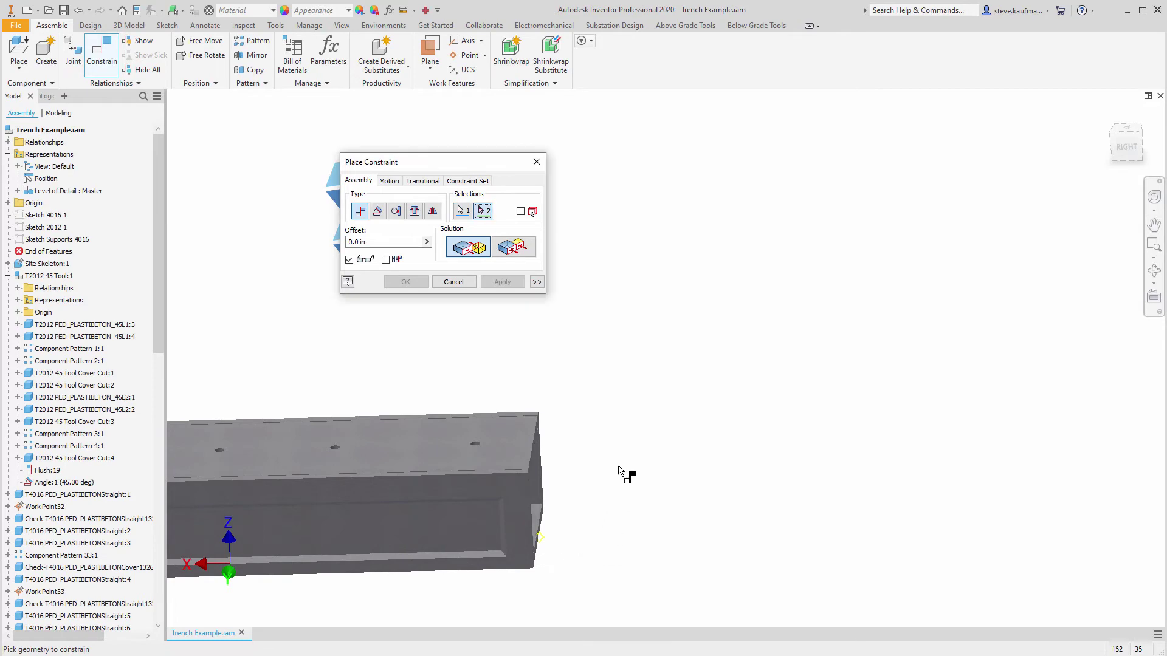
{"action": "scroll", "coordinate": [623, 473], "scroll_direction": "up", "scroll_amount": 5}
{"action": "scroll", "coordinate": [588, 541], "scroll_direction": "down", "scroll_amount": 6}
{"action": "scroll", "coordinate": [588, 540], "scroll_direction": "down", "scroll_amount": 4}
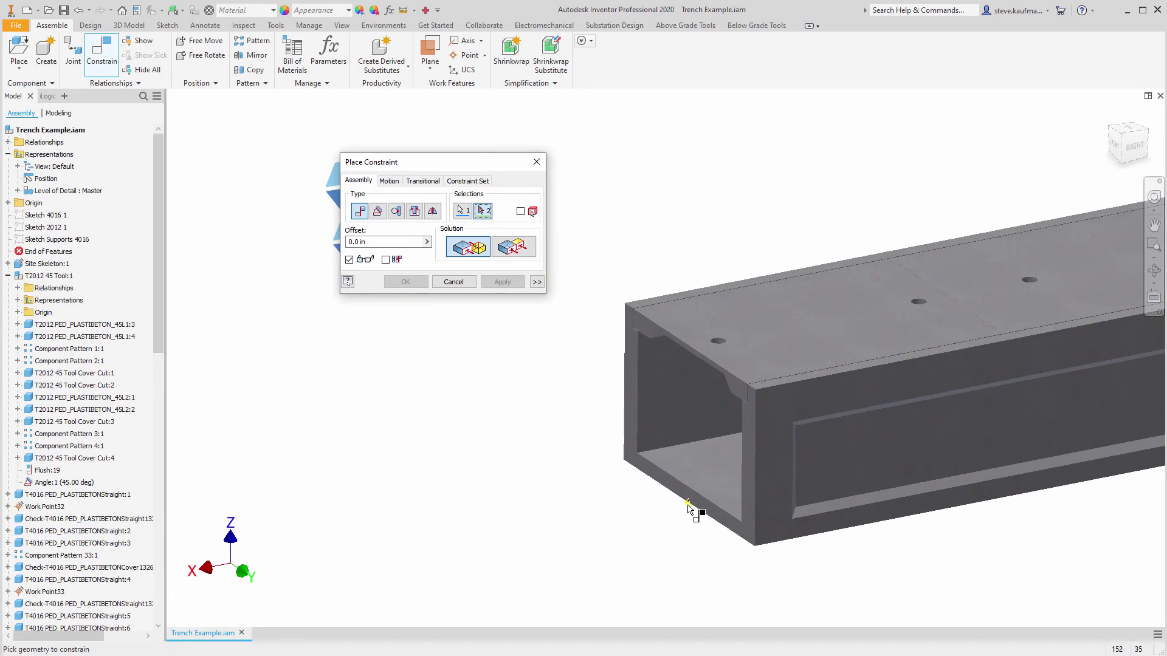
{"action": "left_click", "coordinate": [690, 508]}
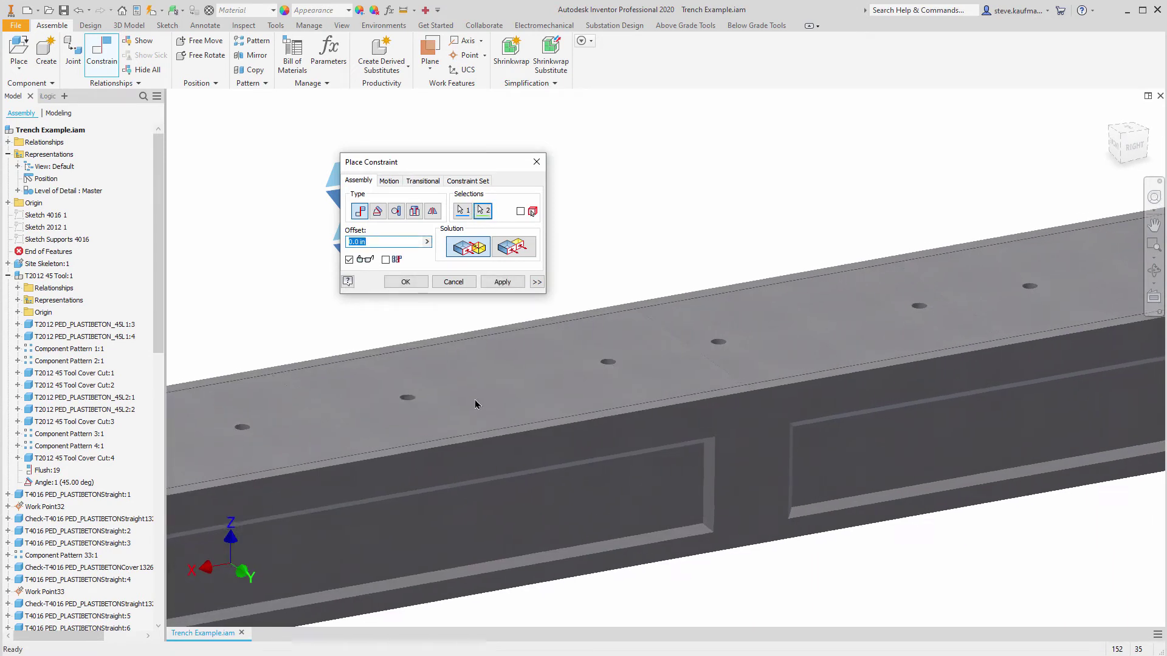
{"action": "left_click", "coordinate": [501, 282]}
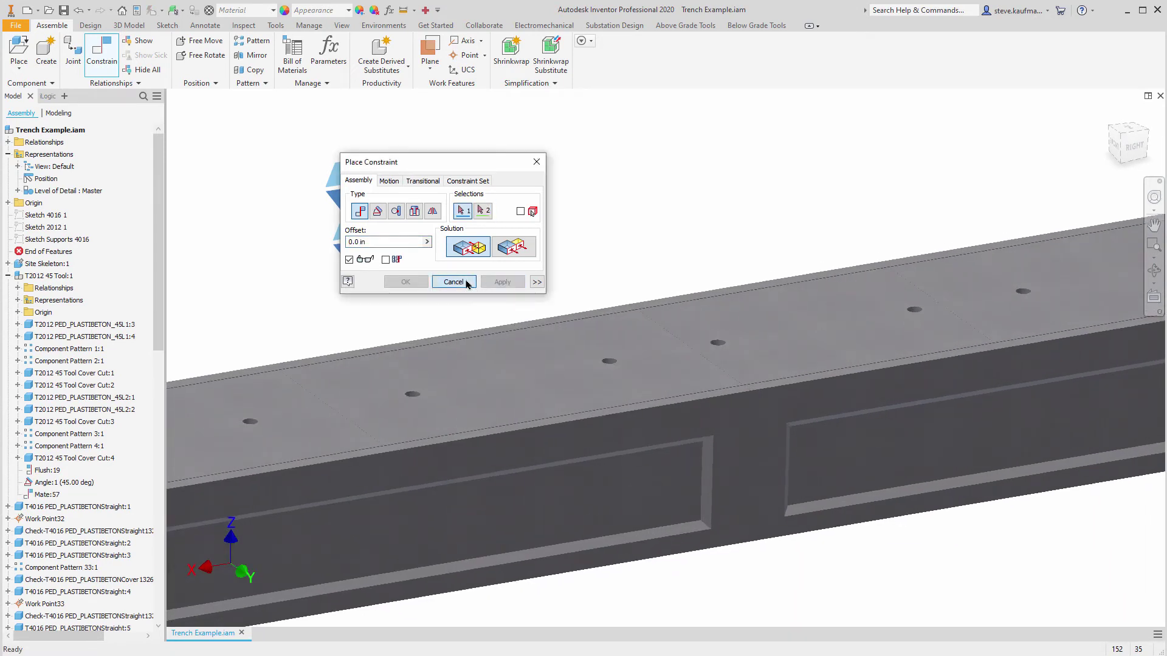
{"action": "left_click", "coordinate": [468, 283]}
{"action": "key", "text": "F6"}
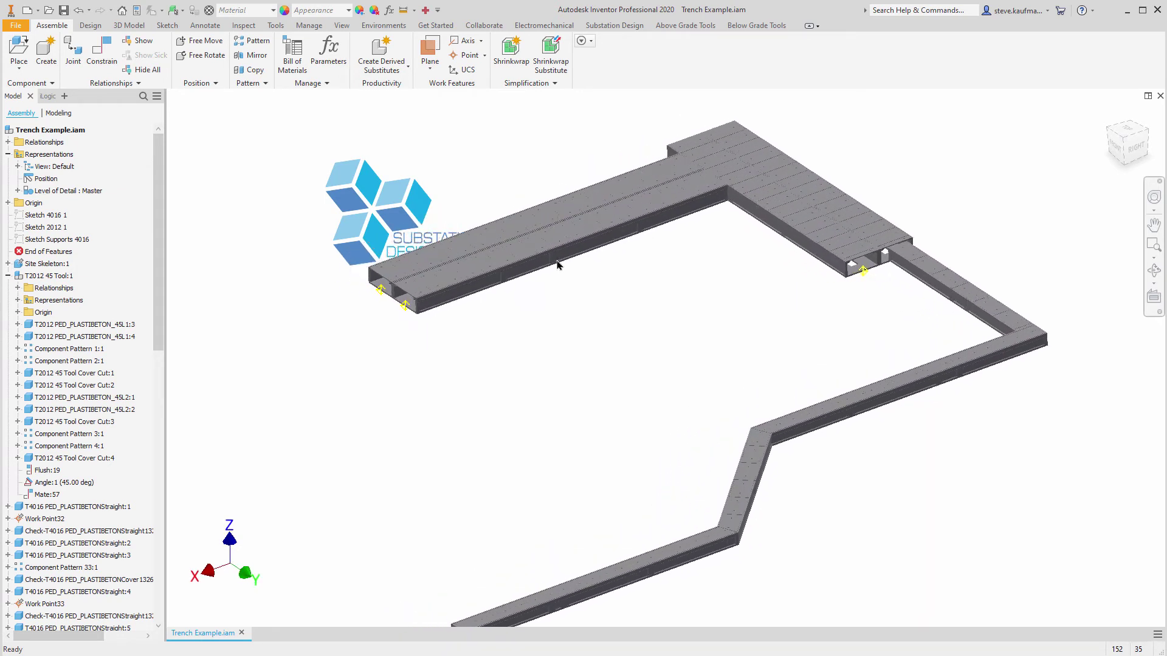
Step: Place a T4016 end plate at the first trench-end centre point, using Select Other after an error
{"action": "left_click", "coordinate": [735, 28]}
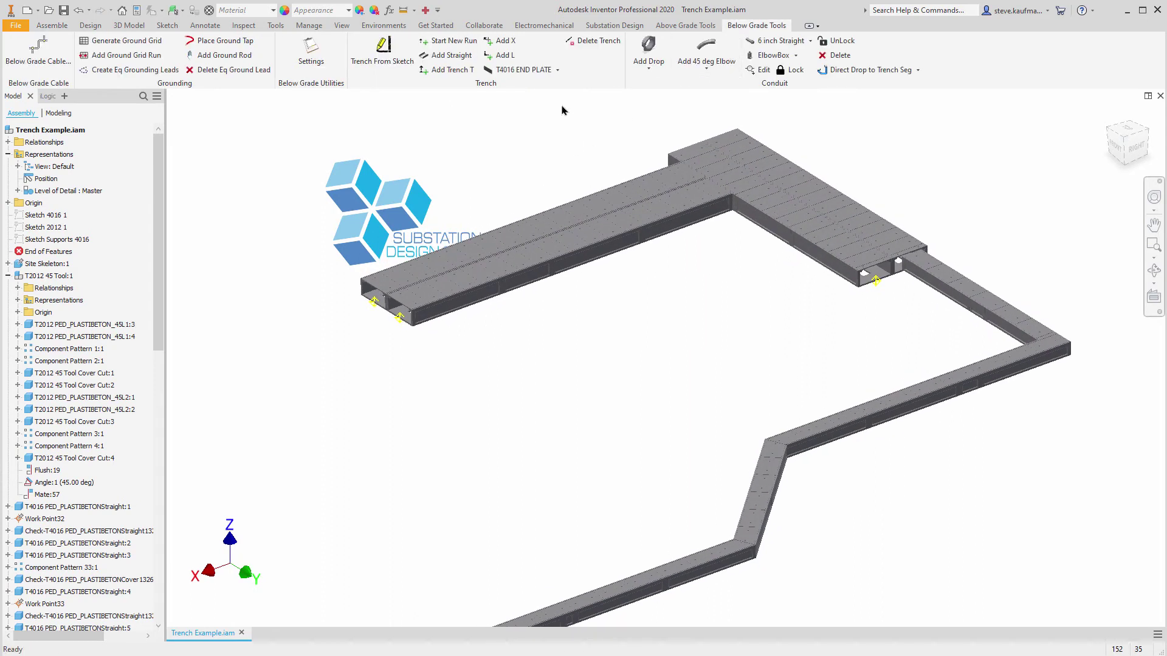
{"action": "left_click", "coordinate": [526, 75]}
{"action": "scroll", "coordinate": [396, 353], "scroll_direction": "up", "scroll_amount": 5}
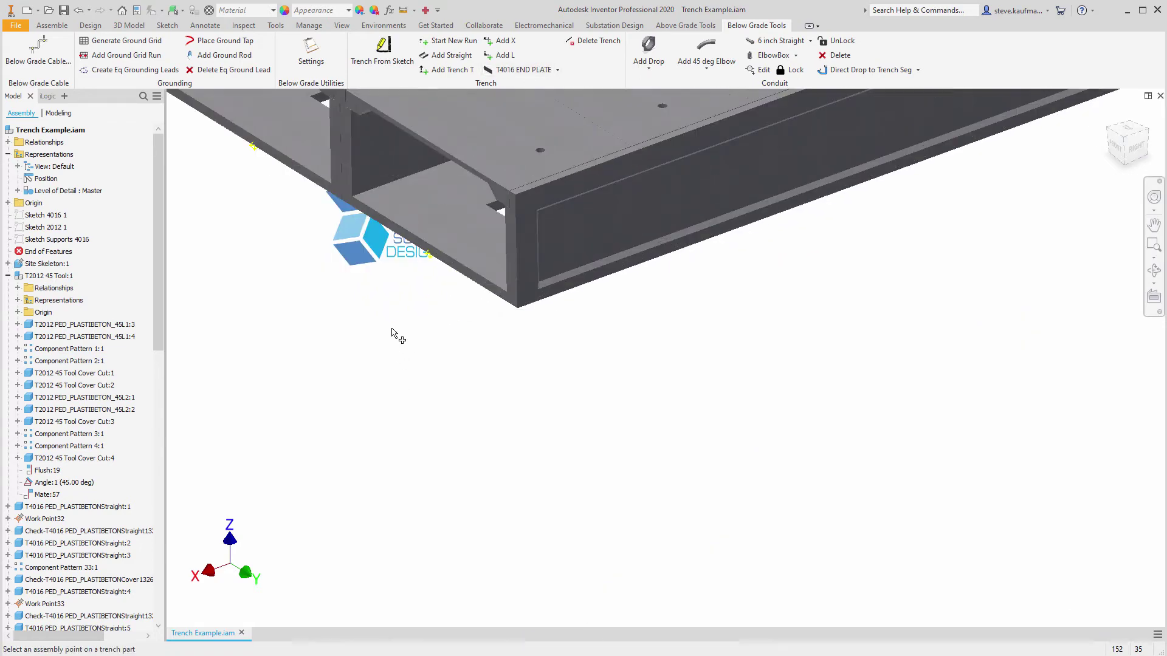
{"action": "left_click", "coordinate": [431, 255]}
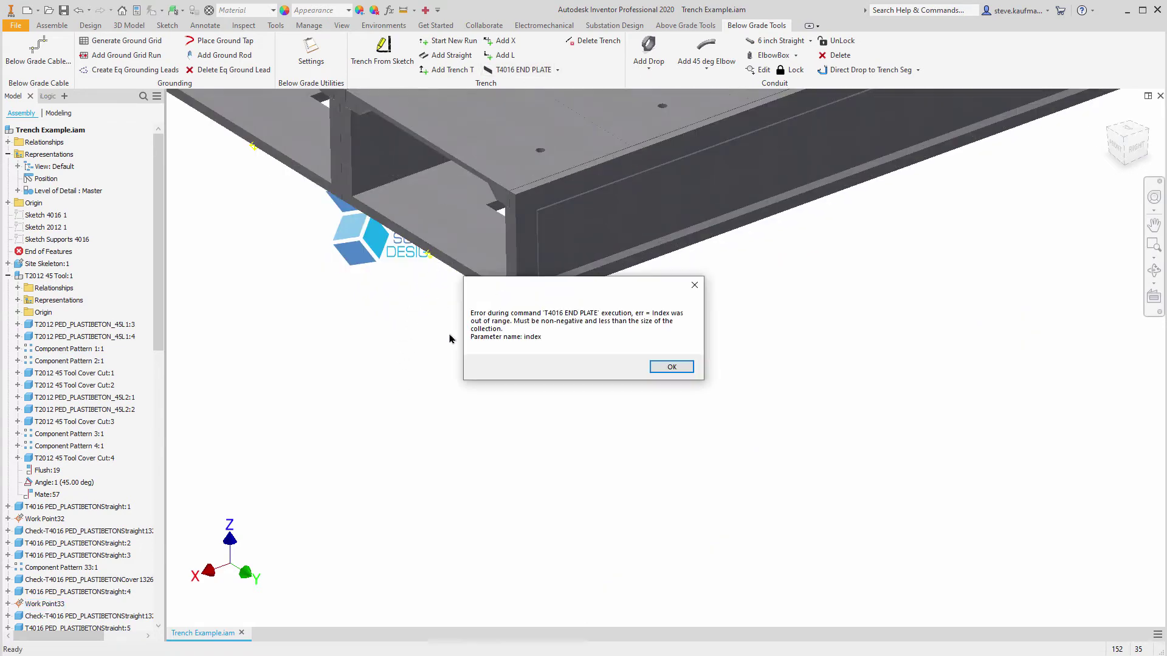
{"action": "left_click", "coordinate": [672, 367]}
{"action": "scroll", "coordinate": [505, 399], "scroll_direction": "down", "scroll_amount": 4}
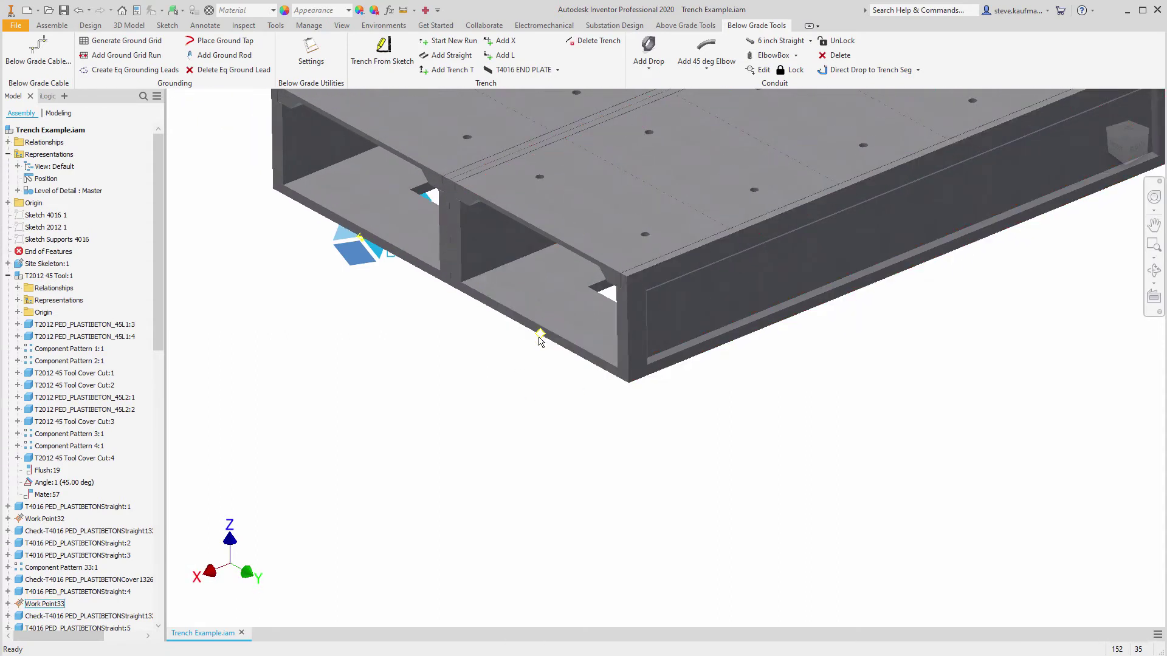
{"action": "right_click", "coordinate": [540, 335]}
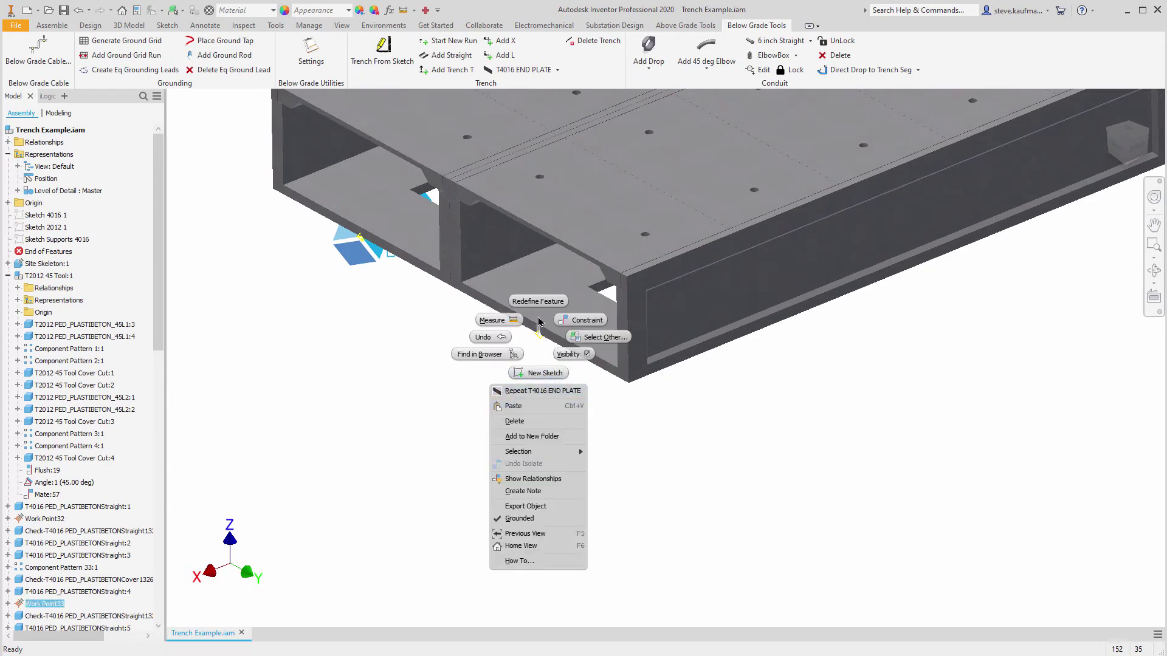
{"action": "left_click", "coordinate": [579, 338]}
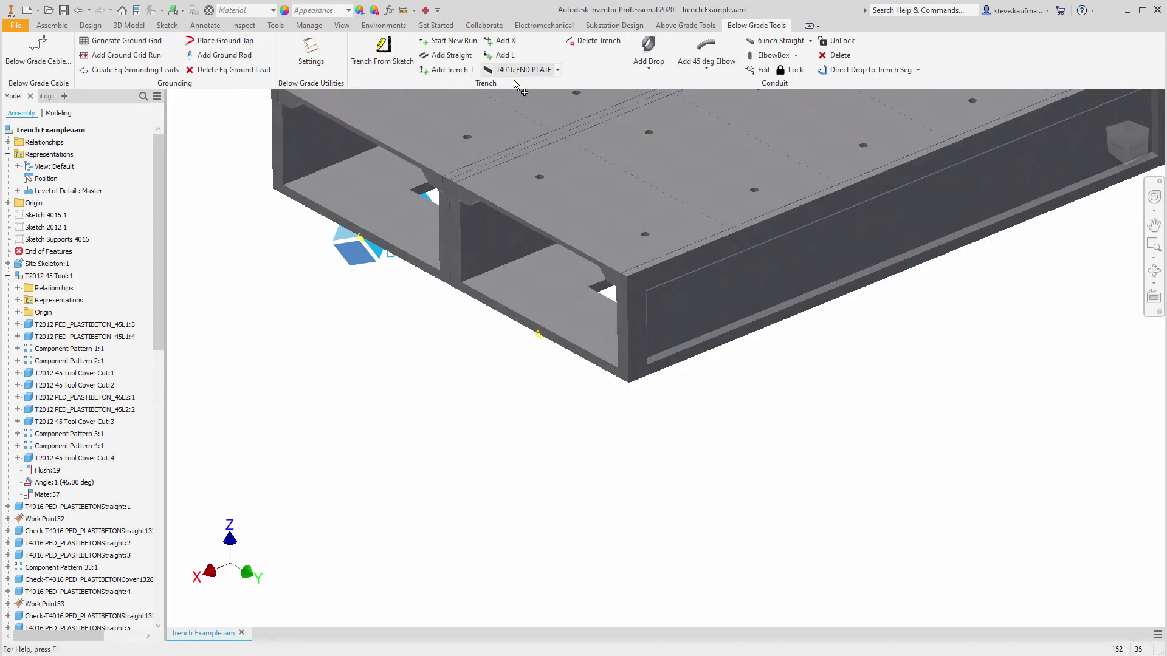
{"action": "right_click", "coordinate": [539, 339]}
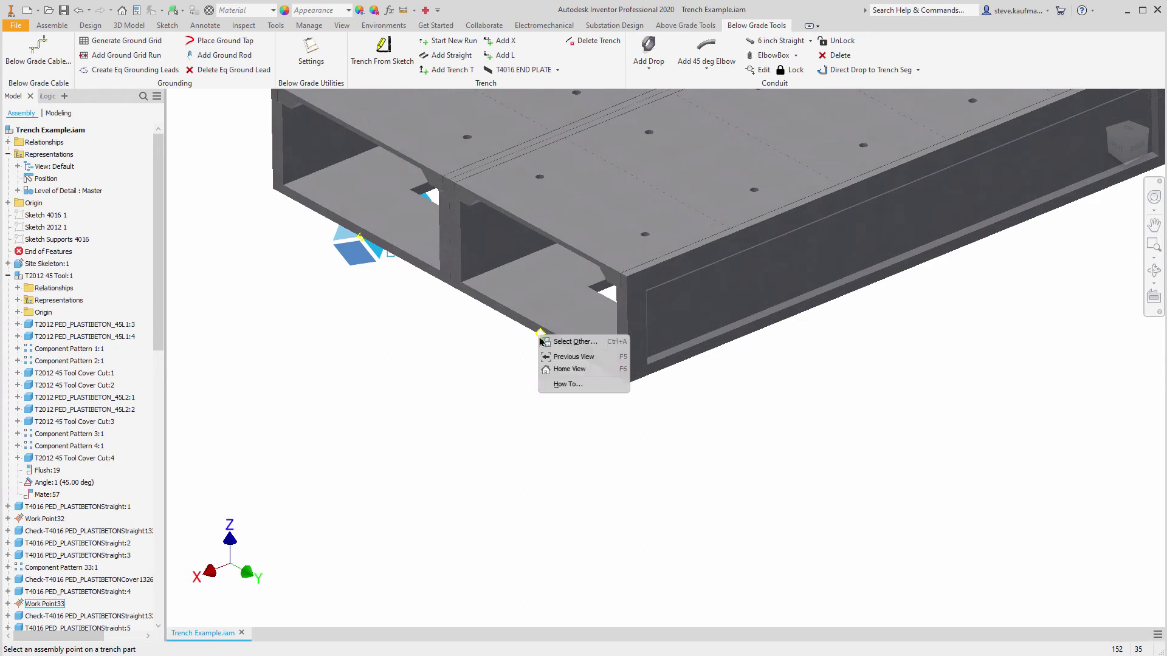
{"action": "left_click", "coordinate": [547, 341]}
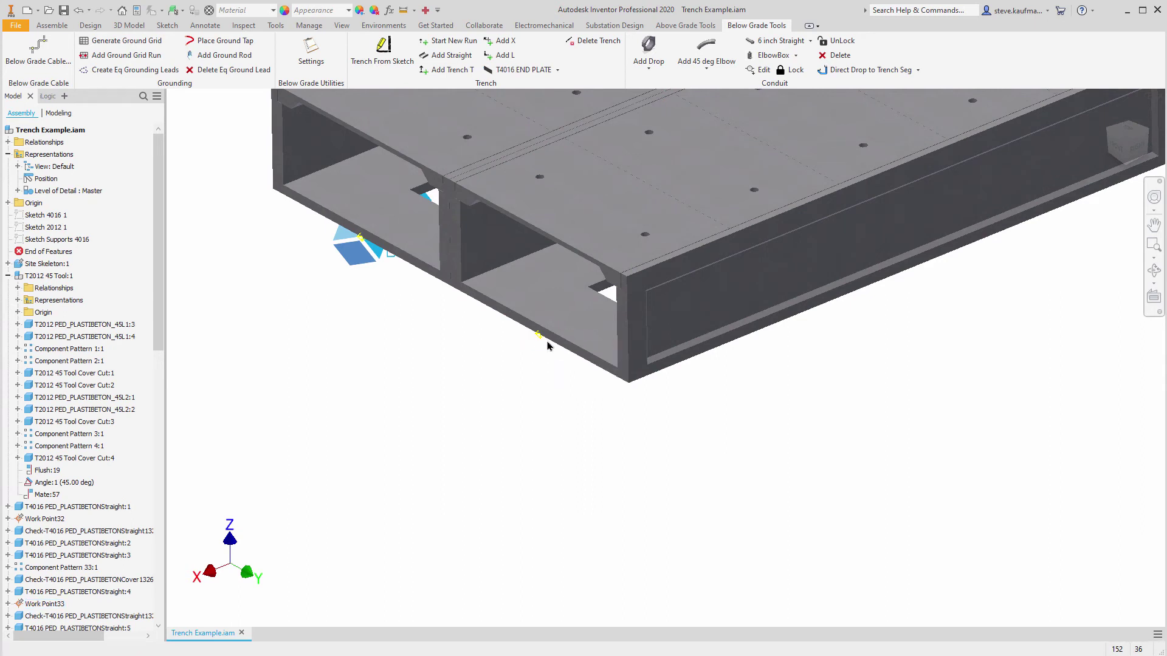
{"action": "left_click", "coordinate": [548, 343]}
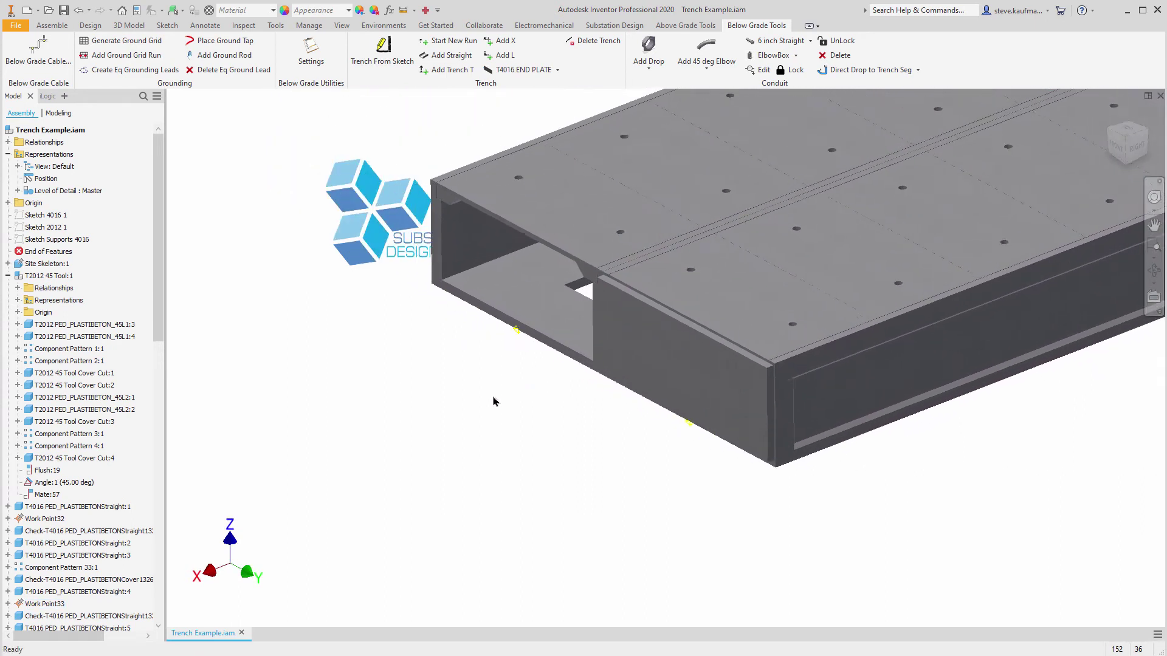
Step: Place a second T4016 end plate at the centre point of the second work point
{"action": "left_click", "coordinate": [512, 73]}
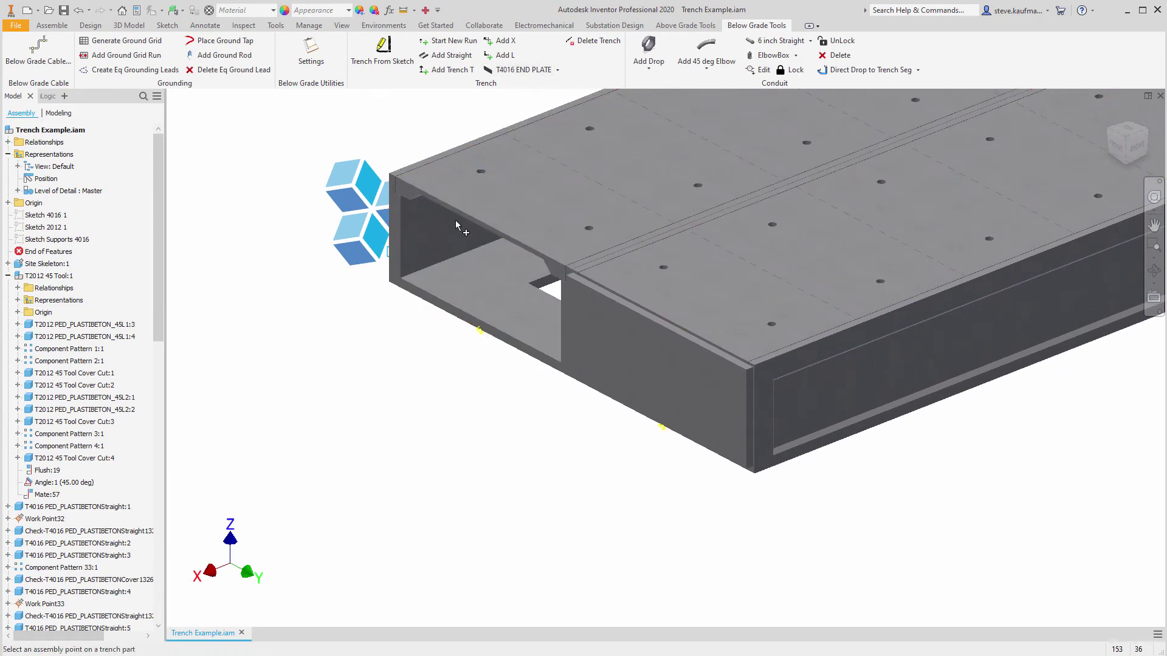
{"action": "left_click", "coordinate": [479, 330]}
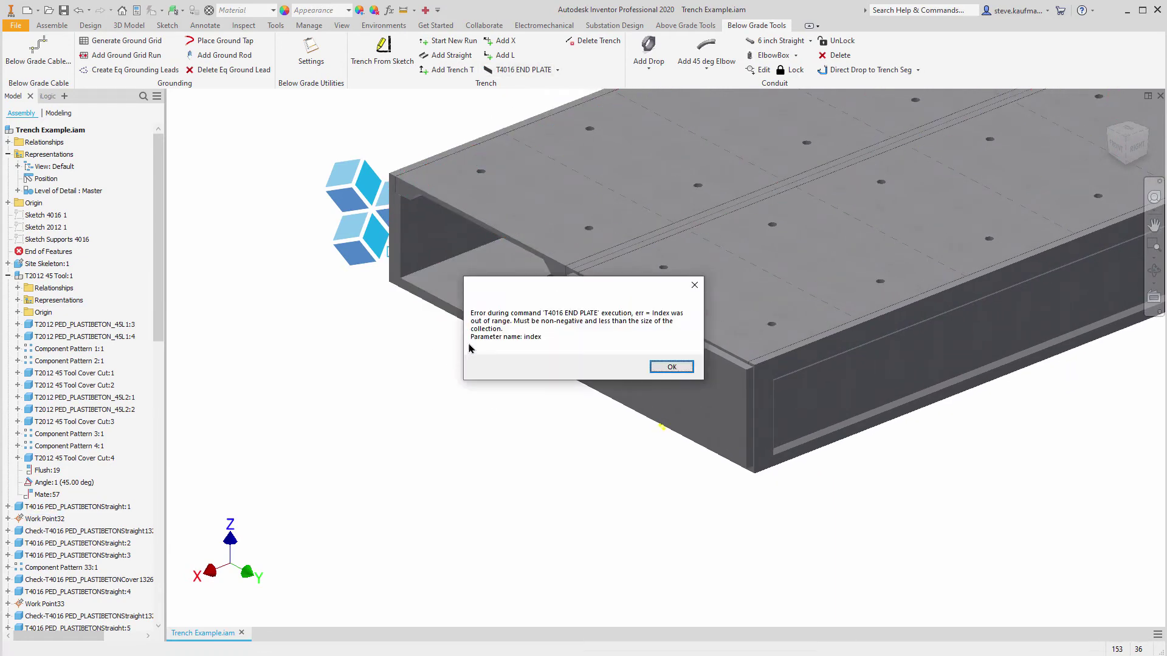
{"action": "left_click", "coordinate": [672, 367]}
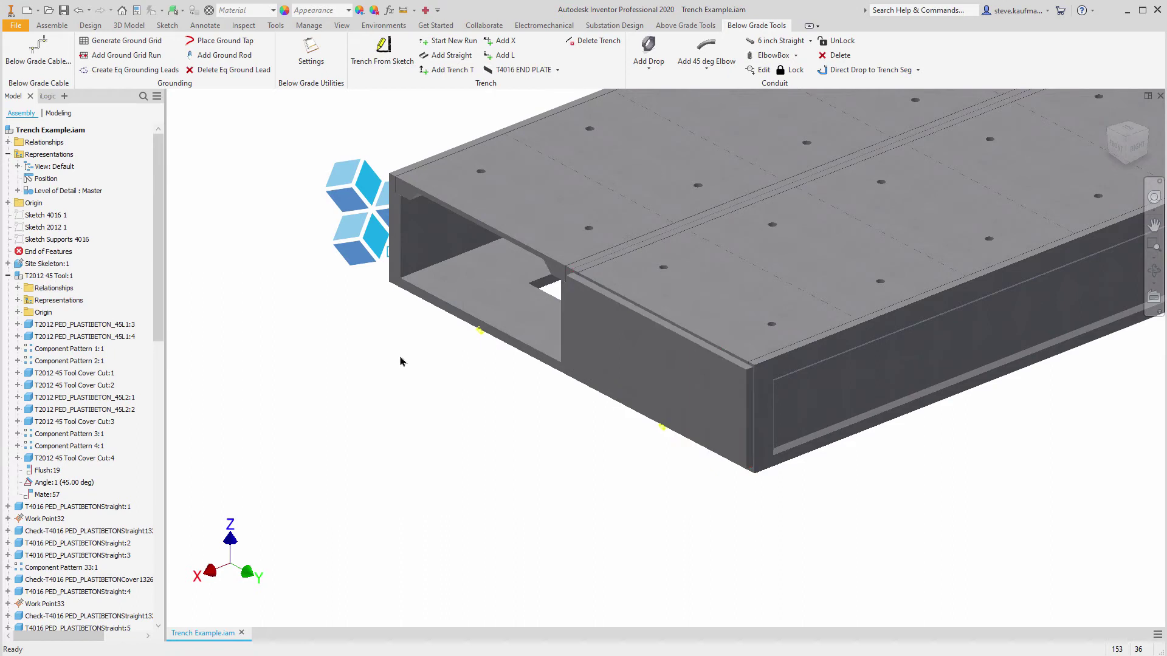
{"action": "left_click", "coordinate": [522, 70]}
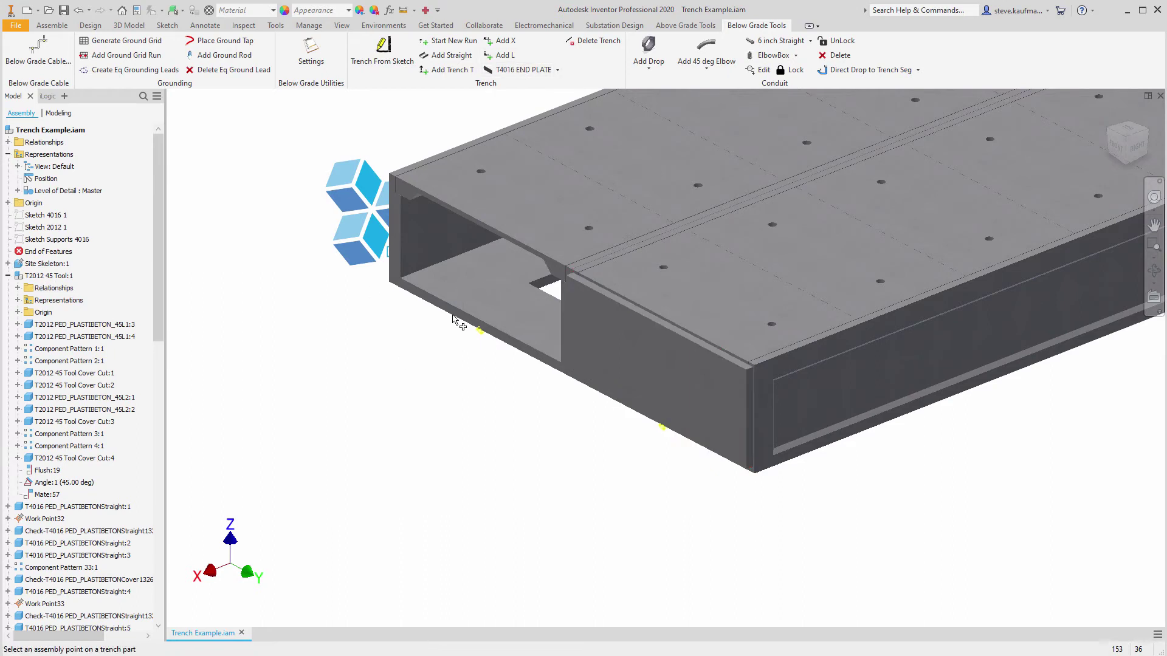
{"action": "left_click", "coordinate": [483, 332]}
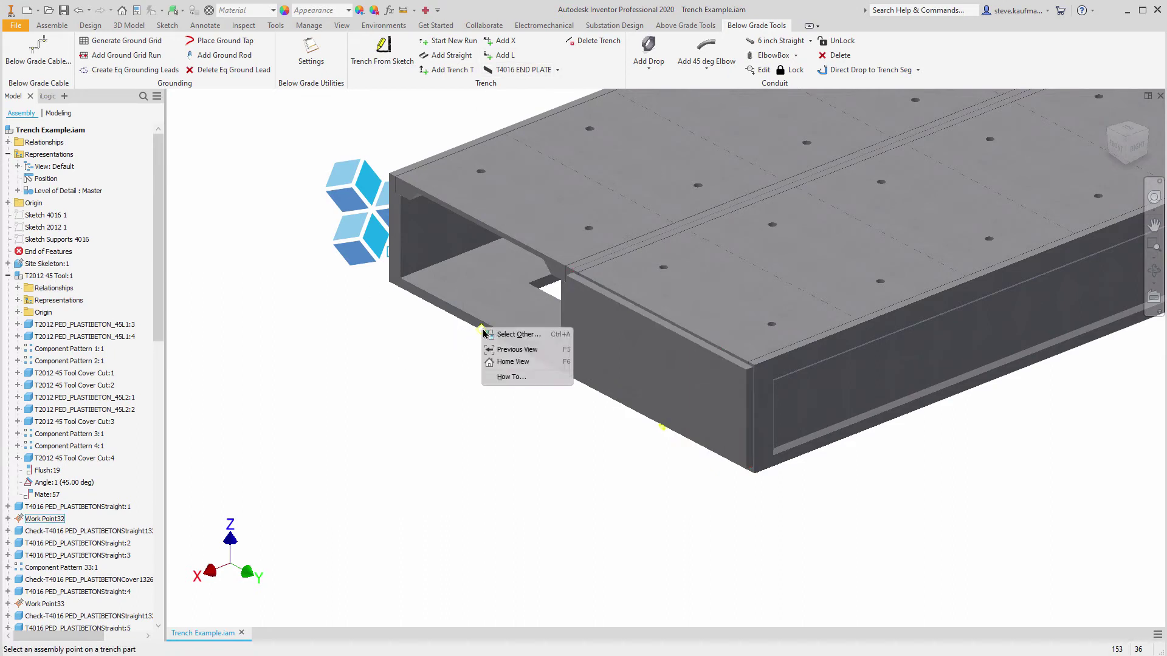
{"action": "left_click", "coordinate": [511, 335]}
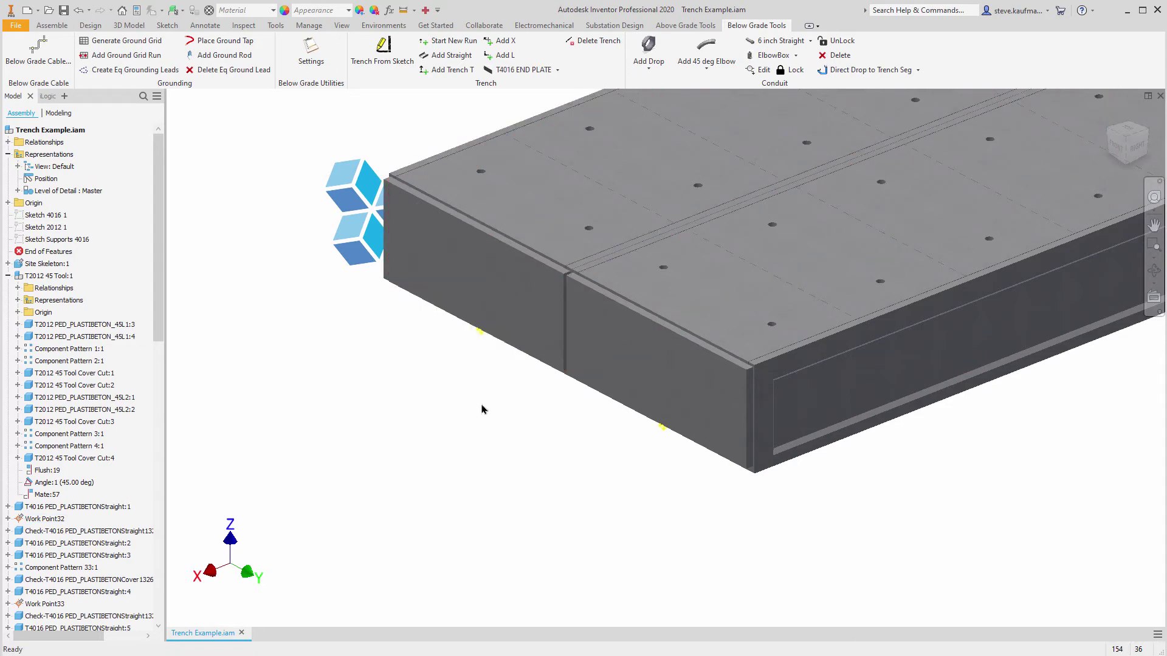
Step: Cap the remaining open T4016 trench ends, including the left end, with T4016 end plates
{"action": "scroll", "coordinate": [415, 442], "scroll_direction": "down", "scroll_amount": 3}
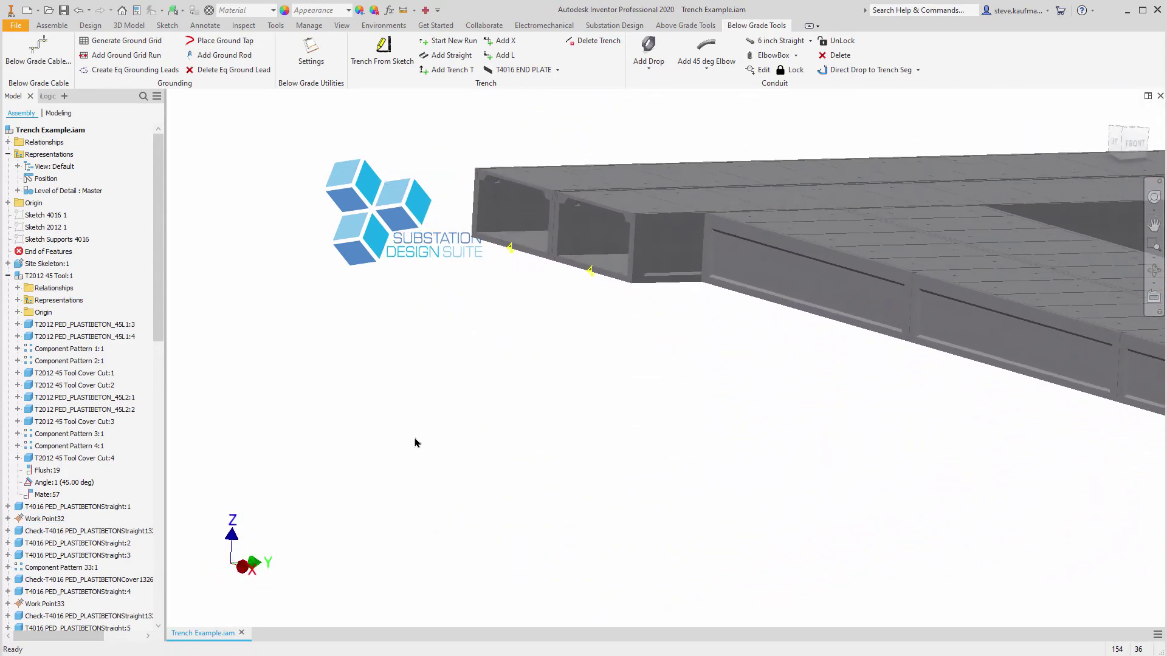
{"action": "left_click", "coordinate": [532, 71]}
{"action": "left_click", "coordinate": [530, 401]}
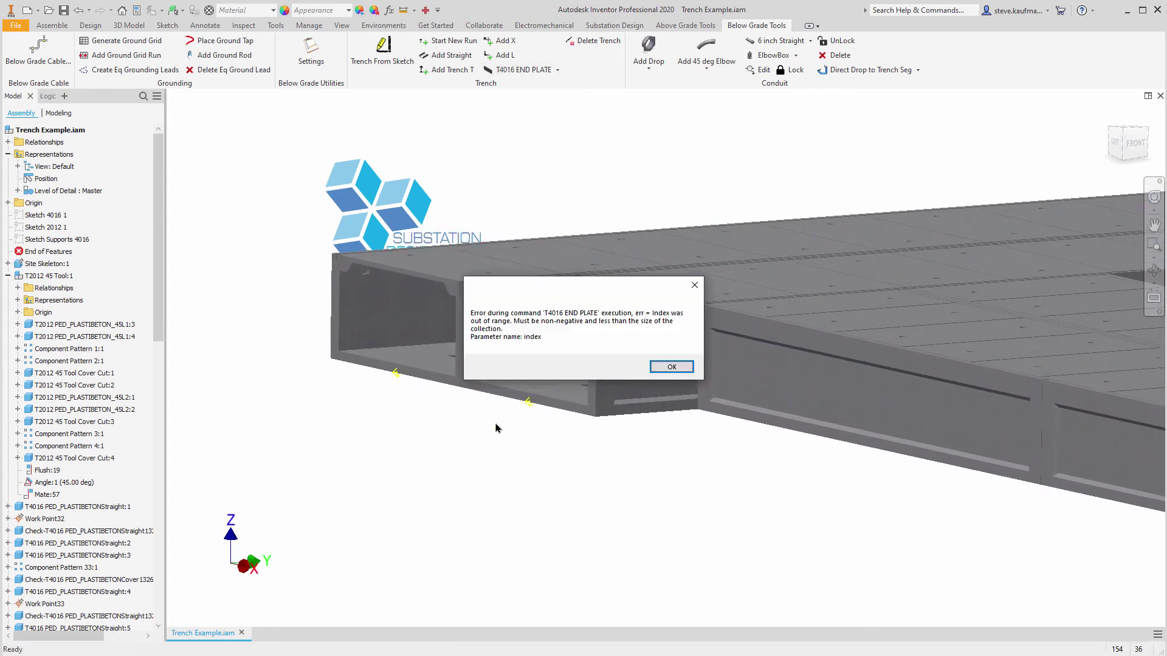
{"action": "left_click", "coordinate": [671, 367]}
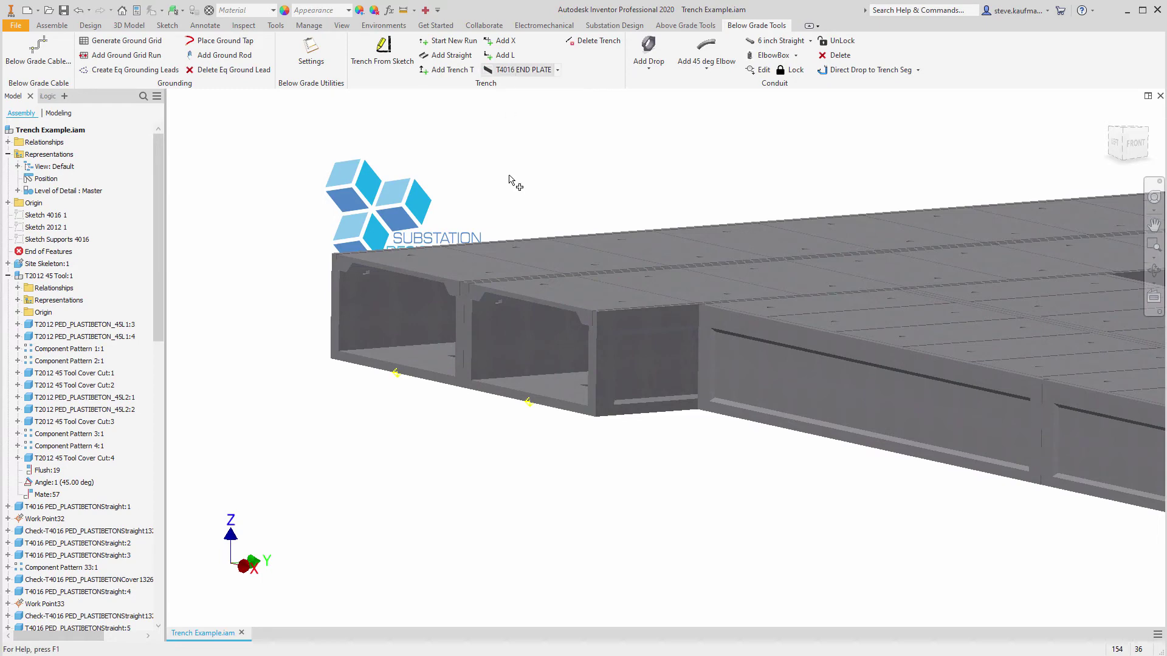
{"action": "right_click", "coordinate": [526, 410]}
{"action": "left_click", "coordinate": [540, 412]}
{"action": "left_click", "coordinate": [544, 408]}
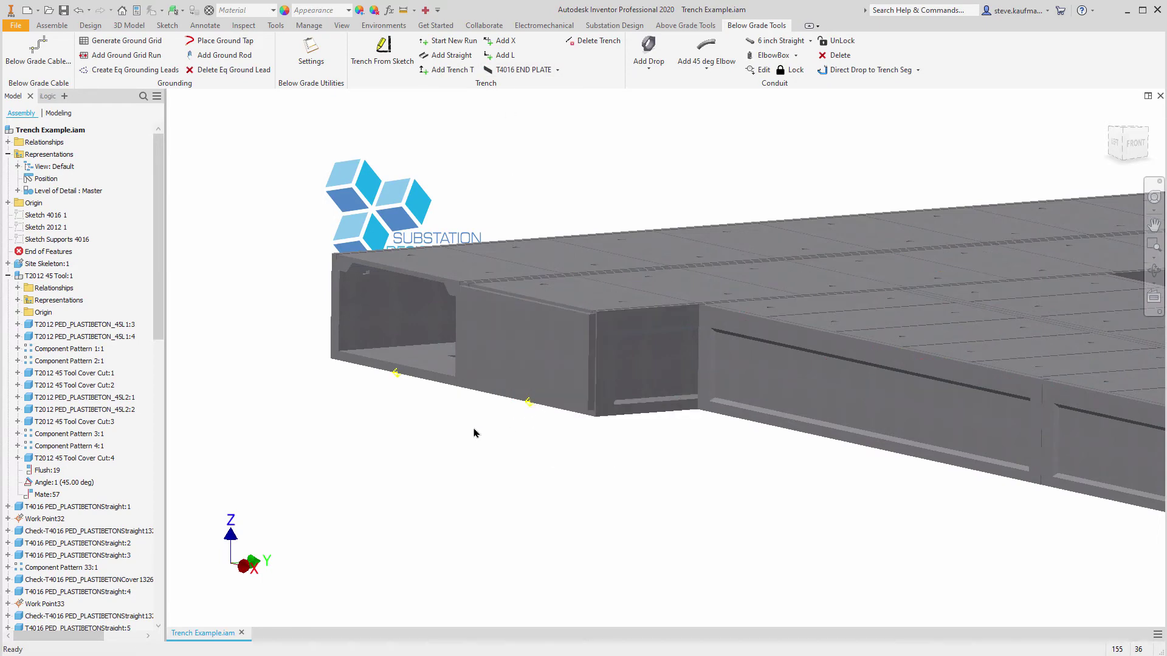
{"action": "right_click", "coordinate": [395, 373]}
{"action": "left_click", "coordinate": [404, 381]}
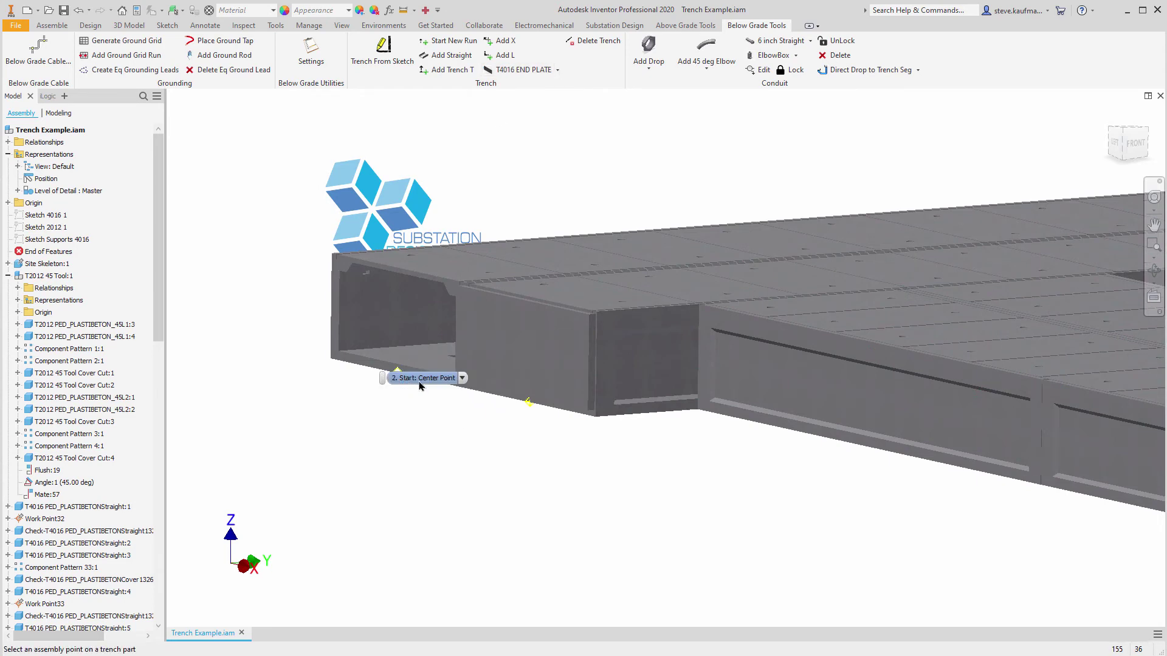
{"action": "left_click", "coordinate": [424, 378]}
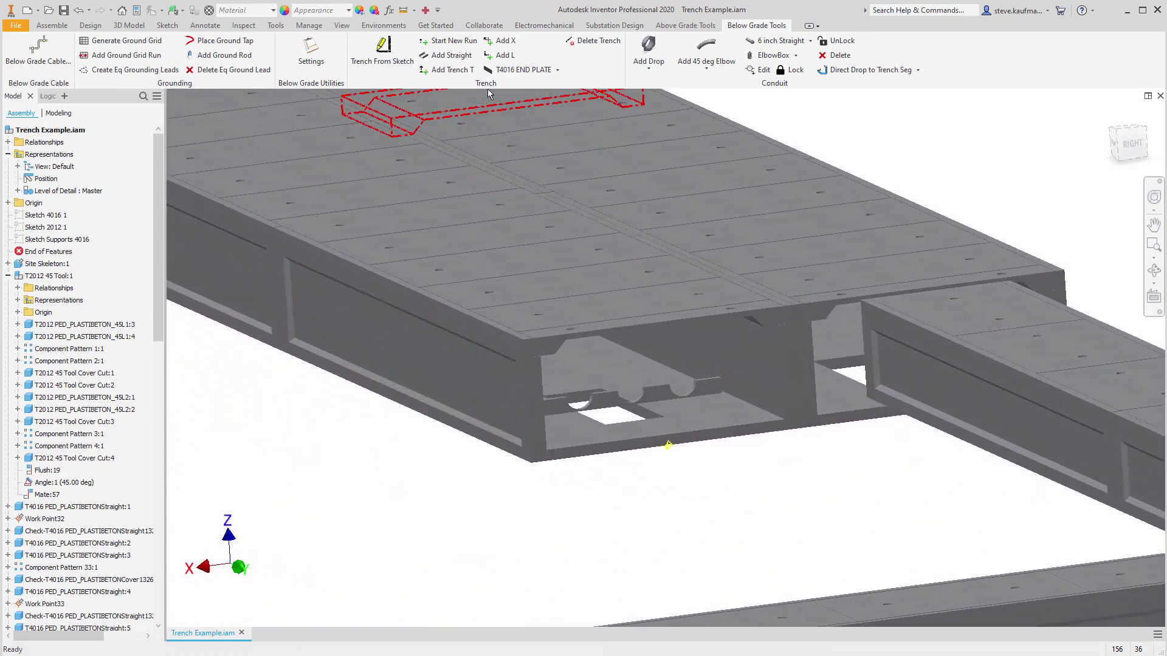
{"action": "left_click", "coordinate": [667, 445]}
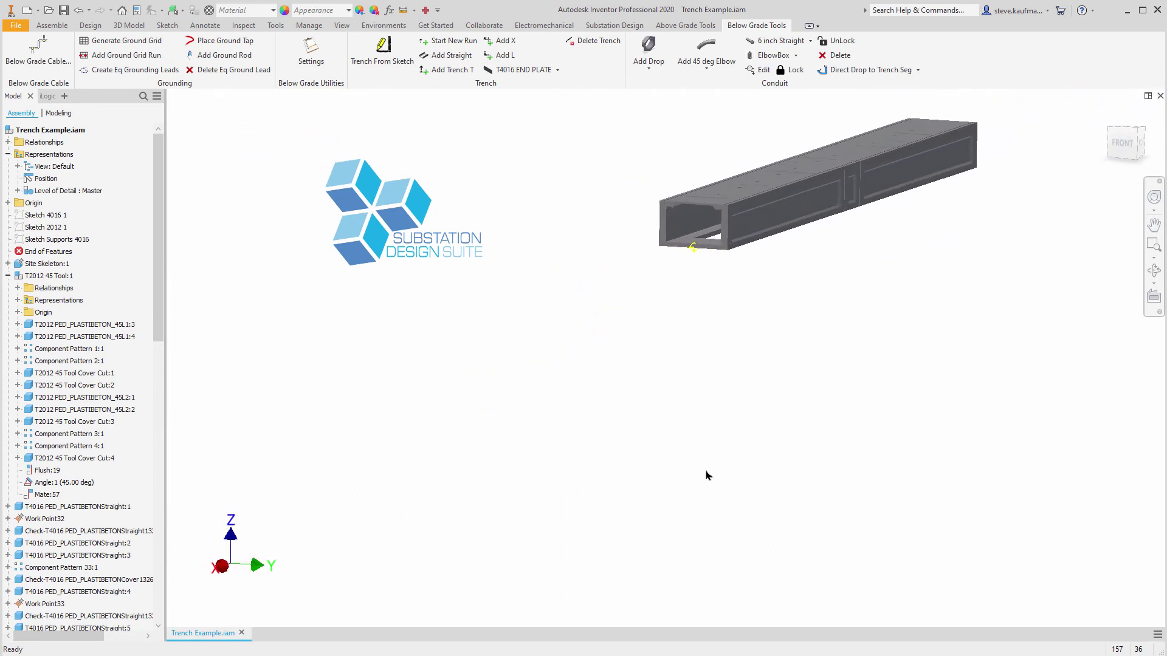
Step: Switch to T2012 END PLATE and cap the narrow trench run's end, dismissing the error
{"action": "left_click", "coordinate": [555, 73]}
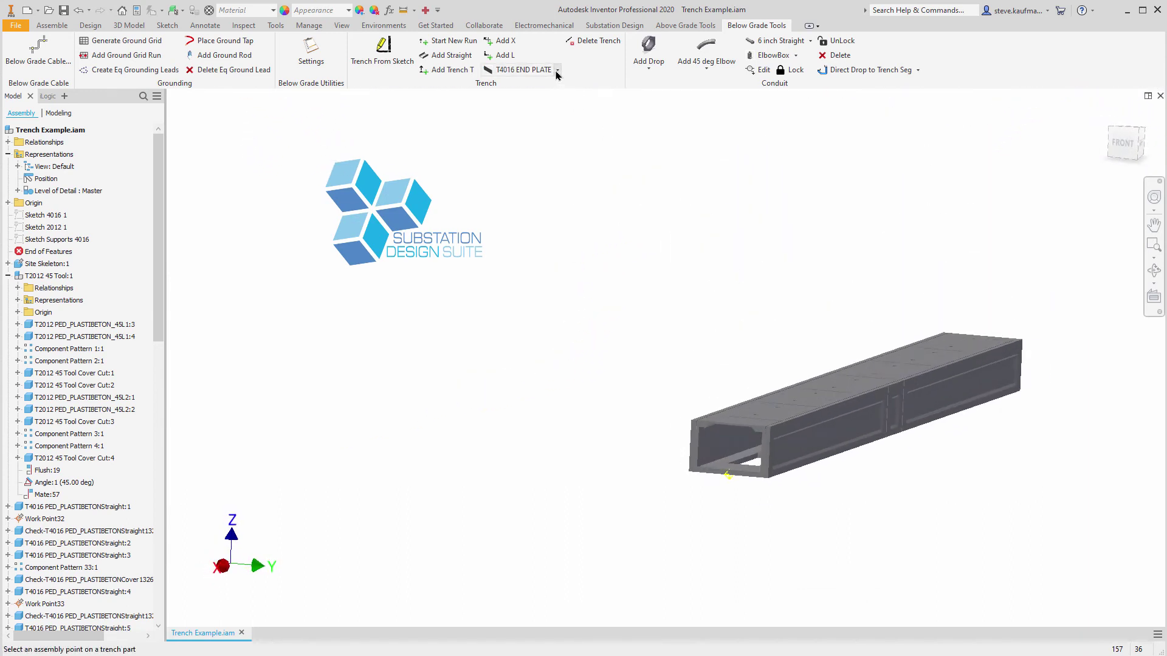
{"action": "left_click", "coordinate": [557, 71]}
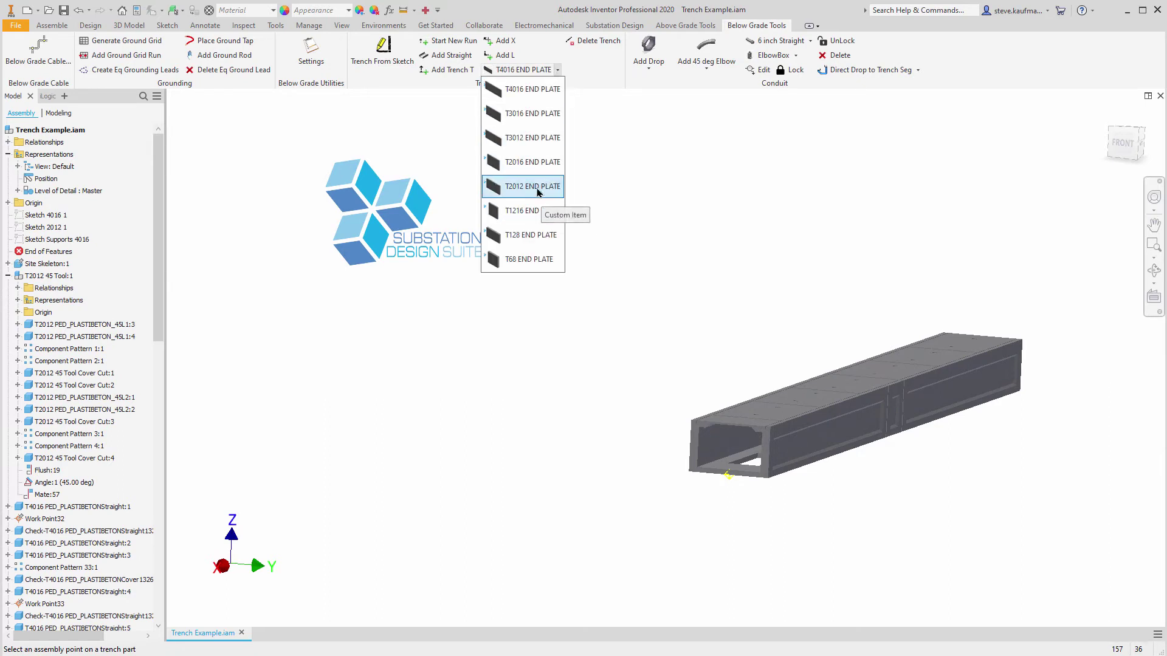
{"action": "left_click", "coordinate": [534, 187]}
{"action": "left_click", "coordinate": [728, 475]}
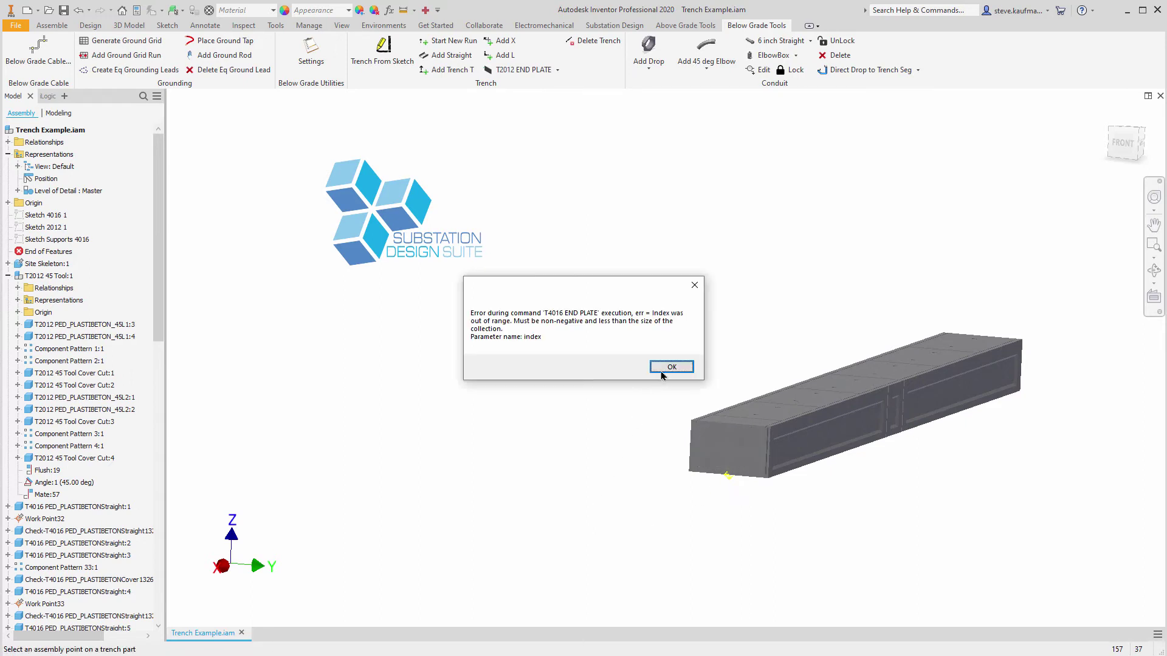
{"action": "left_click", "coordinate": [663, 369]}
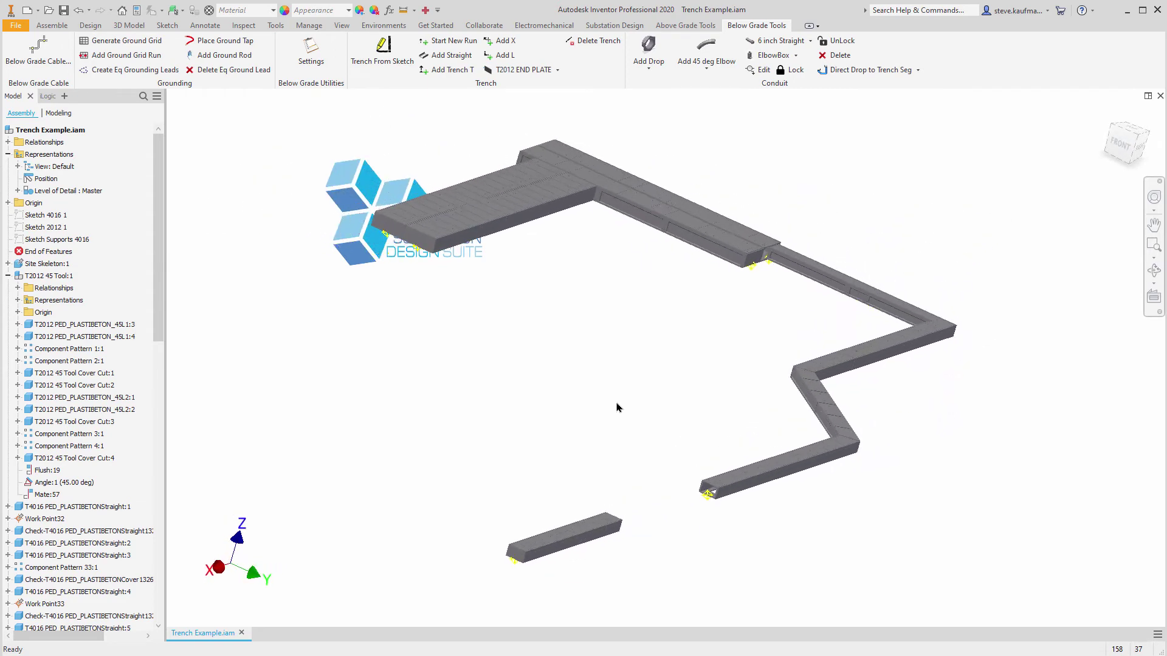
Step: Save the trench assembly together with its new end plates
{"action": "left_click", "coordinate": [64, 11]}
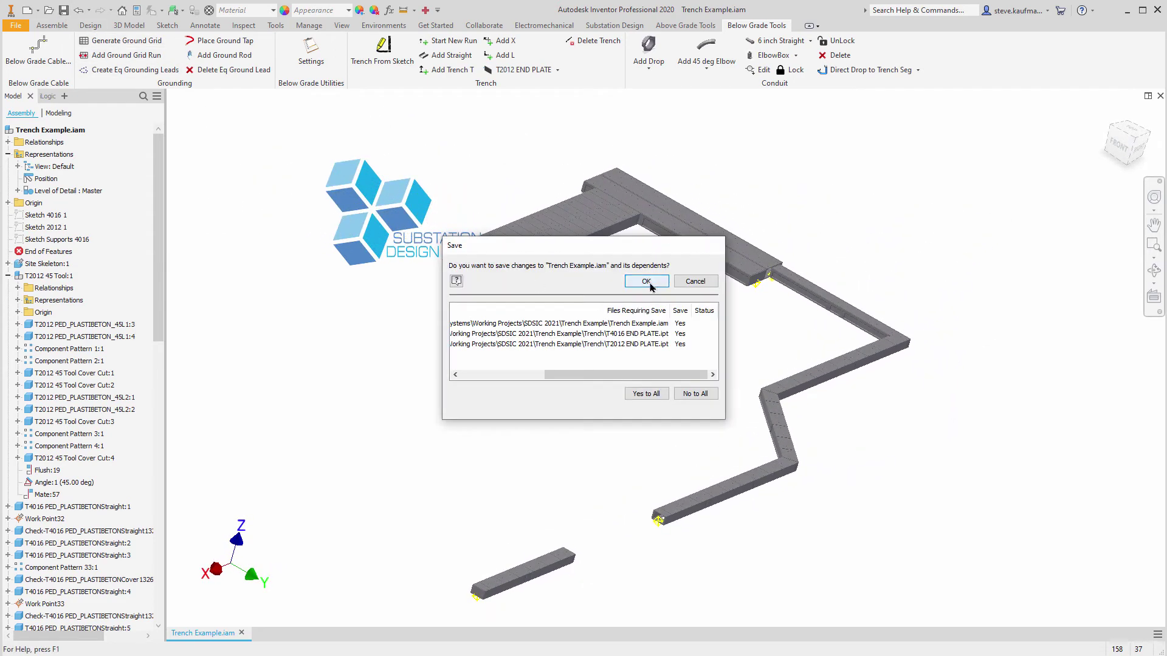
{"action": "left_click", "coordinate": [648, 283]}
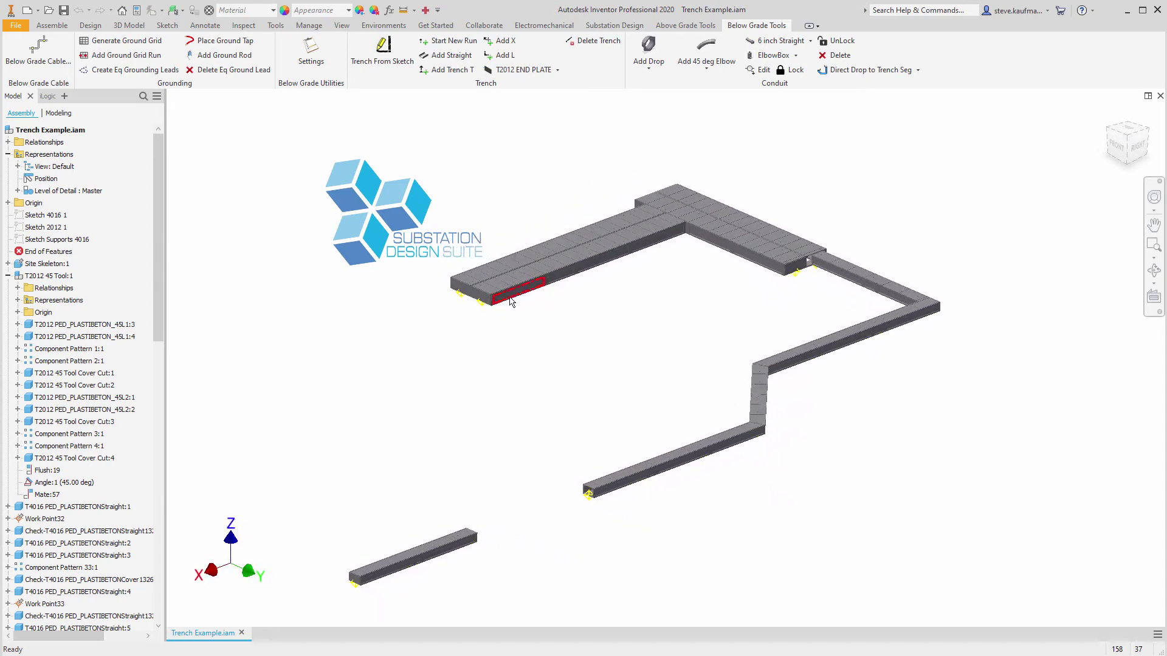
{"action": "mouse_move", "coordinate": [510, 302]}
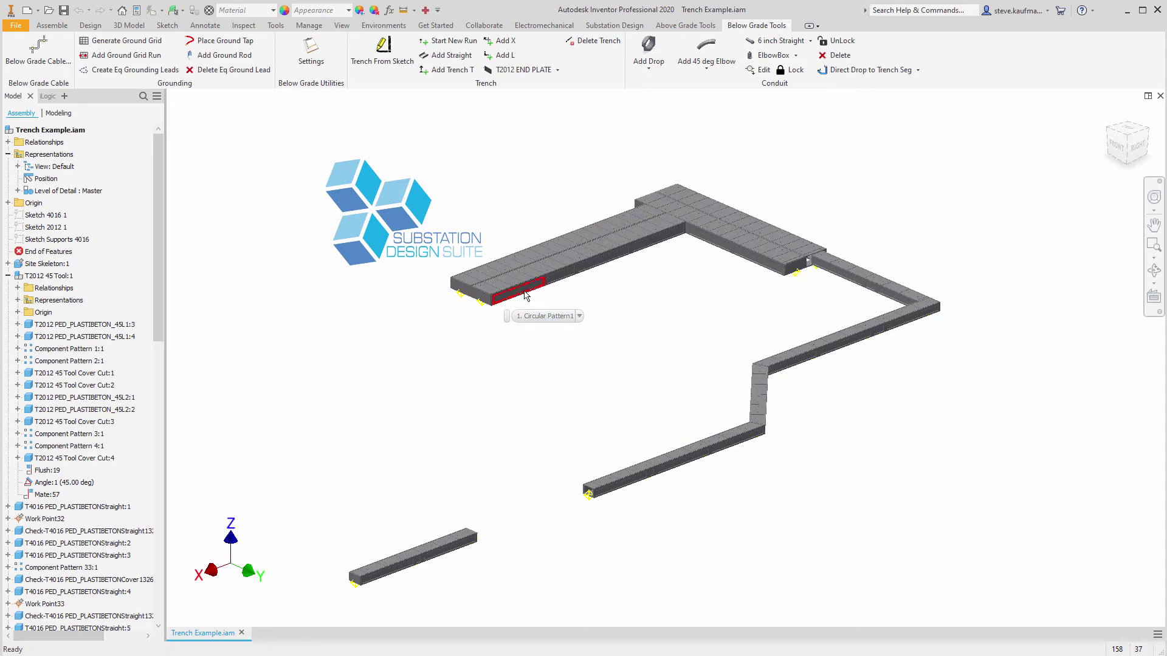
{"action": "left_click", "coordinate": [526, 295]}
{"action": "right_click", "coordinate": [525, 293]}
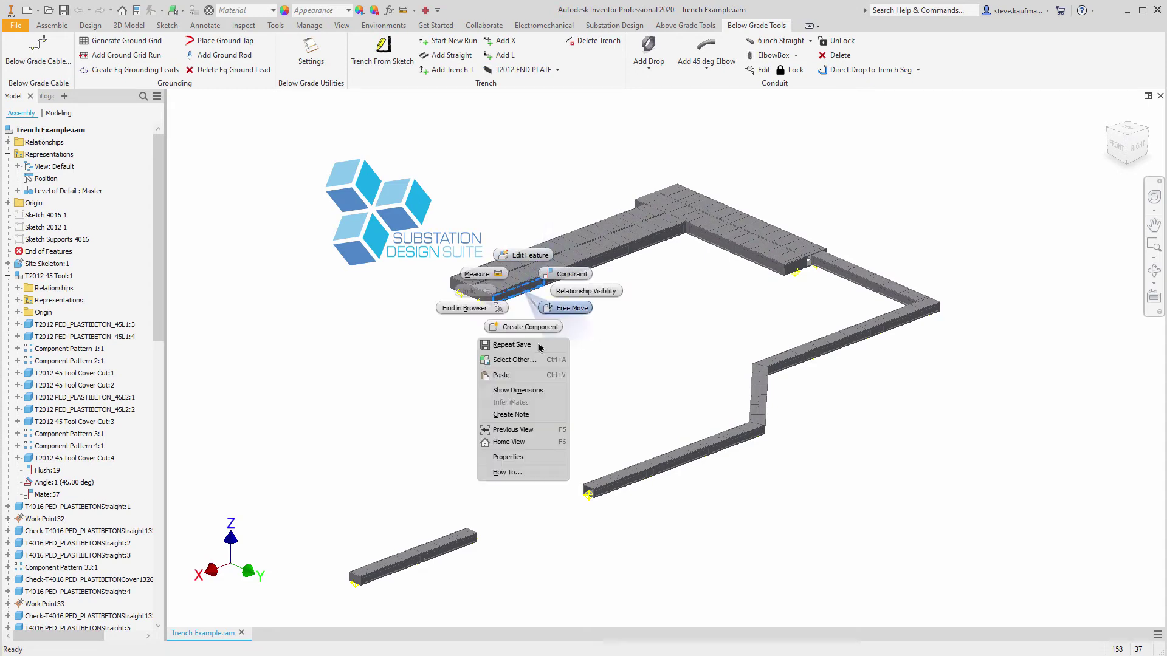
{"action": "left_click", "coordinate": [598, 354]}
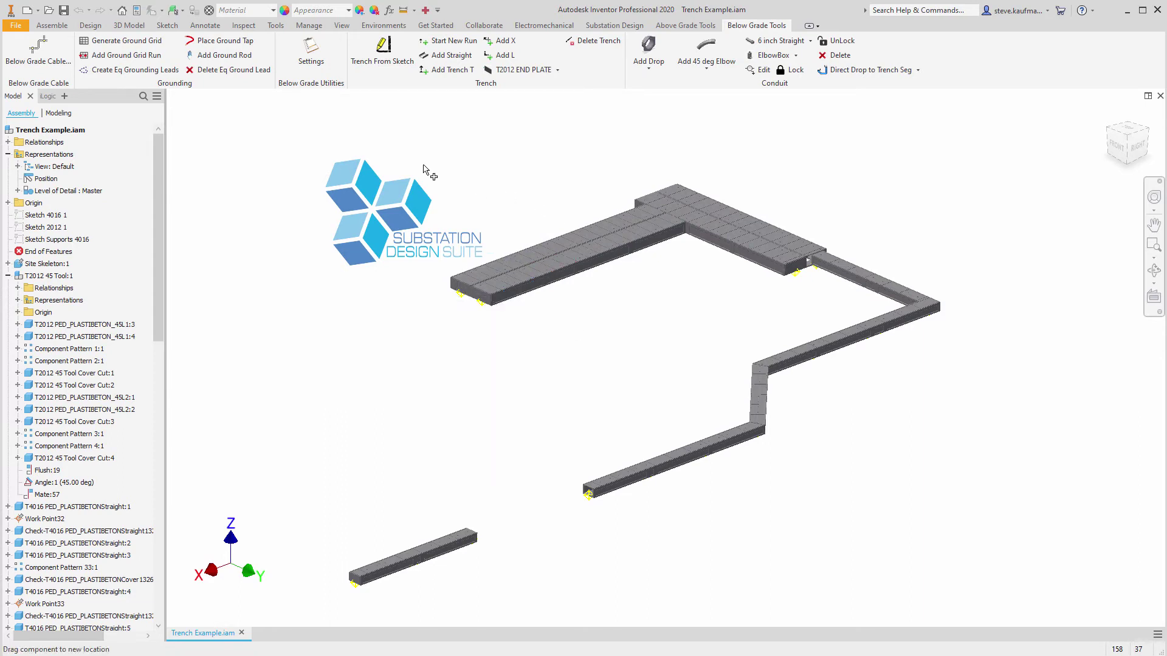
Step: Set Select Part Priority and open the T4016 straight trench segment part
{"action": "left_click", "coordinate": [174, 15]}
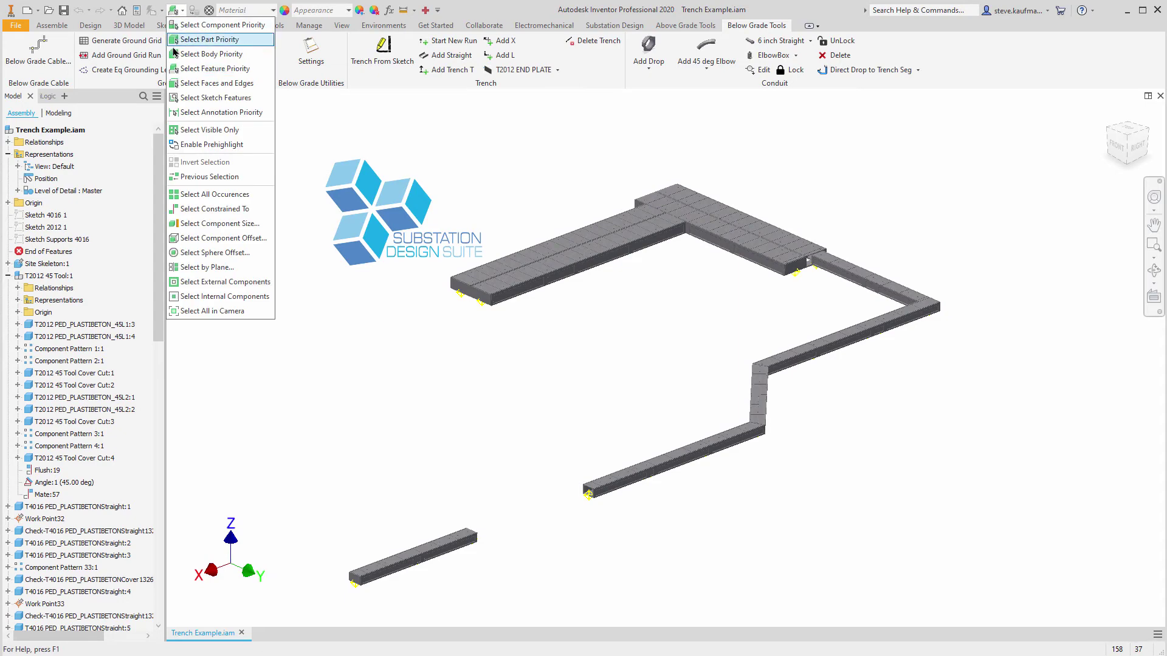
{"action": "left_click", "coordinate": [234, 37]}
{"action": "left_click", "coordinate": [510, 298]}
{"action": "right_click", "coordinate": [509, 298]}
{"action": "left_click", "coordinate": [511, 257]}
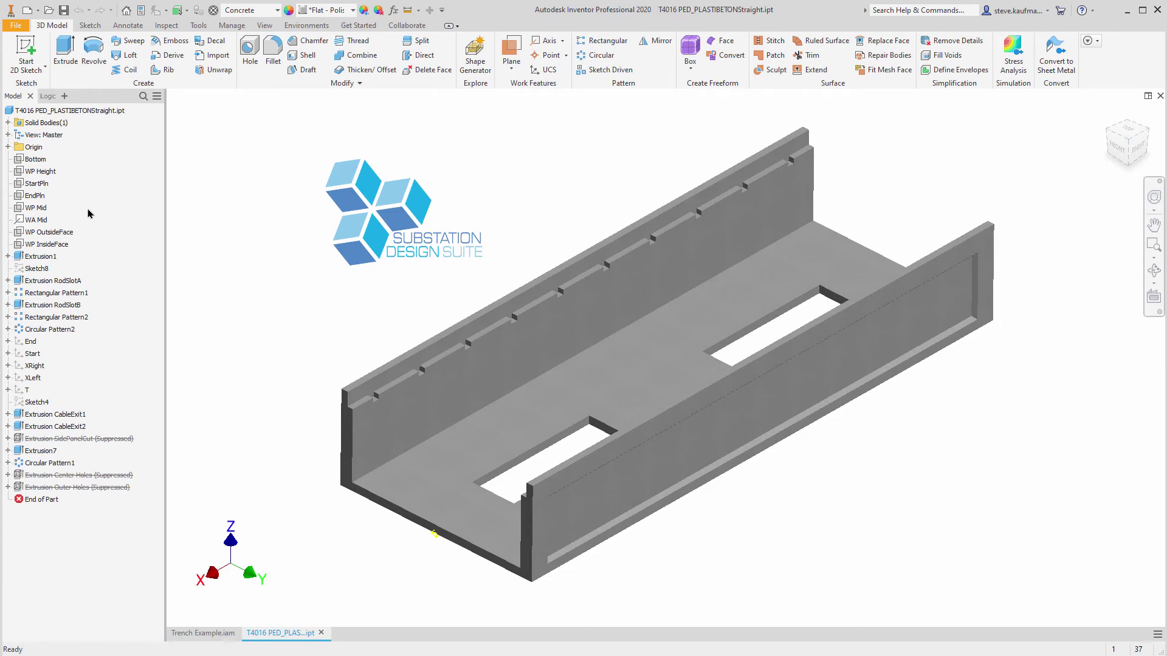
{"action": "left_click", "coordinate": [40, 171]}
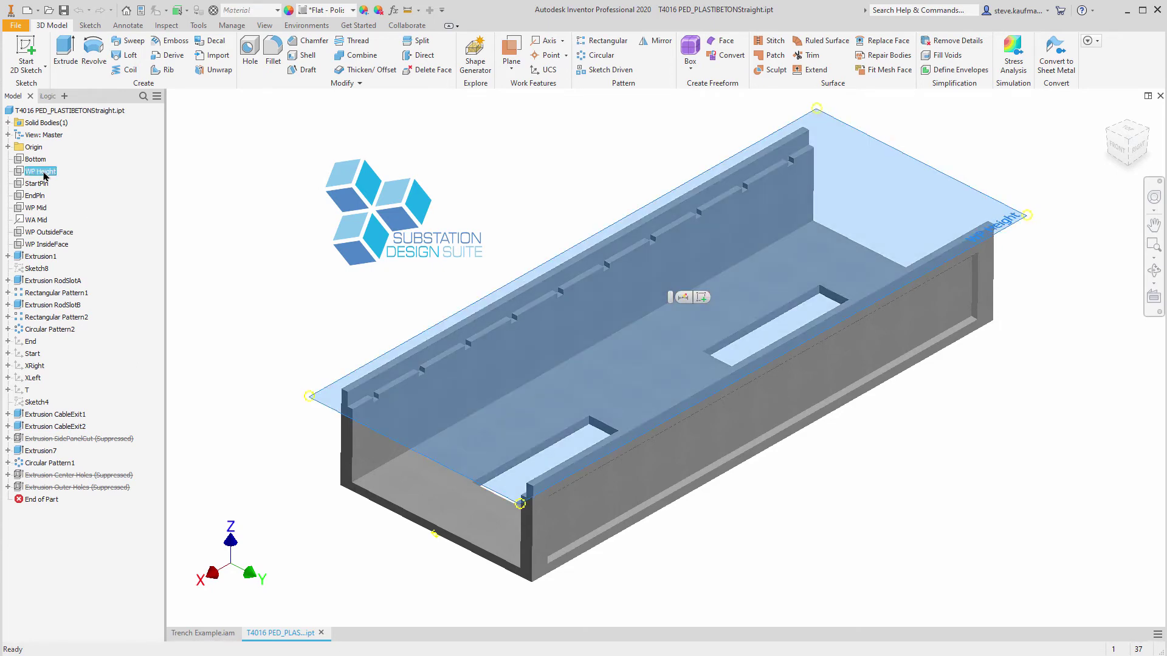
{"action": "key", "text": "Page_Up"}
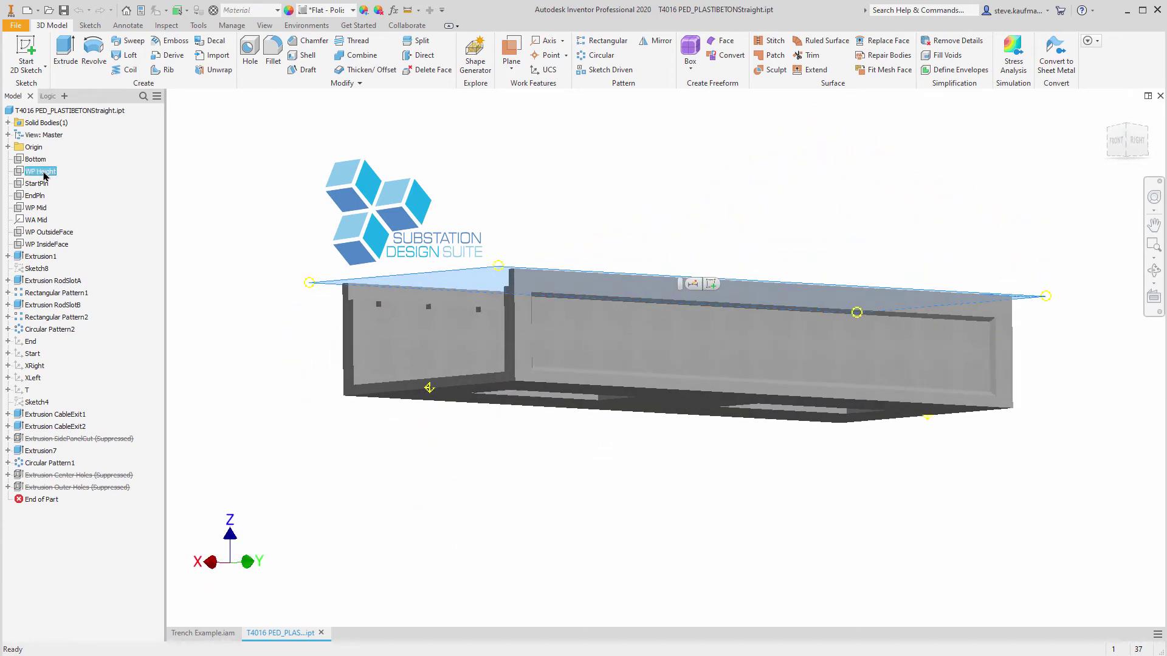
{"action": "left_click", "coordinate": [8, 147]}
{"action": "left_click", "coordinate": [48, 184]}
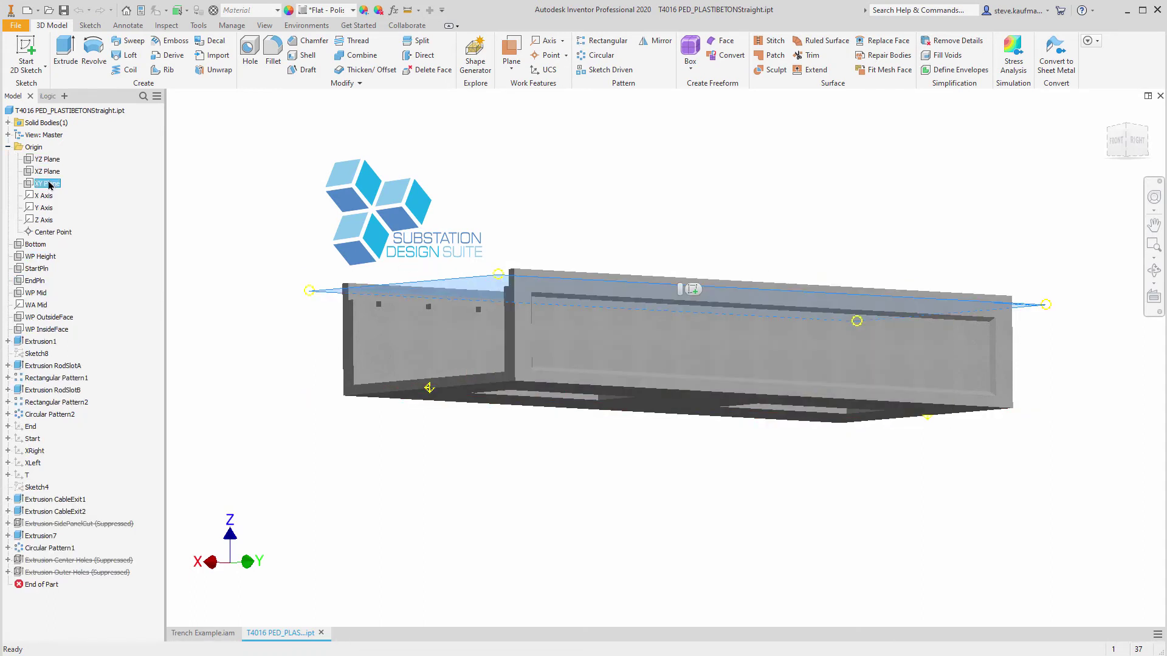
{"action": "key", "text": "F6"}
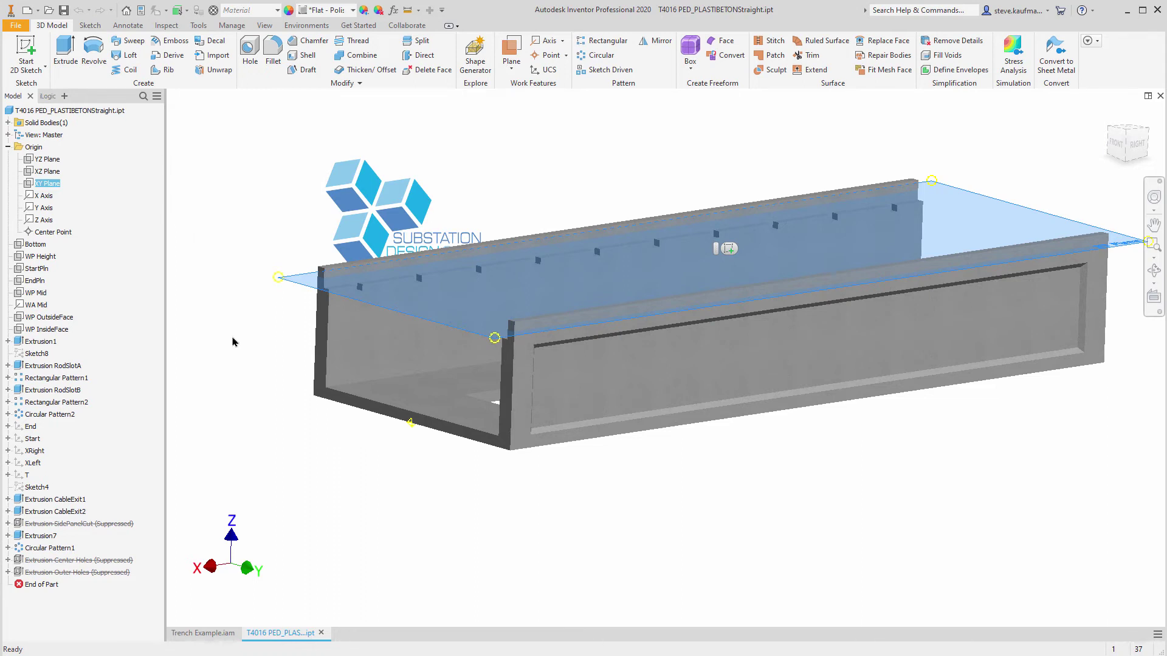
{"action": "left_click", "coordinate": [392, 10]}
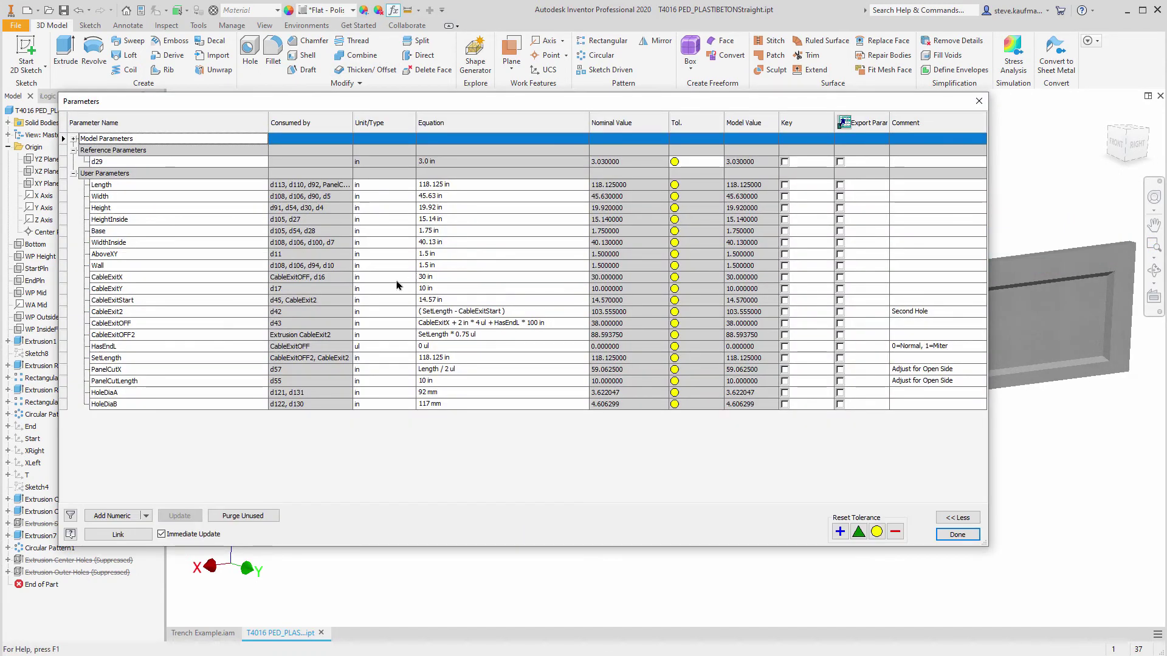
{"action": "left_click", "coordinate": [153, 220]}
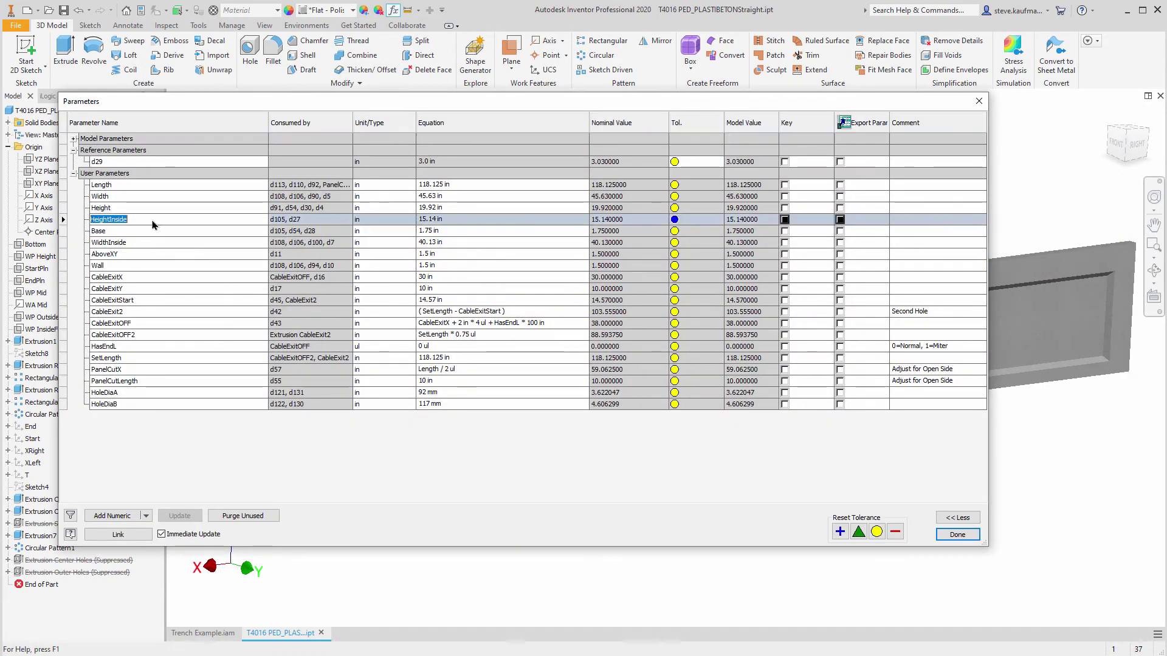
{"action": "left_click", "coordinate": [140, 208]}
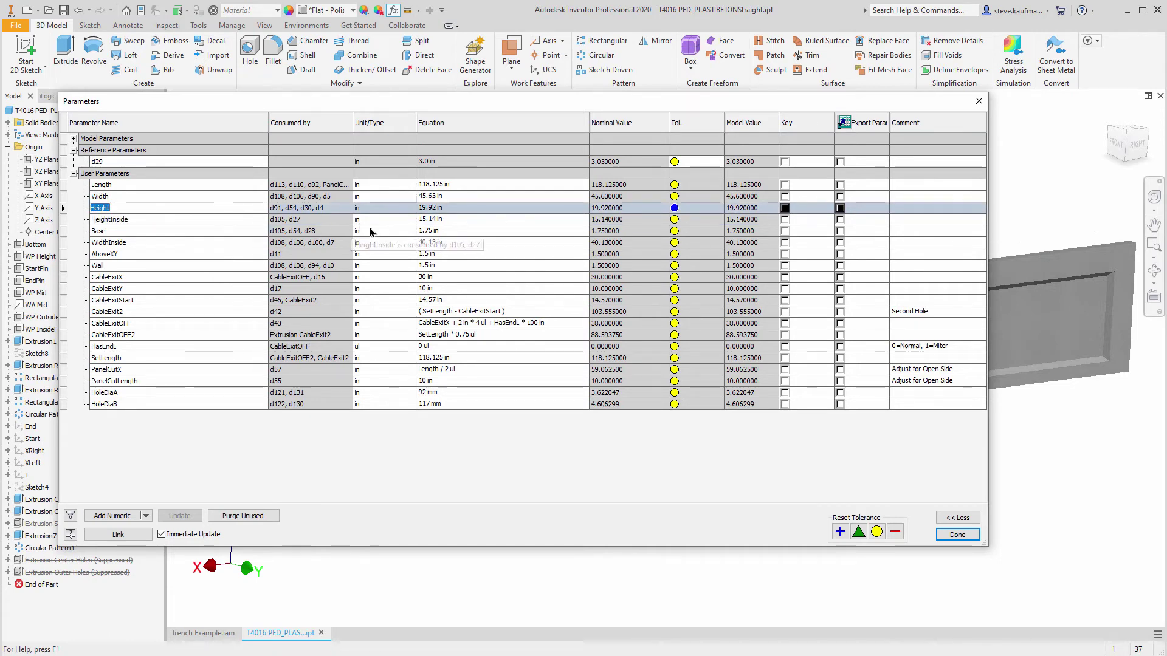
{"action": "left_click", "coordinate": [126, 254]}
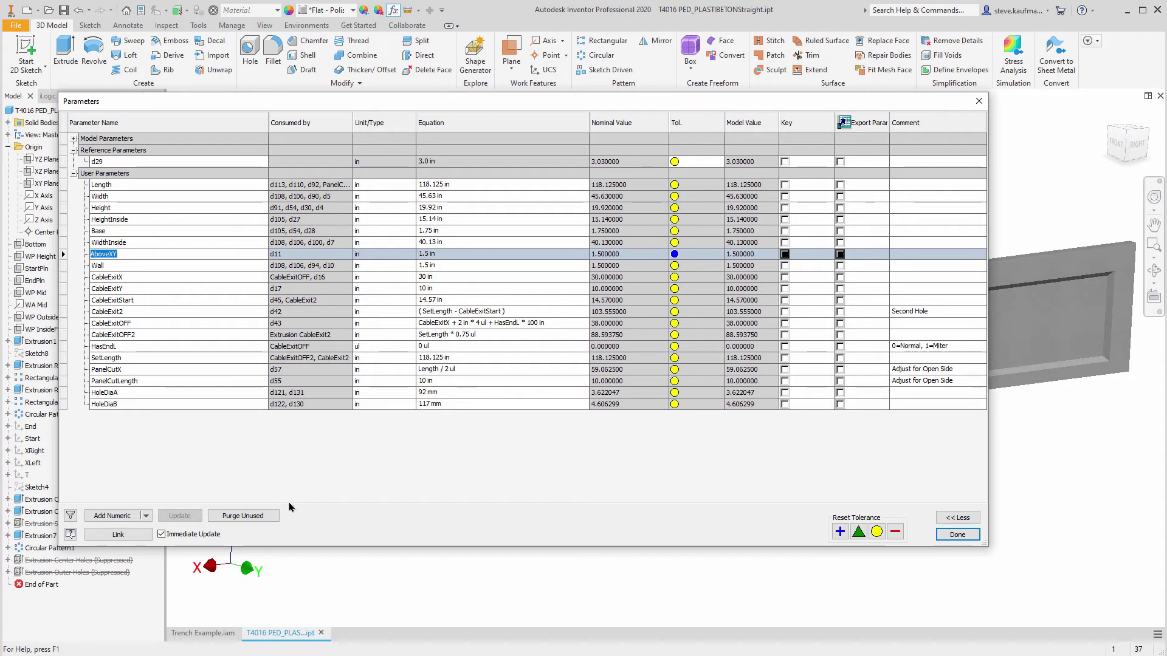
{"action": "left_click", "coordinate": [957, 535]}
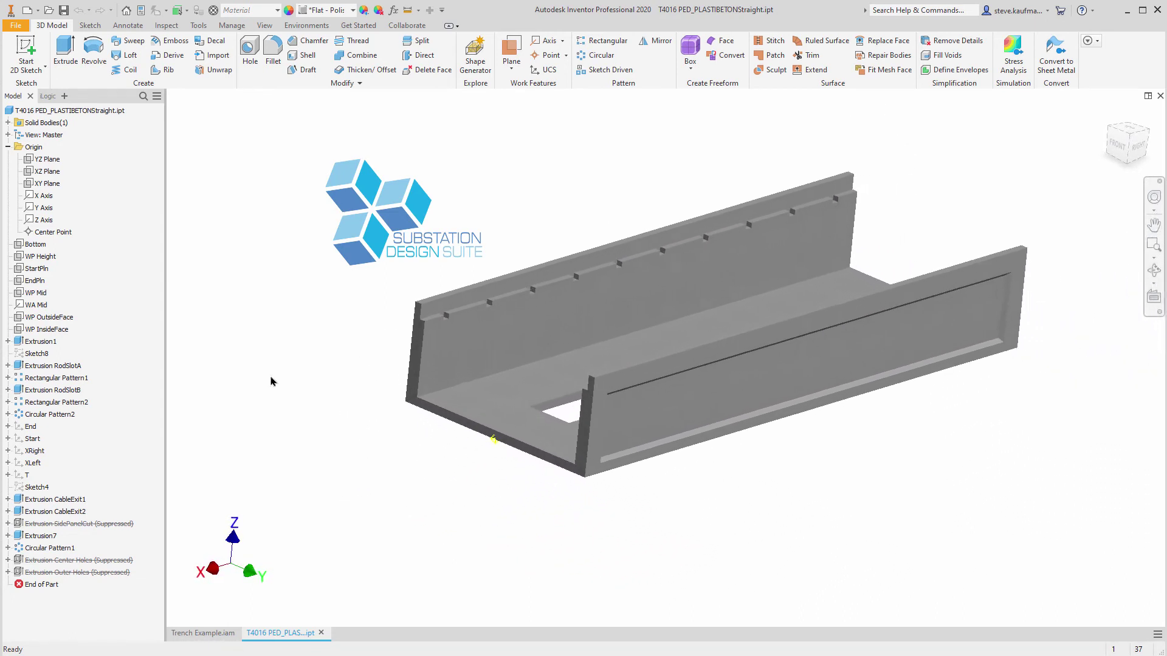
Step: Review the suppressed Center Holes, Outer Holes and SidePanelCut extrusions, then clear the selection
{"action": "left_click", "coordinate": [81, 564]}
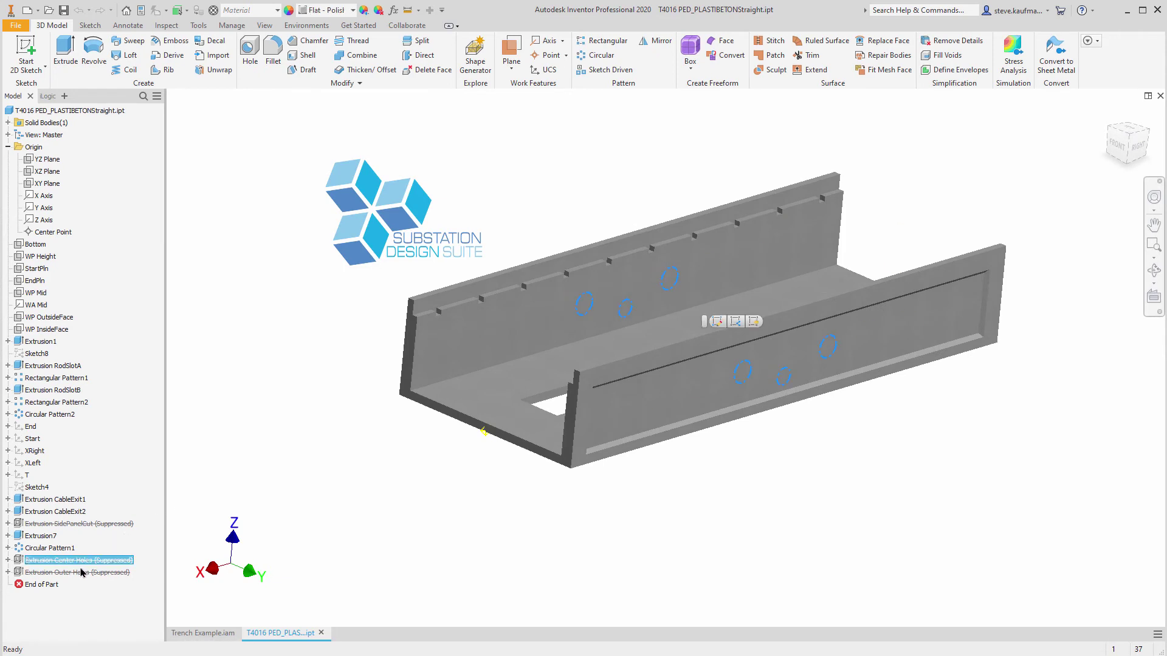
{"action": "left_click", "coordinate": [81, 573]}
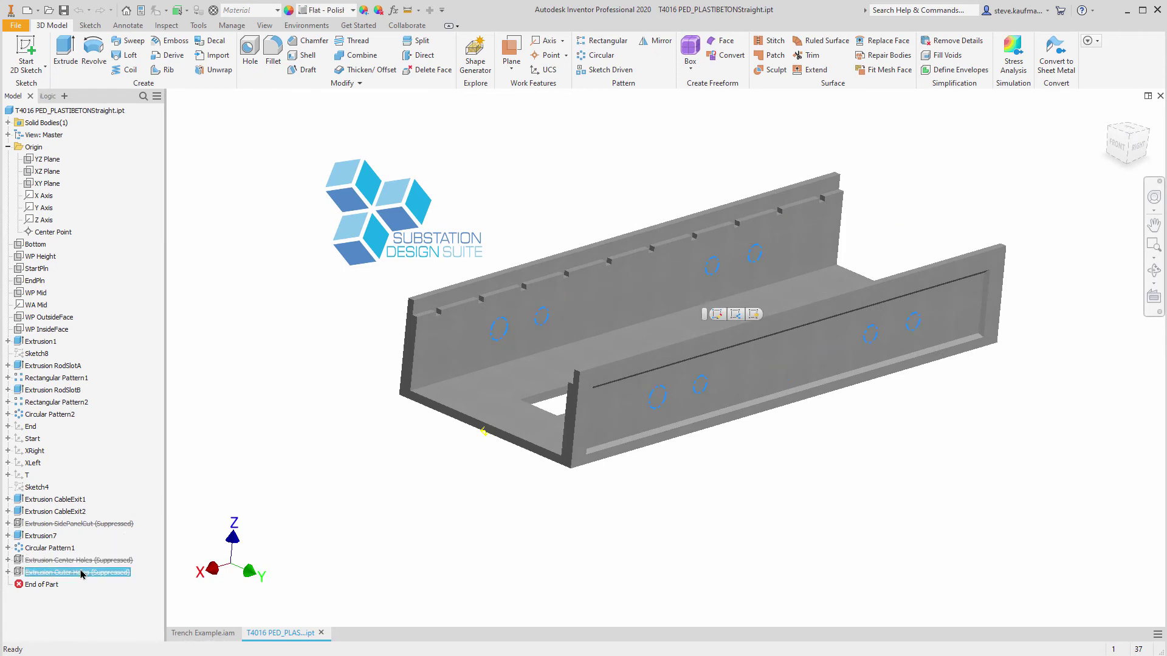
{"action": "left_click", "coordinate": [89, 526]}
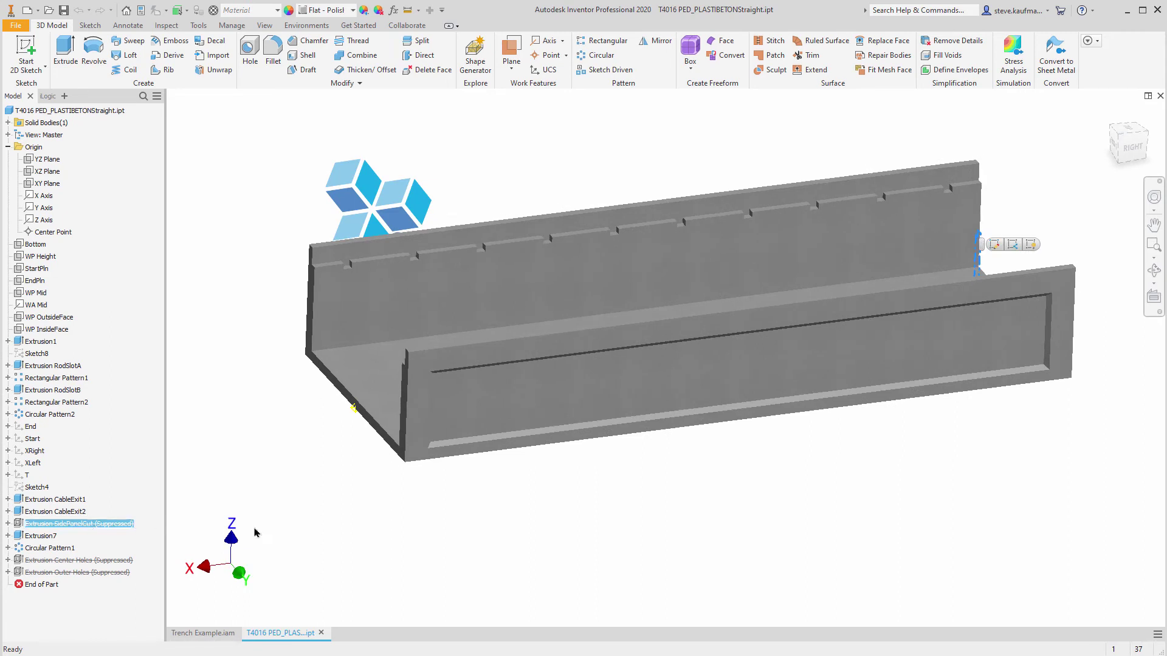
{"action": "left_click", "coordinate": [330, 532]}
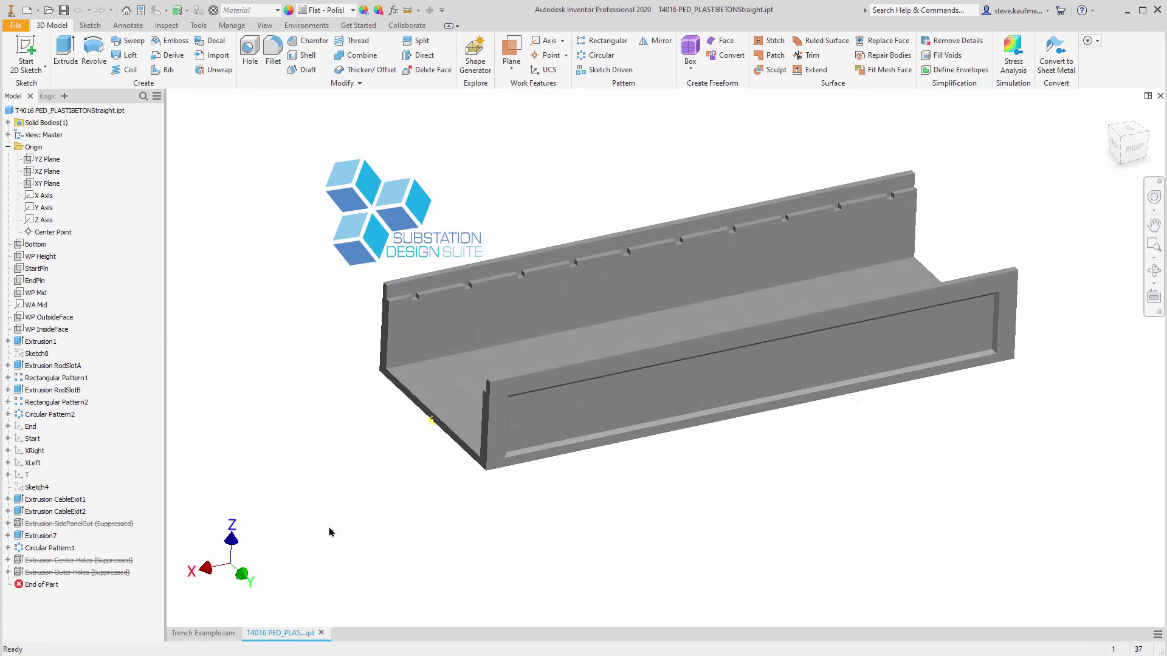
Step: Save the part as a copy named 'T4016 PED_PLASTIBETONStraight wHoles.ipt'
{"action": "left_click", "coordinate": [17, 26]}
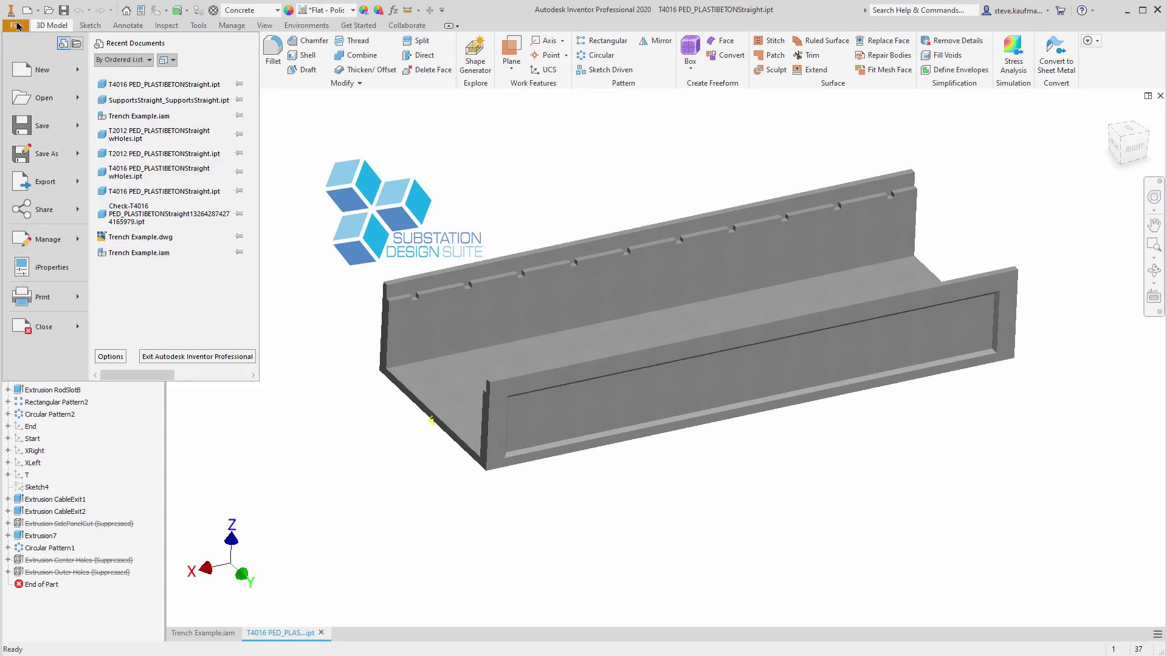
{"action": "left_click", "coordinate": [41, 155]}
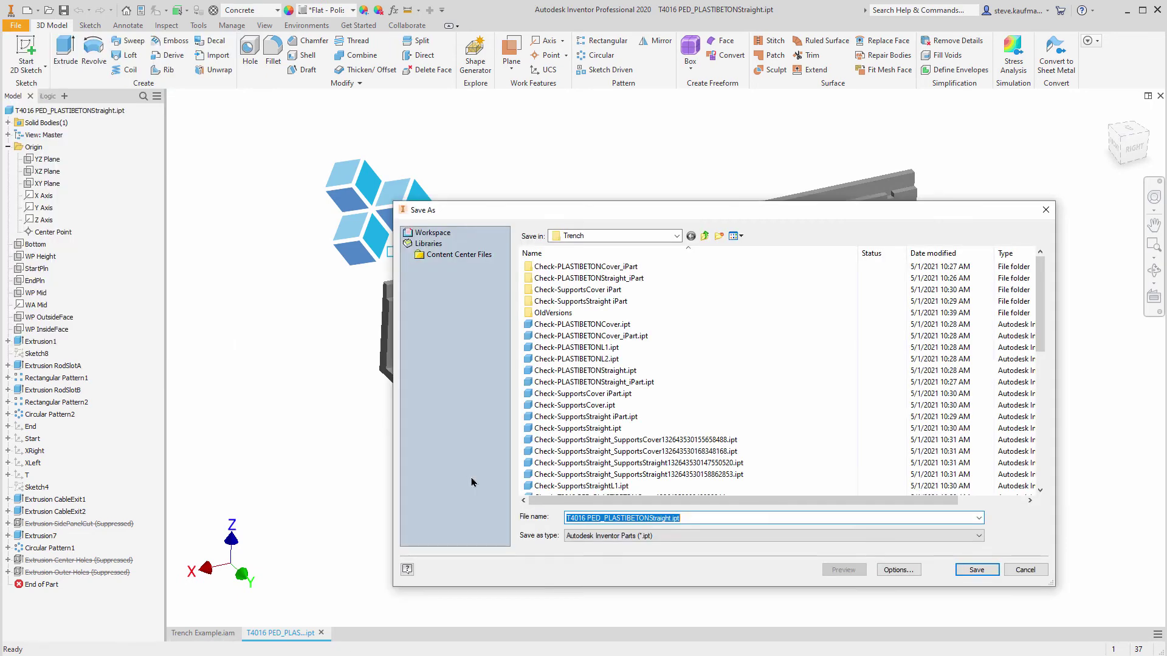
{"action": "key", "text": "Tab"}
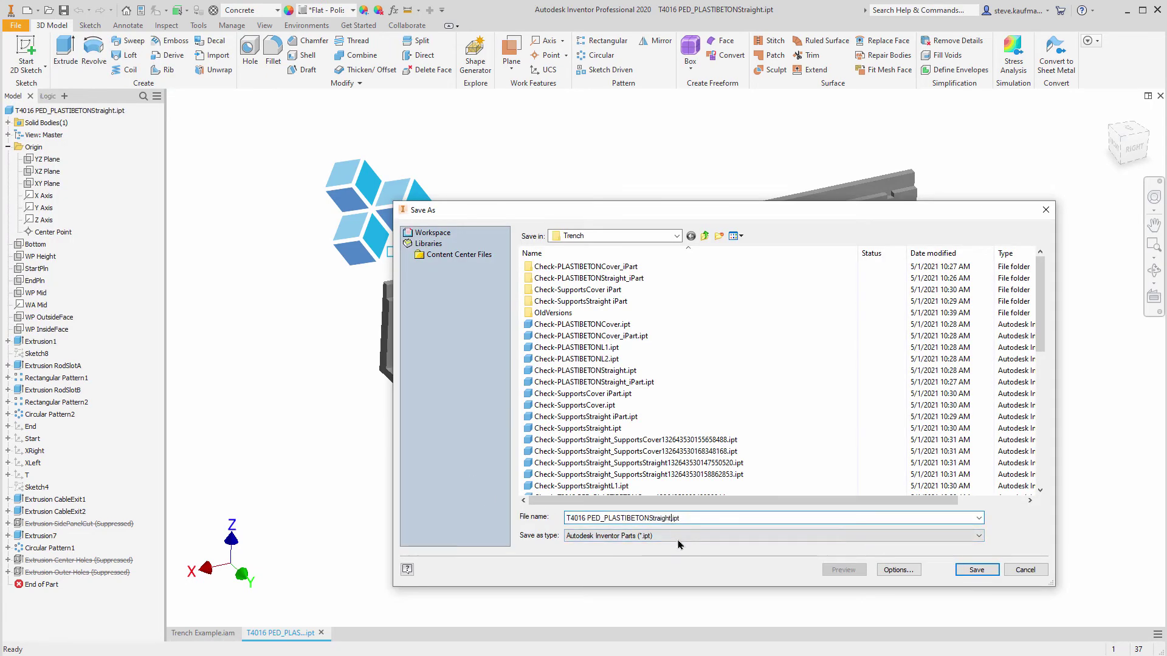
{"action": "key", "text": "shift+Tab"}
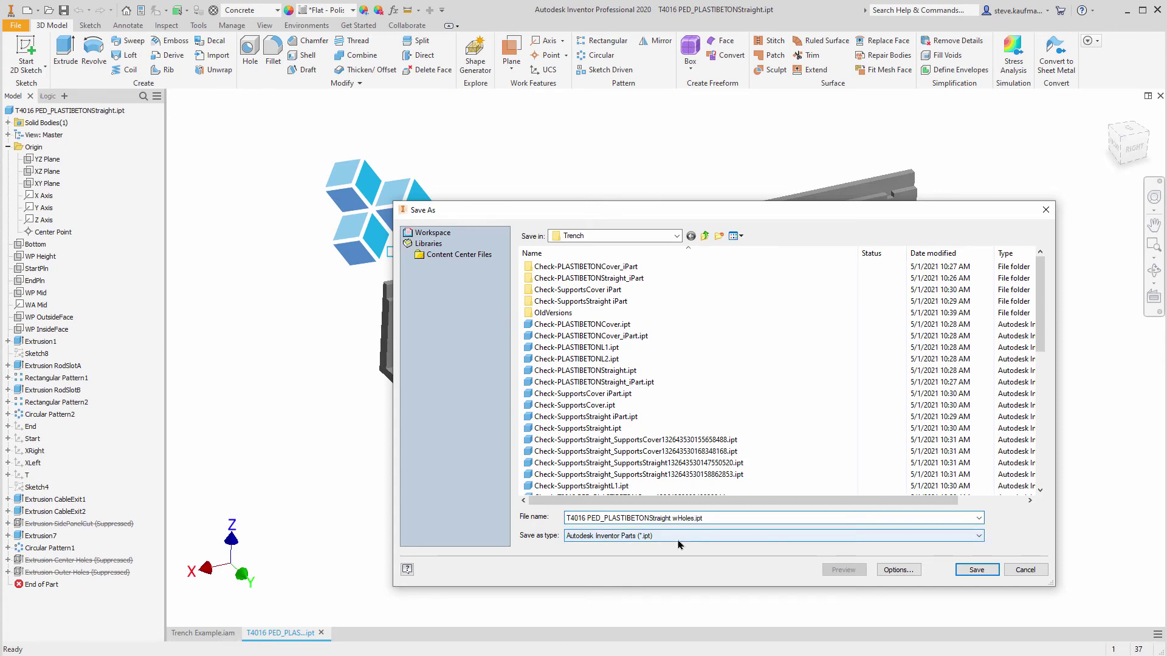
{"action": "left_click", "coordinate": [982, 569]}
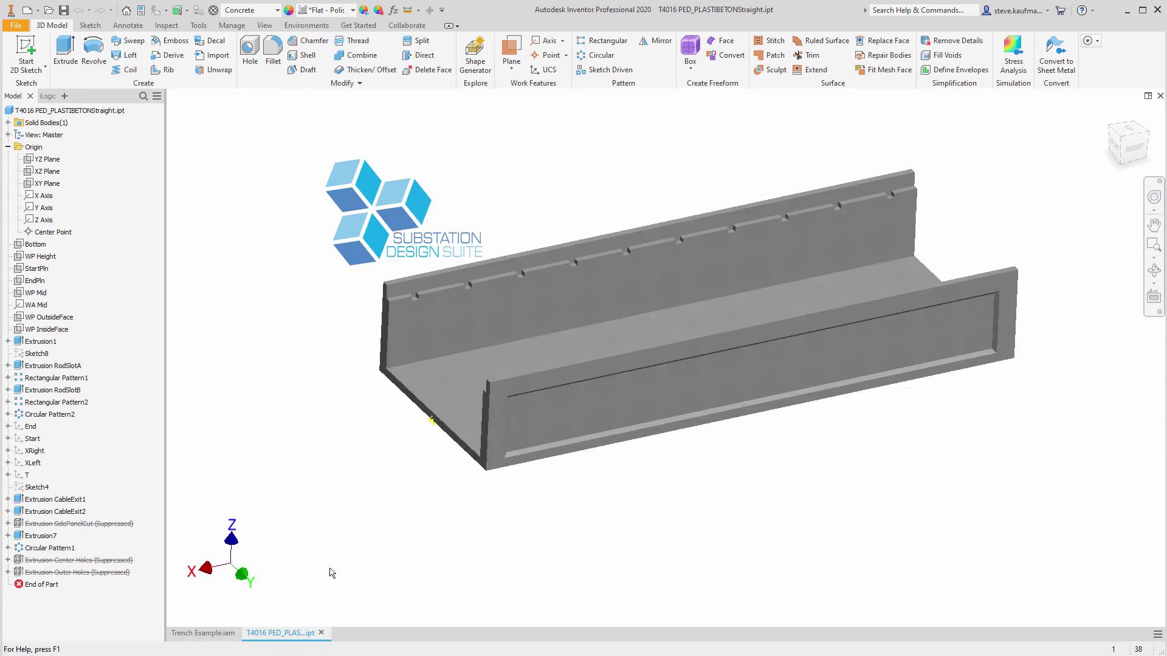
Step: Unsuppress the Extrusion Center Holes feature
{"action": "left_click", "coordinate": [123, 476]}
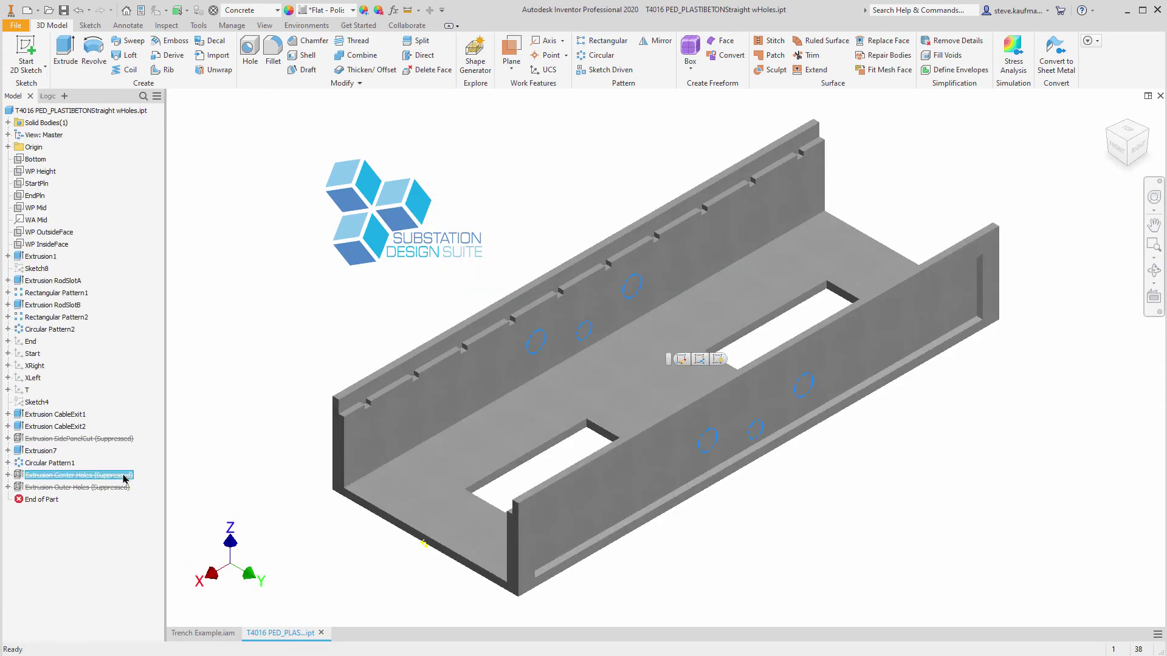
{"action": "right_click", "coordinate": [123, 478]}
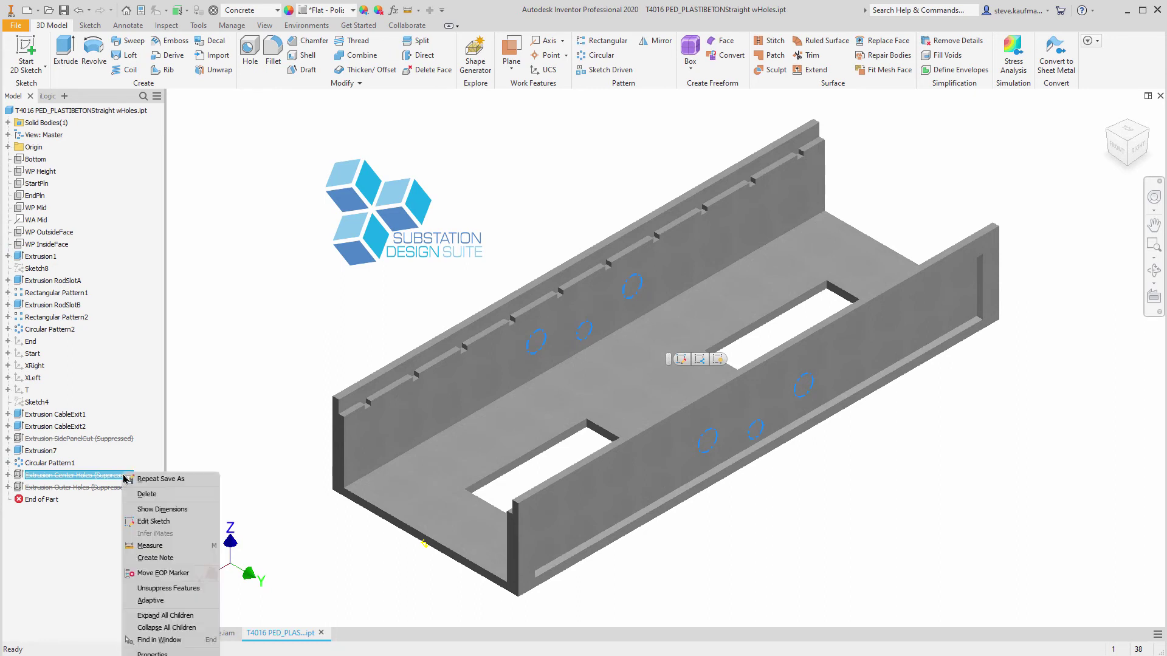
{"action": "left_click", "coordinate": [175, 588]}
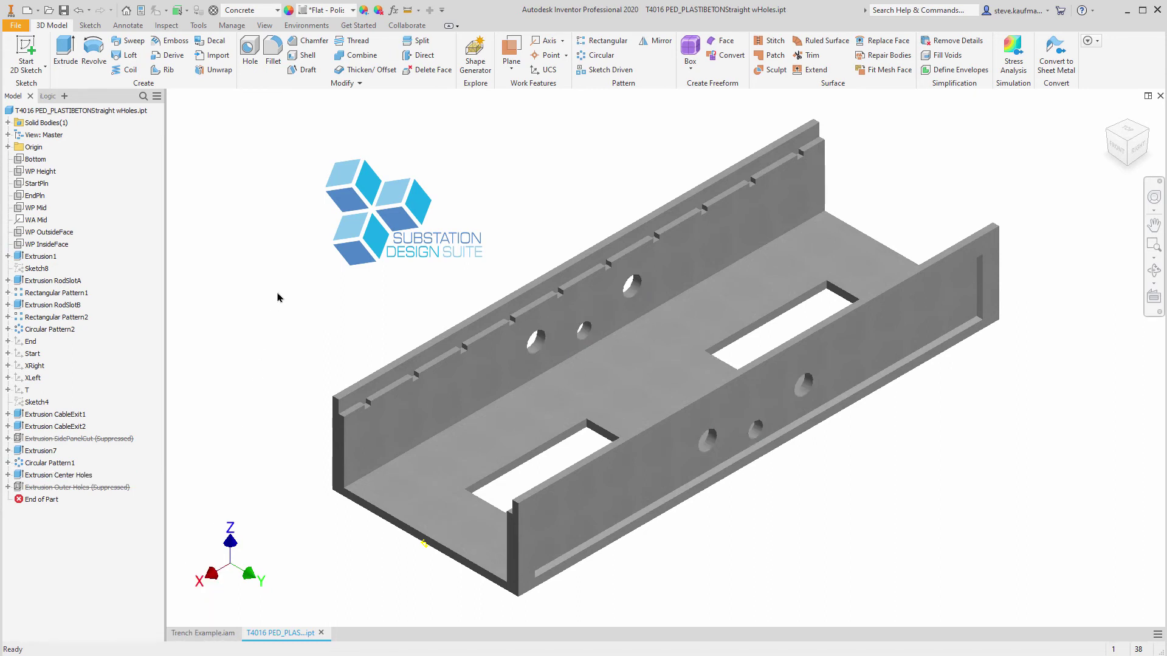
Step: Make the Center Holes extrusion one-sided so it cuts one wall, and save the part
{"action": "right_click", "coordinate": [85, 479]}
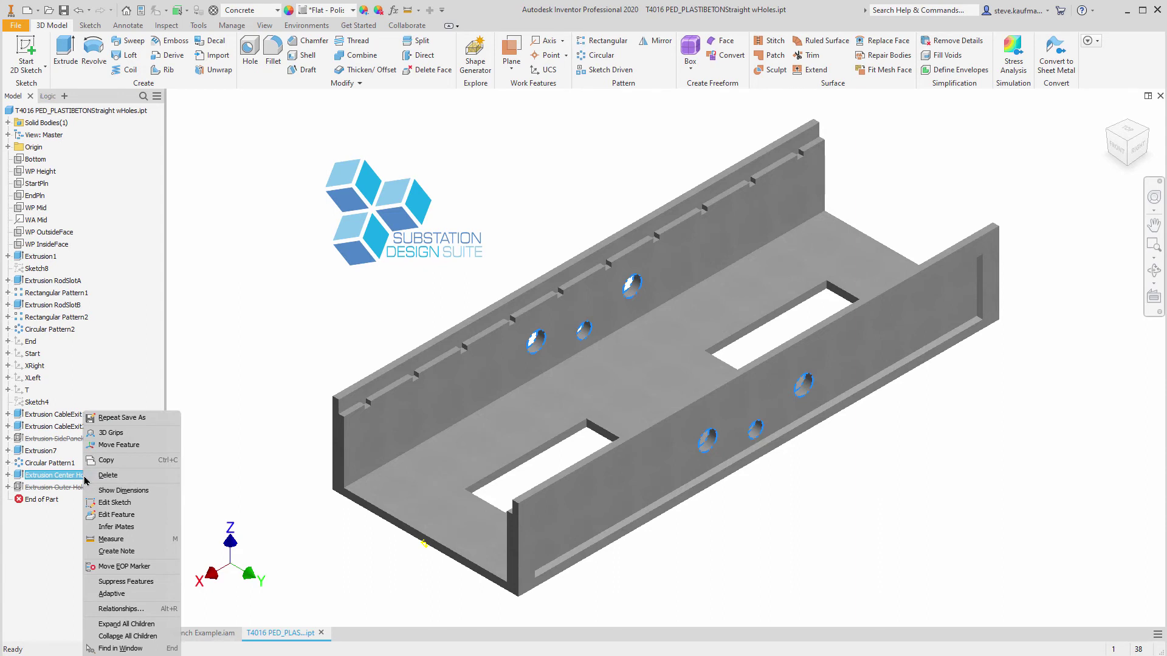
{"action": "left_click", "coordinate": [115, 515]}
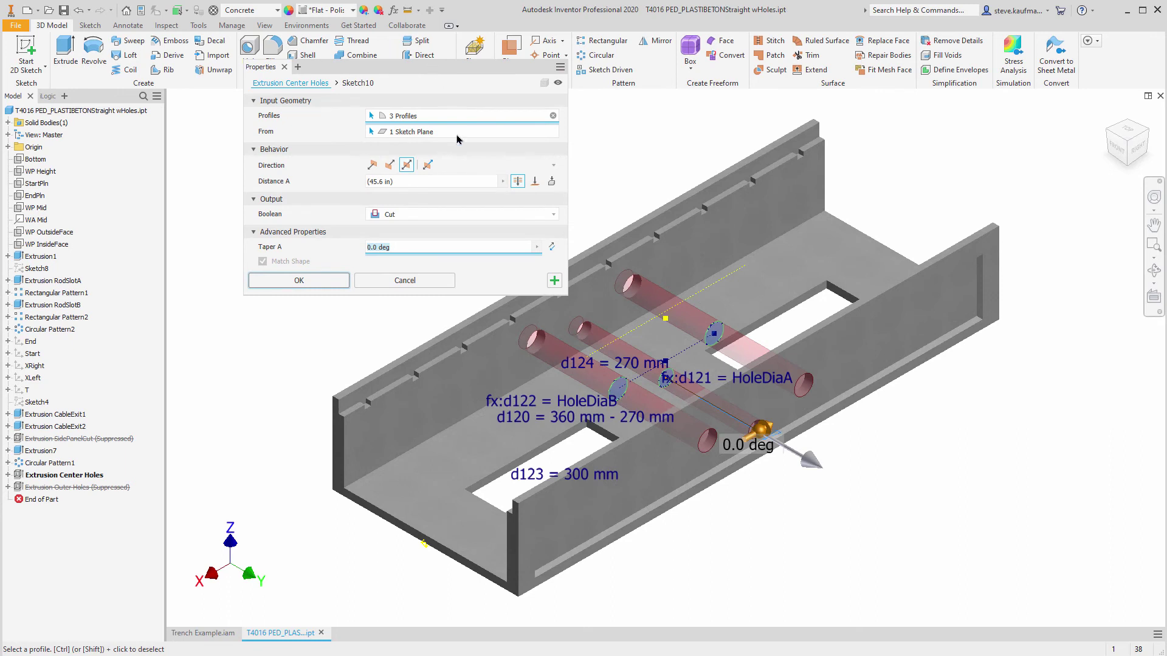
{"action": "left_click", "coordinate": [371, 165]}
{"action": "left_click", "coordinate": [407, 164]}
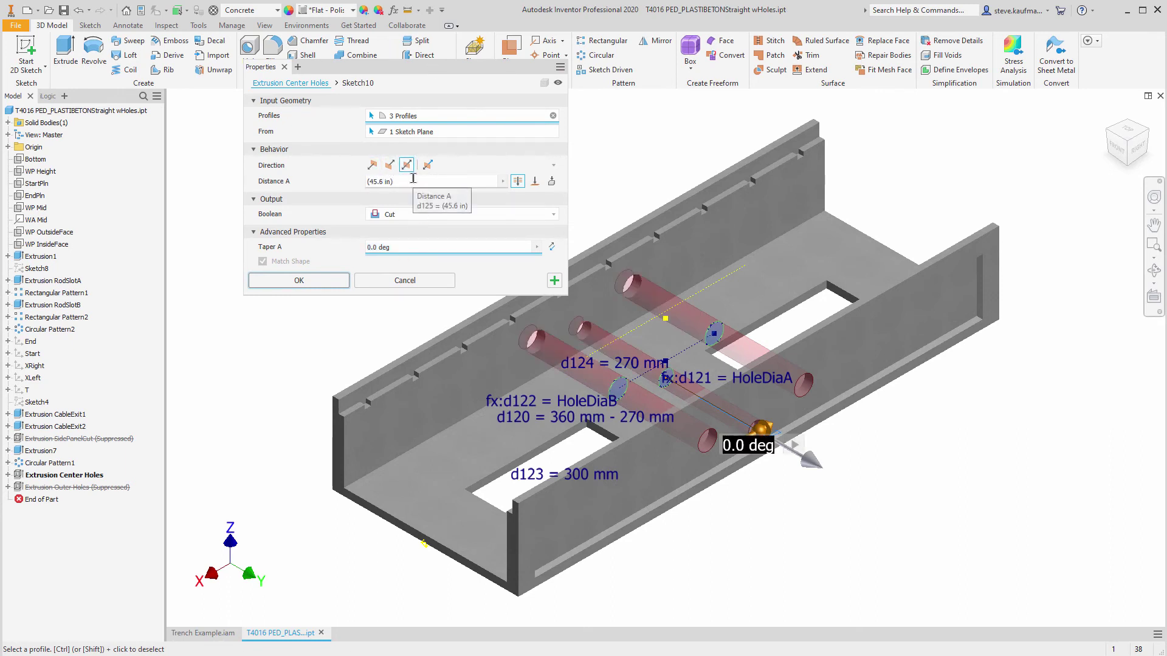
{"action": "left_click", "coordinate": [313, 281]}
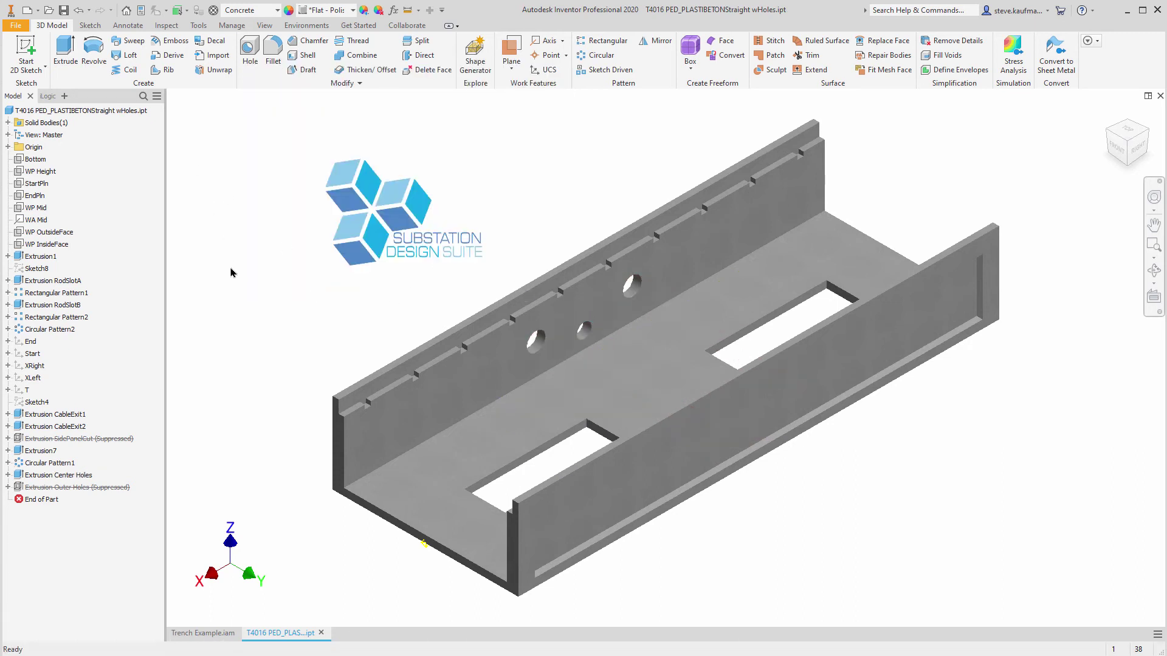
{"action": "left_click", "coordinate": [65, 11]}
Step: Close the part and replace one straight trench segment with T4016 PED_PLASTIBETONStraight wHoles.ipt
{"action": "left_click", "coordinate": [1159, 96]}
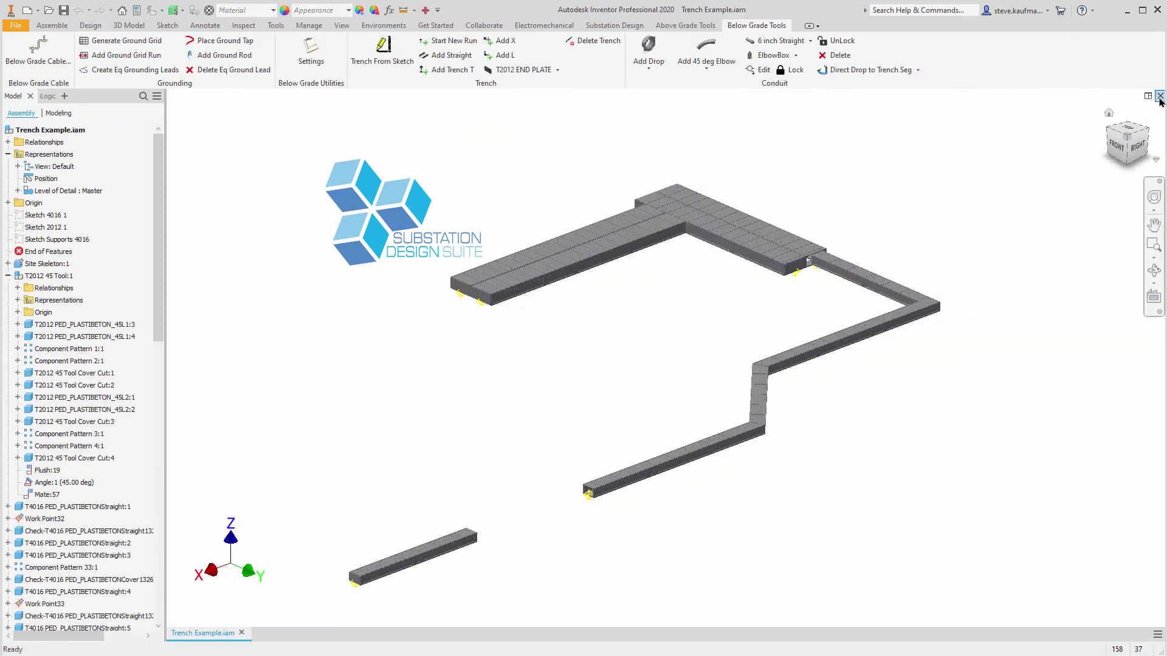
{"action": "left_click", "coordinate": [510, 297]}
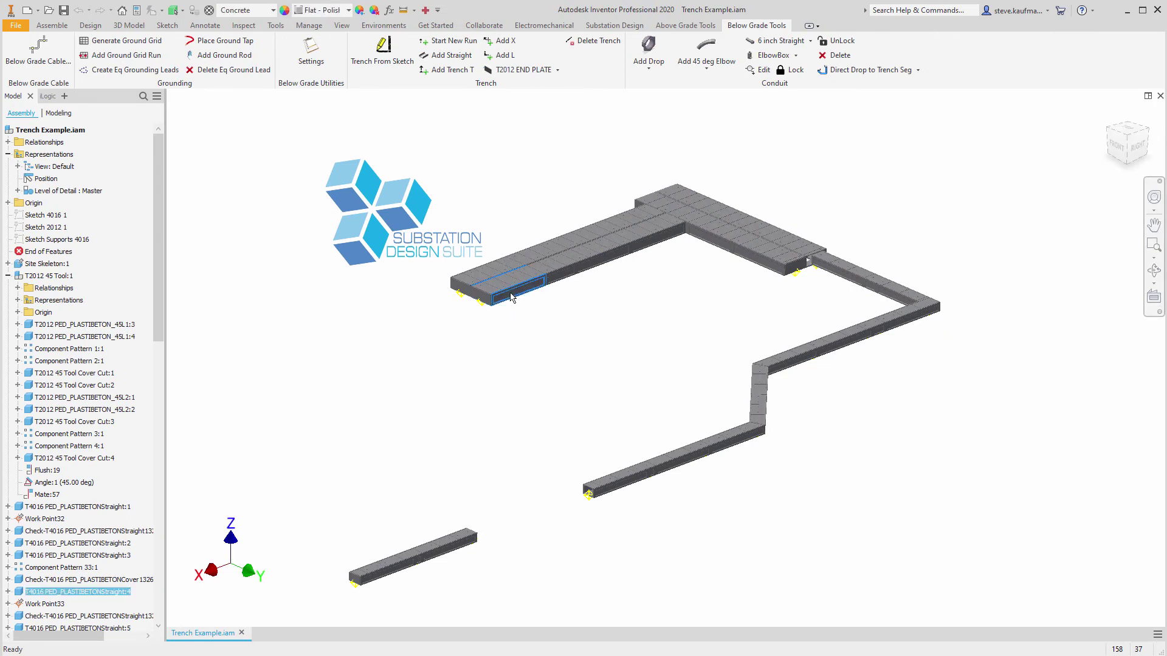
{"action": "right_click", "coordinate": [510, 296]}
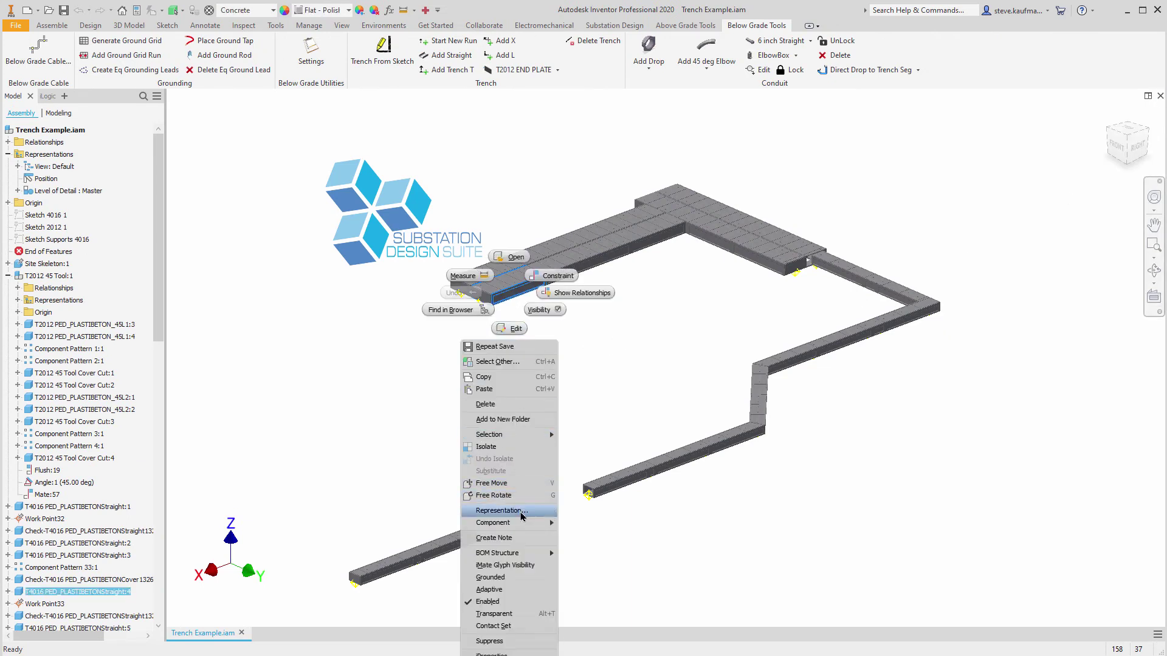
{"action": "mouse_move", "coordinate": [526, 524]}
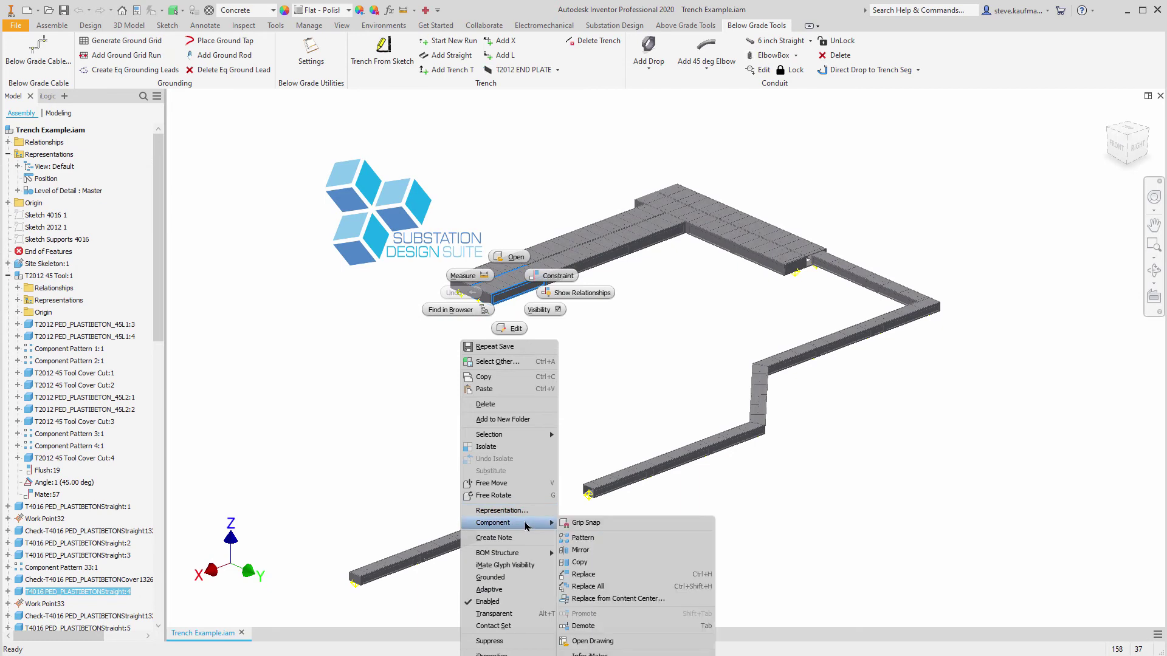
{"action": "left_click", "coordinate": [606, 575]}
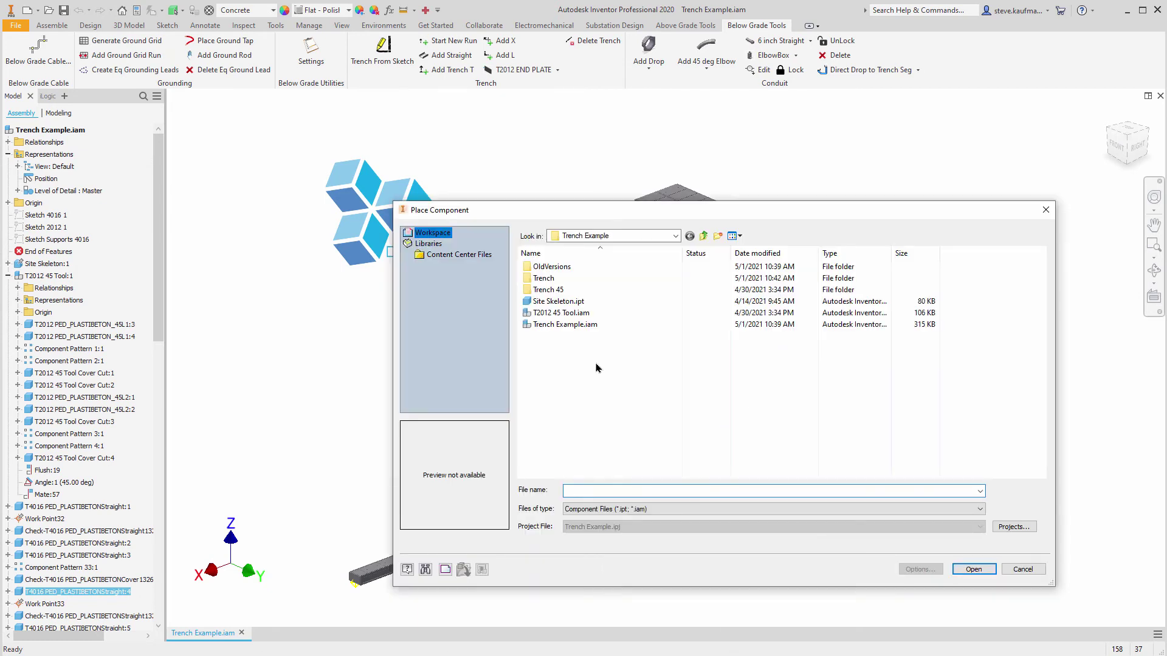
{"action": "double_click", "coordinate": [560, 278]}
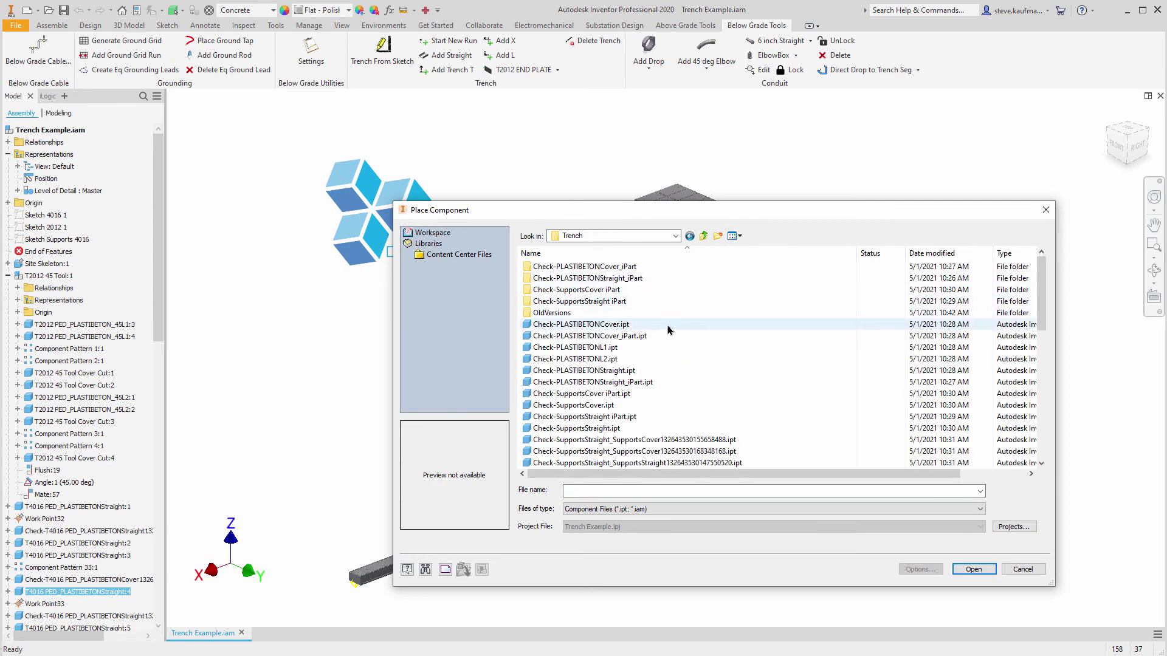
{"action": "left_click", "coordinate": [917, 252]}
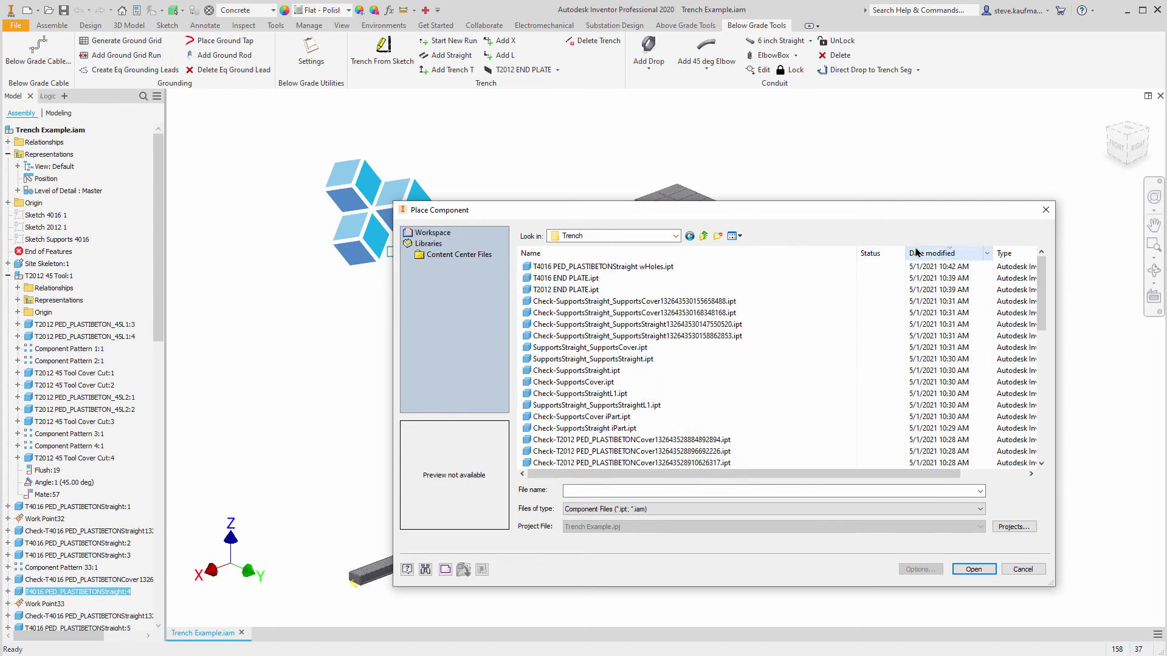
{"action": "left_click", "coordinate": [601, 267]}
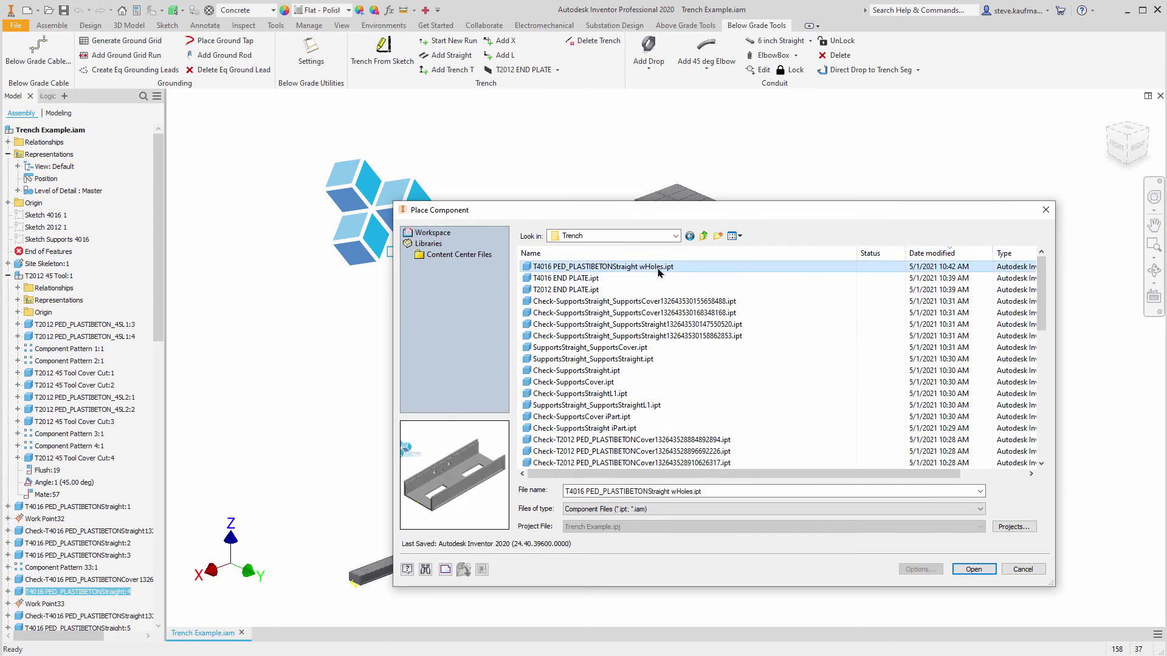
{"action": "left_click", "coordinate": [974, 569]}
{"action": "scroll", "coordinate": [499, 287], "scroll_direction": "down", "scroll_amount": 10}
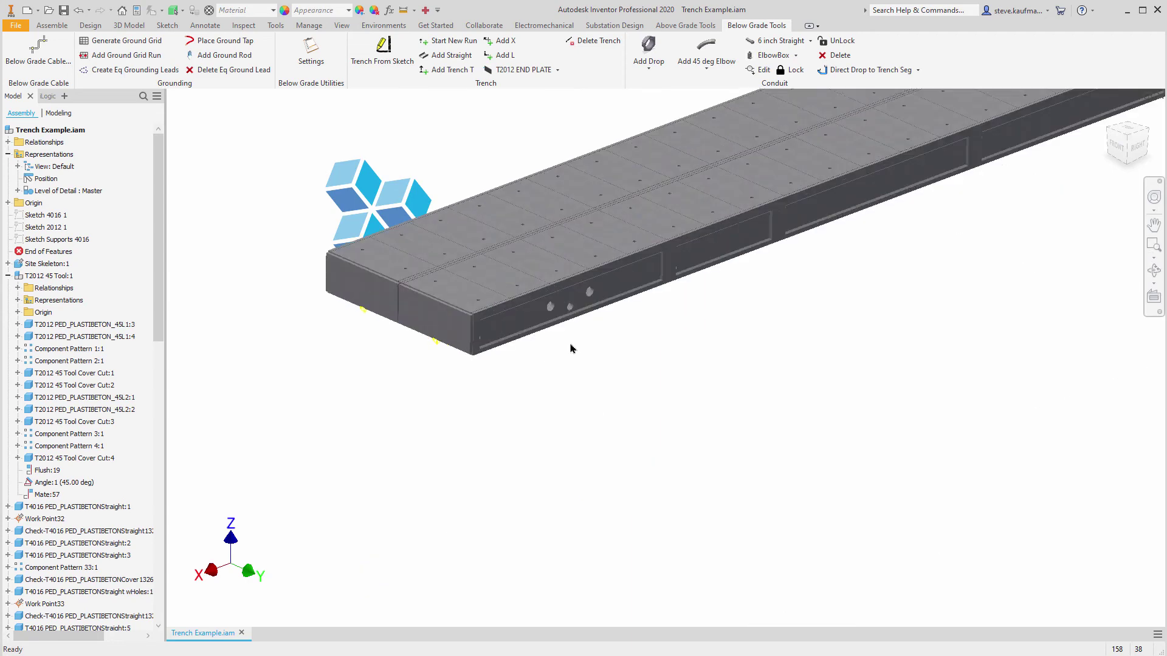
Step: Find T4016 END PLATE:1 in the browser, expand its mates, and show the end plate sizes
{"action": "left_click", "coordinate": [533, 322]}
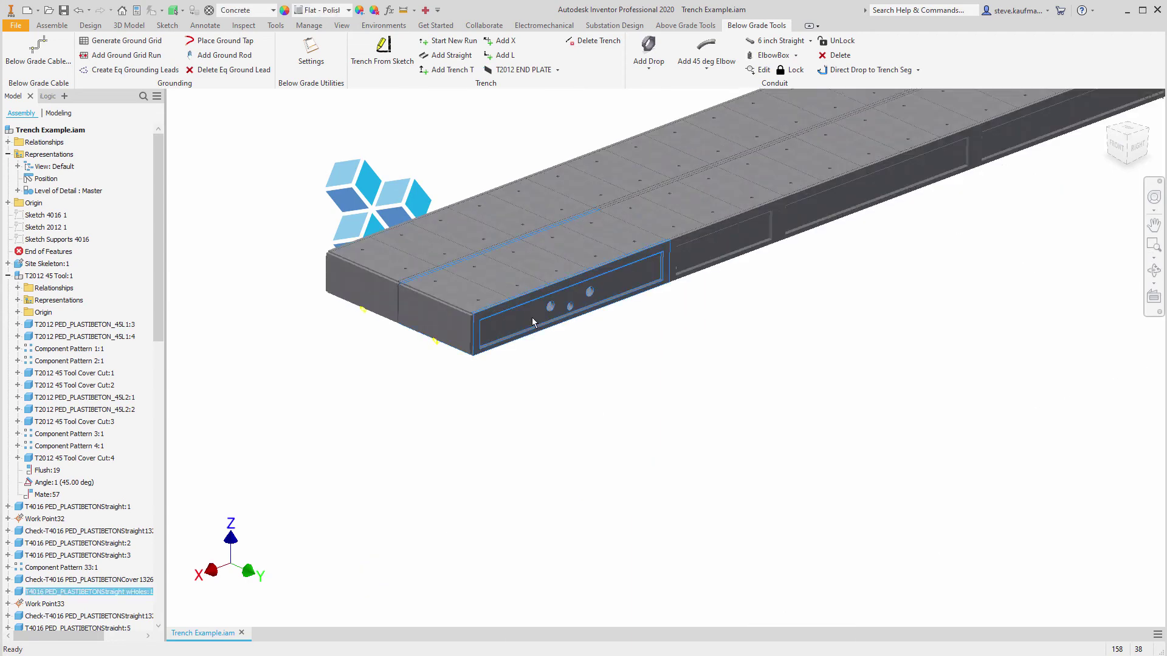
{"action": "key", "text": "Escape"}
{"action": "right_click", "coordinate": [439, 328]}
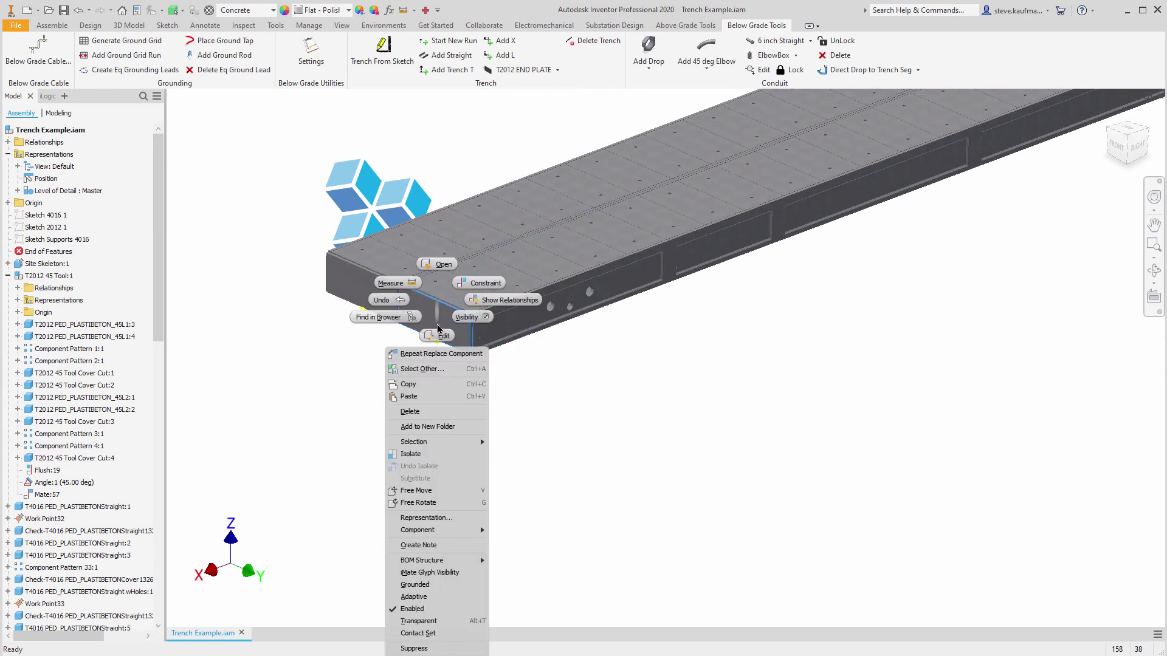
{"action": "left_click", "coordinate": [378, 317]}
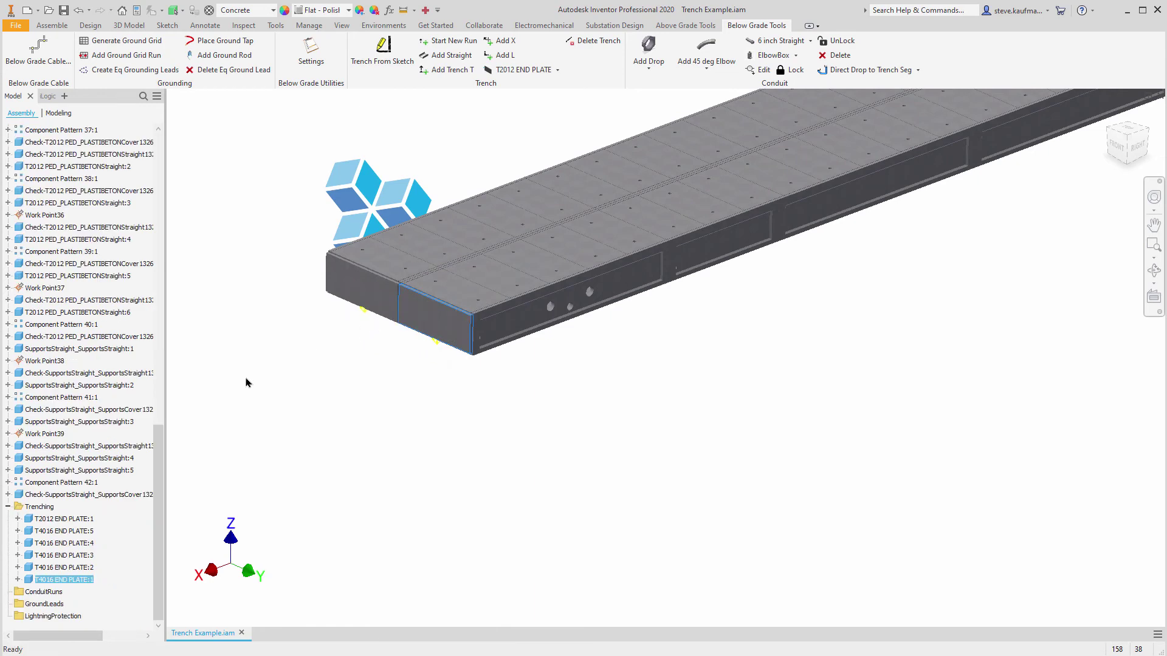
{"action": "left_click", "coordinate": [18, 579]}
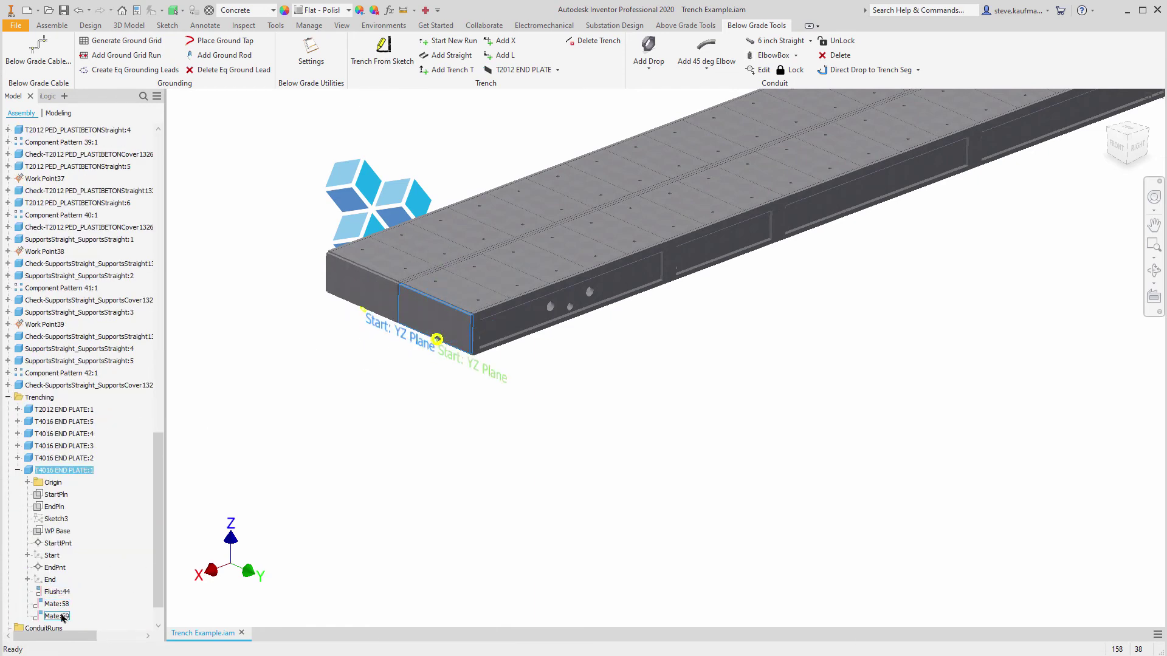
{"action": "left_click", "coordinate": [323, 523]}
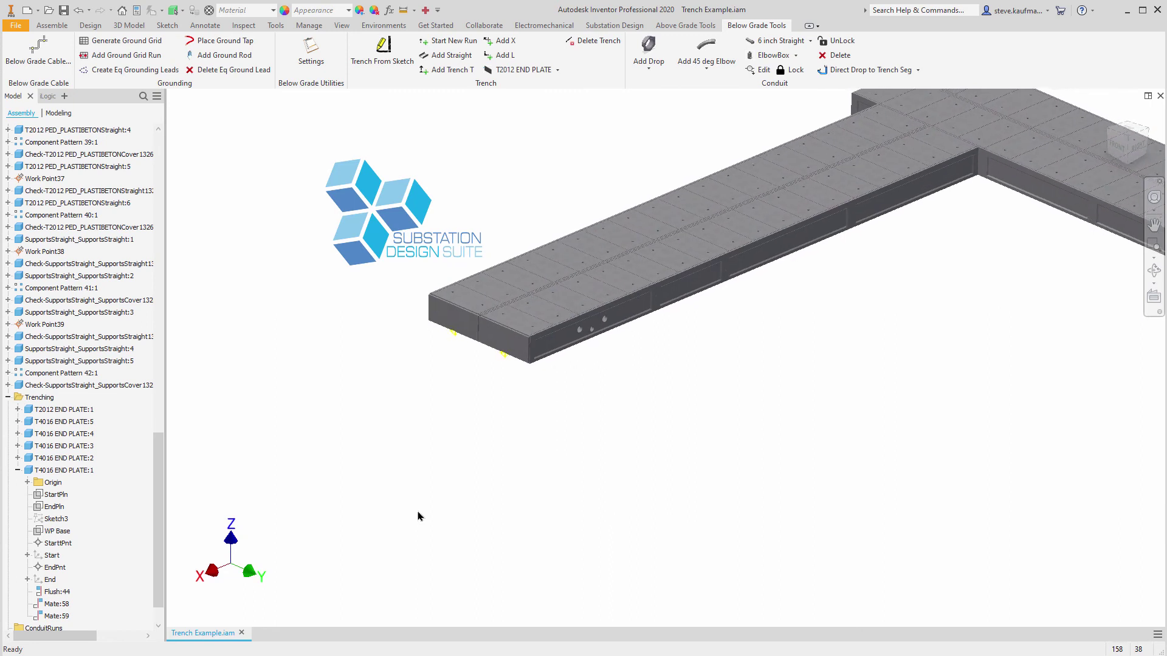
{"action": "left_click", "coordinate": [557, 69]}
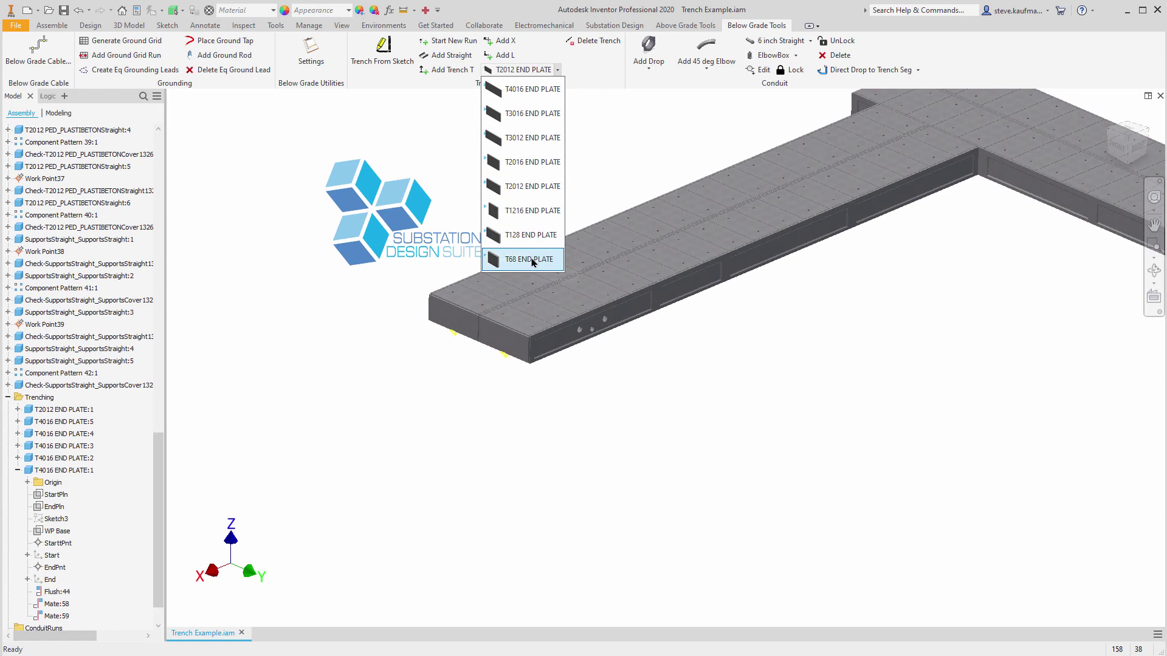
Step: Close the end plate size dropdown
{"action": "left_click", "coordinate": [608, 153]}
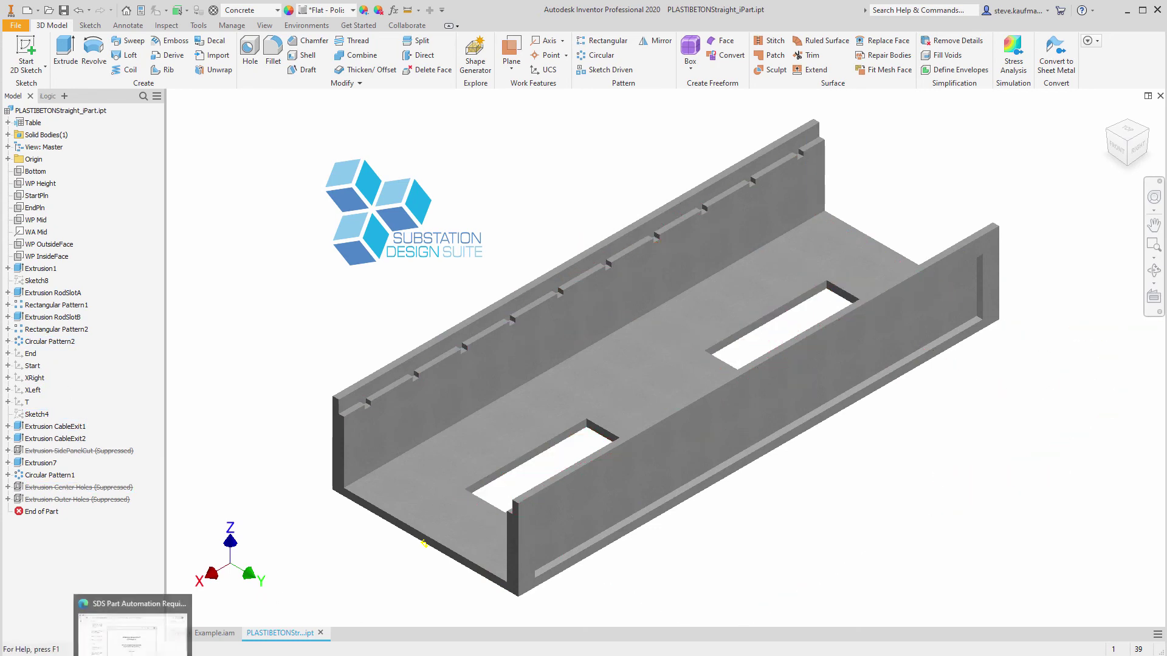
Step: Page the Part Automation Requirements PDF down to page 12, then close the browser
{"action": "left_click", "coordinate": [146, 629]}
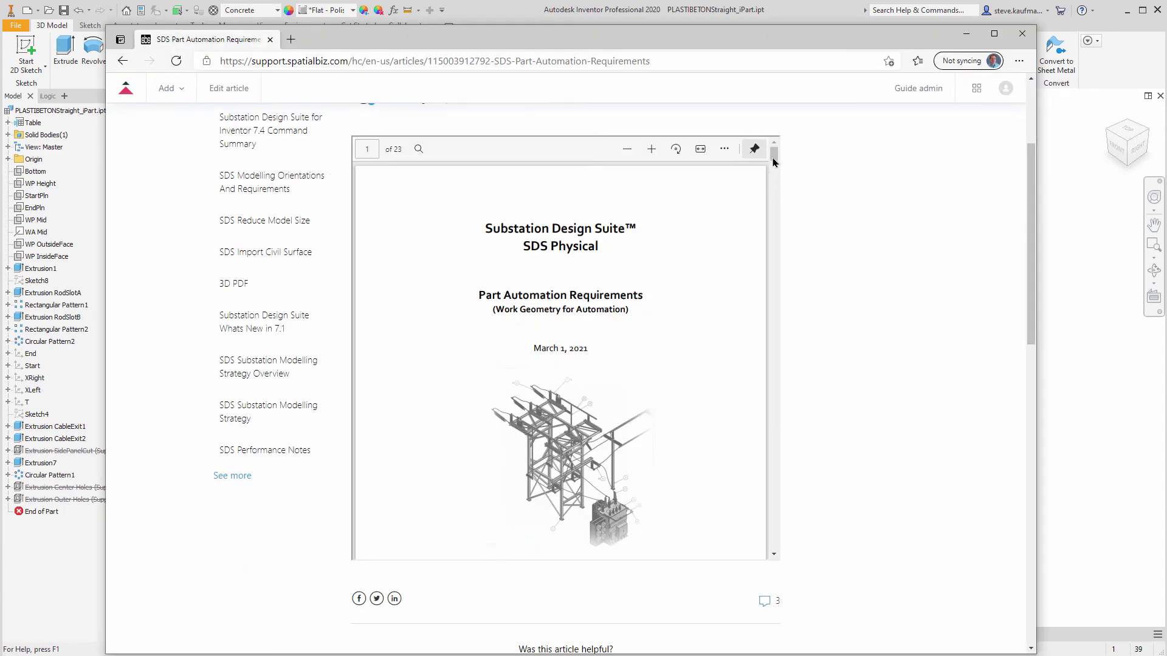
{"action": "left_click_drag", "start_coordinate": [774, 161], "coordinate": [767, 515]}
{"action": "left_click", "coordinate": [966, 33]}
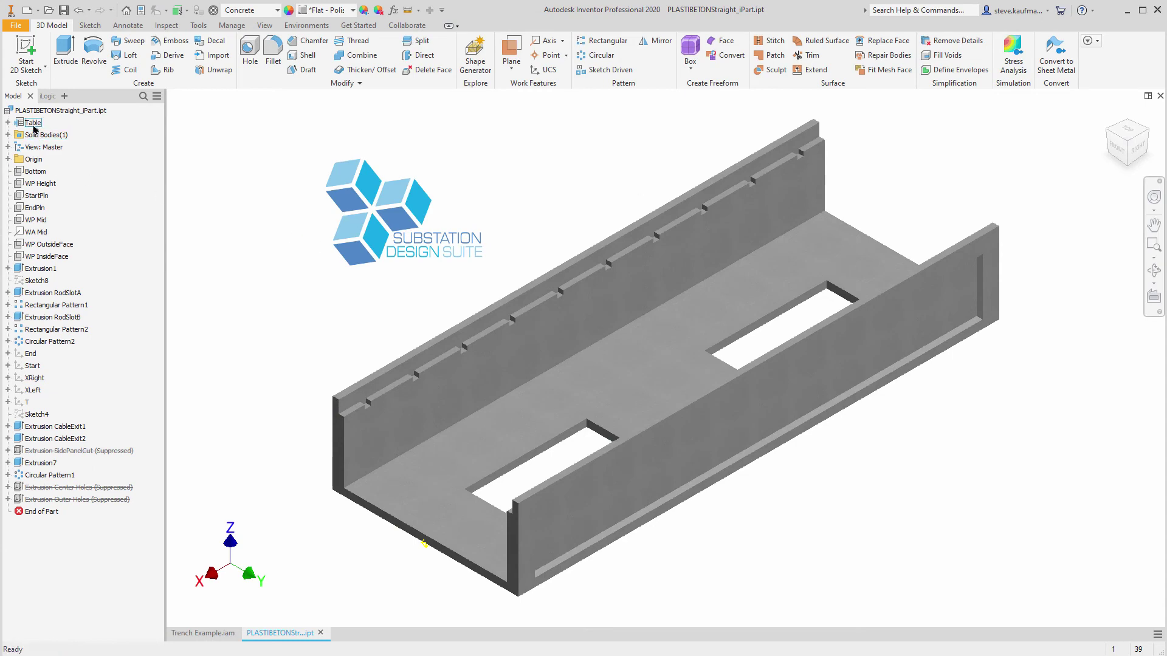
Step: Review the PLASTIBETONStraight_iPart table in iPart Author, cancel without changes, and close the part
{"action": "left_click", "coordinate": [33, 124]}
{"action": "right_click", "coordinate": [33, 129]}
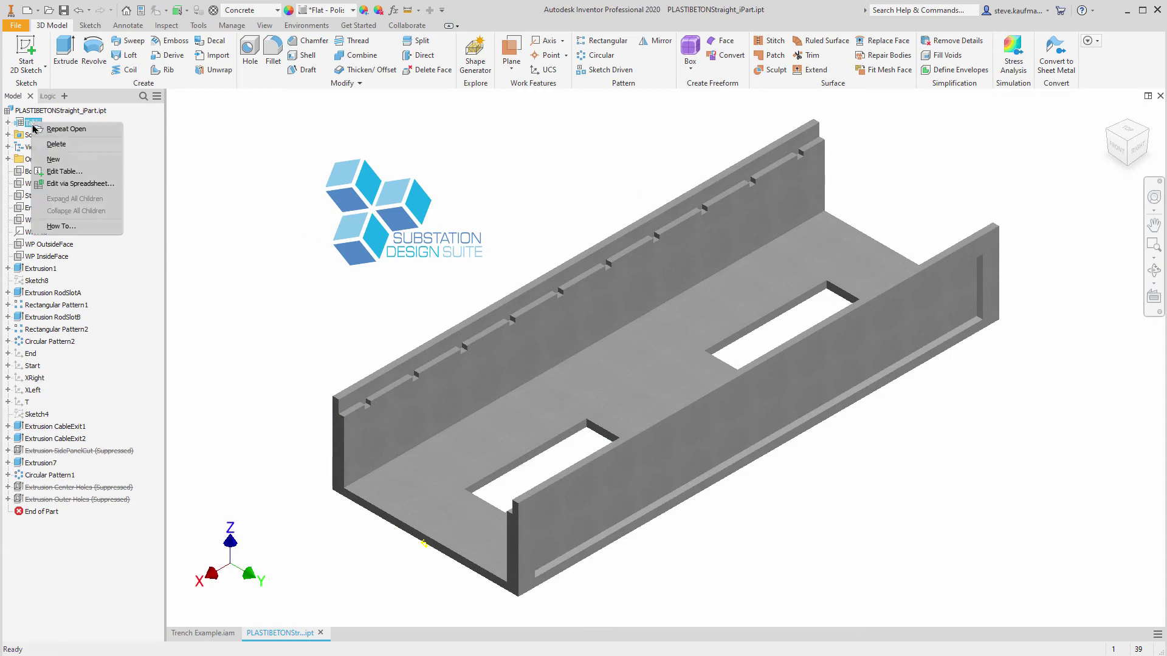
{"action": "left_click", "coordinate": [51, 174]}
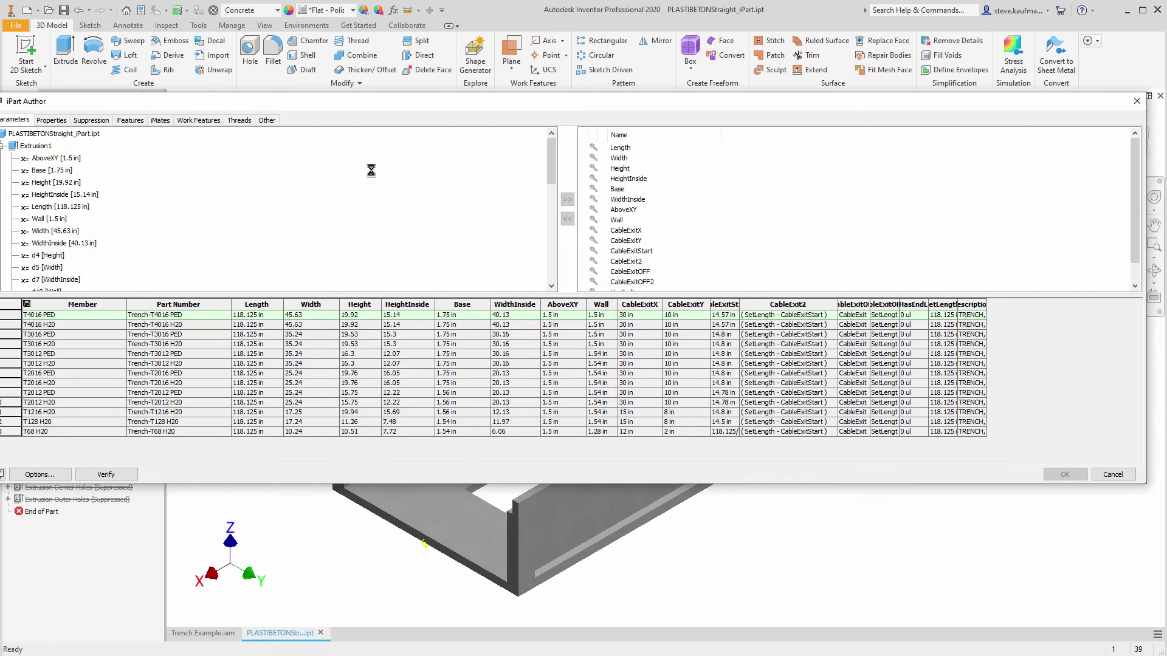
{"action": "left_click_drag", "start_coordinate": [418, 105], "coordinate": [467, 81]}
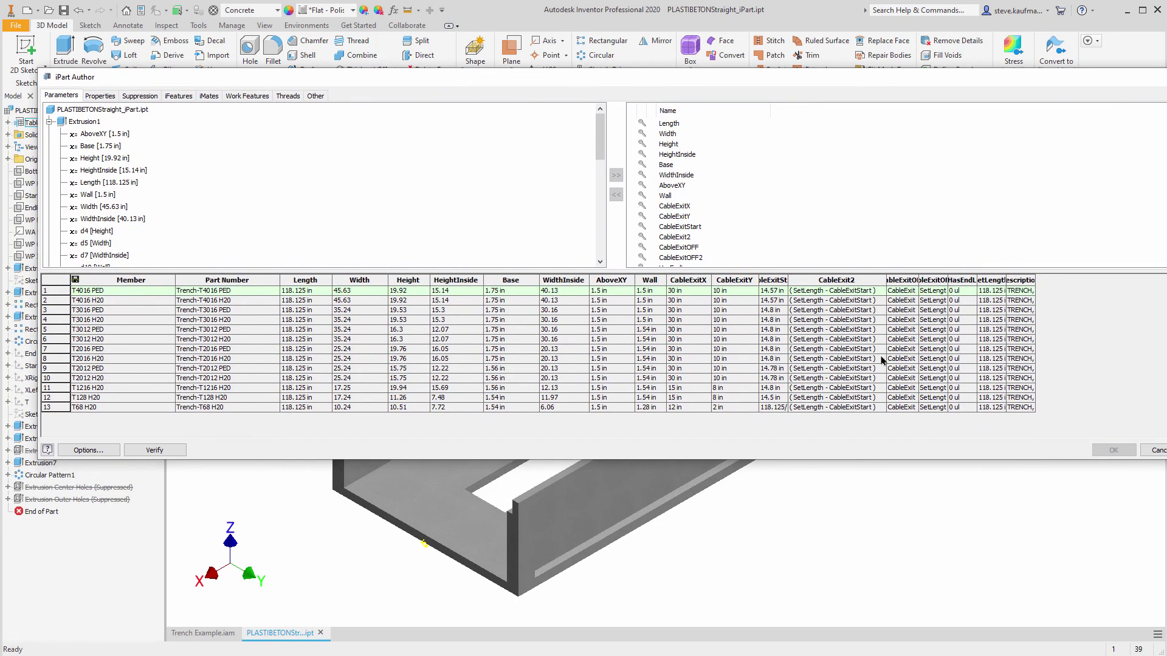
{"action": "left_click", "coordinate": [1154, 449]}
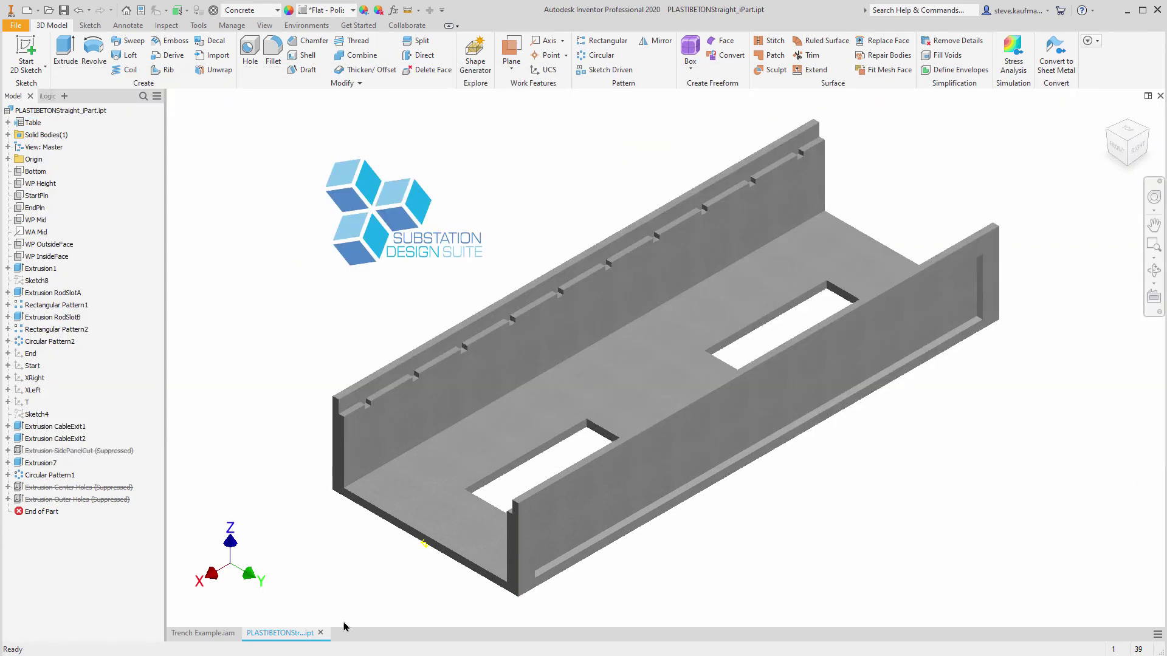
{"action": "left_click", "coordinate": [321, 633]}
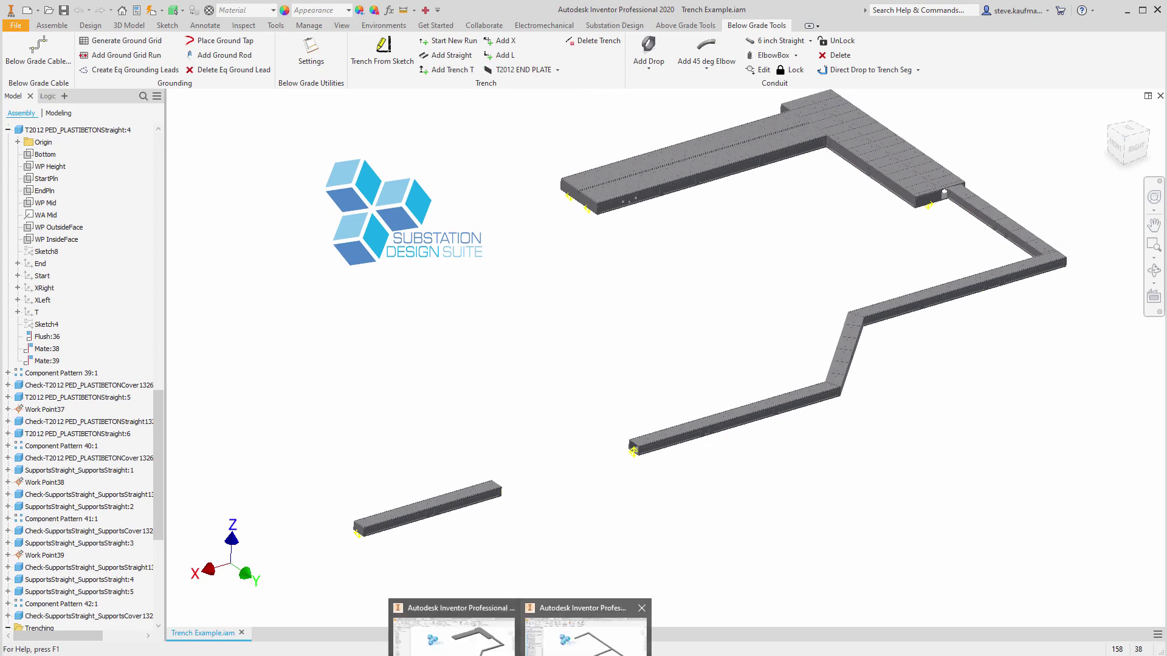
Step: Switch to the other open Inventor window from the taskbar
{"action": "left_click", "coordinate": [592, 626]}
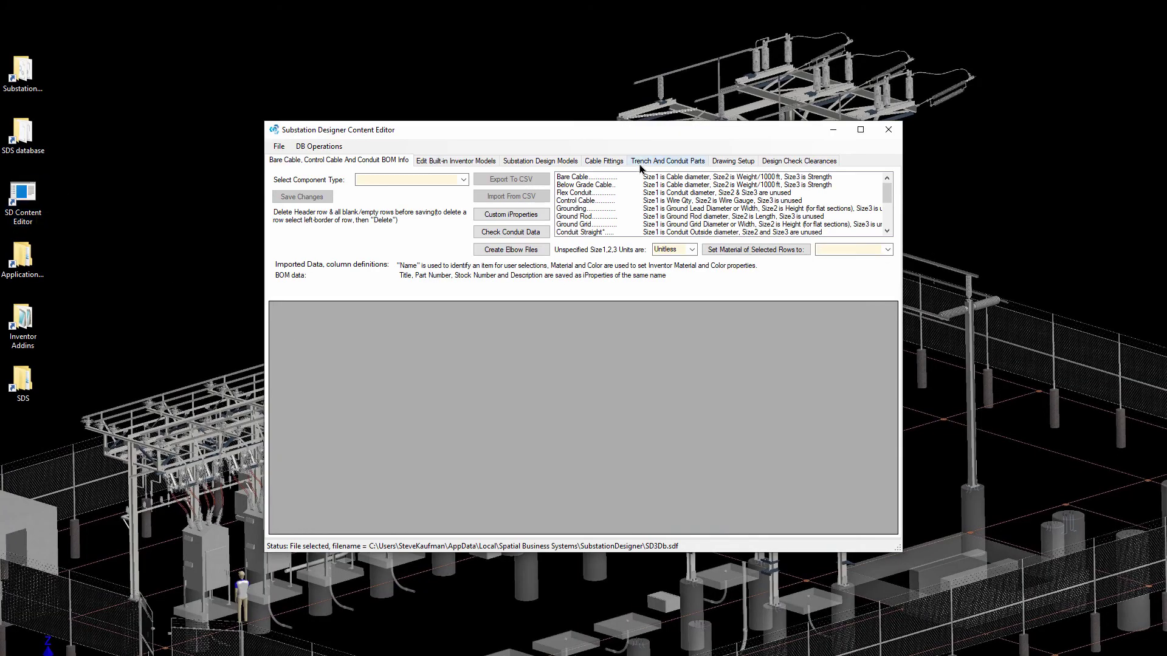
Step: Show the Trench And Conduit Parts settings and the built-in Inventor models list
{"action": "left_click", "coordinate": [641, 164]}
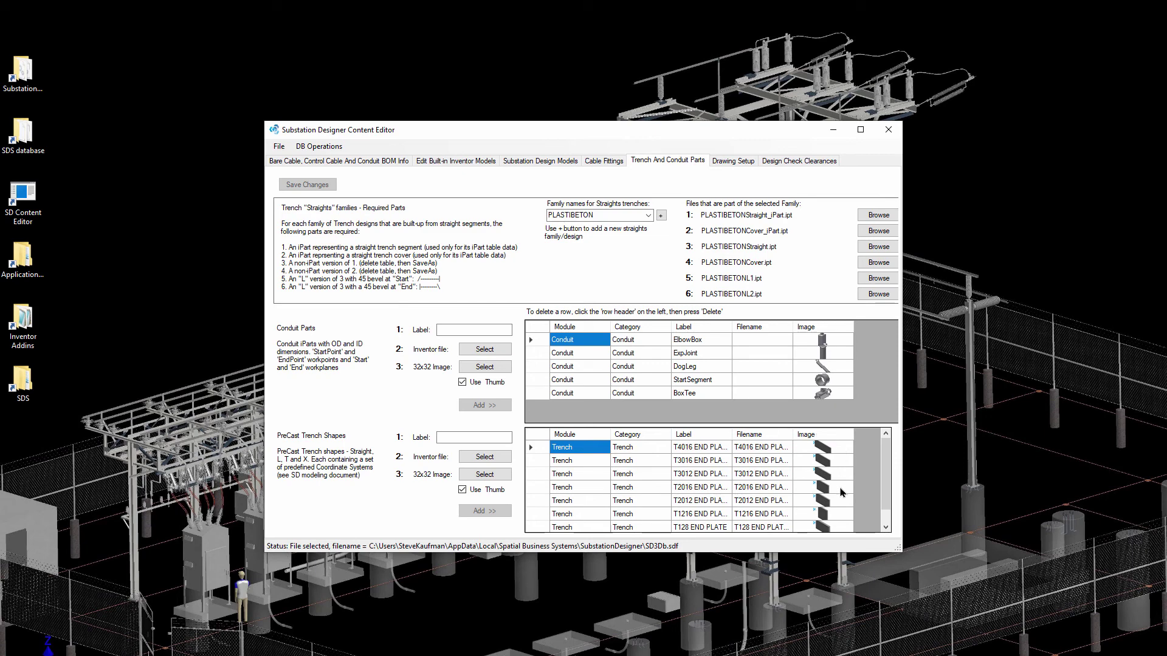
{"action": "left_click", "coordinate": [457, 162]}
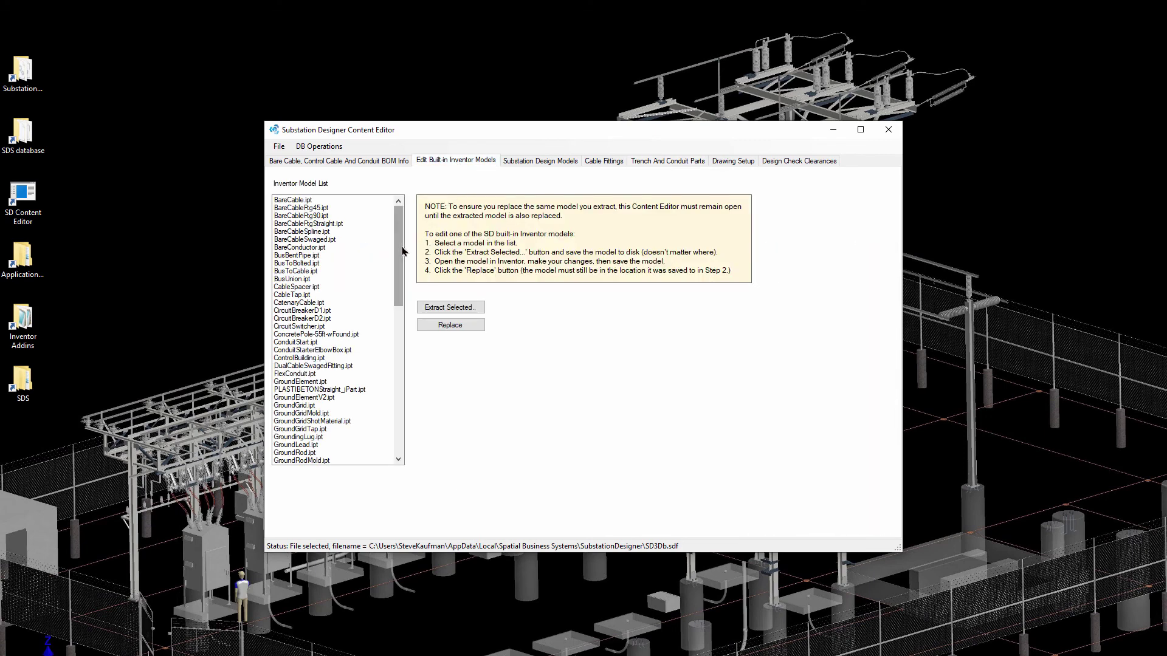
{"action": "left_click_drag", "start_coordinate": [396, 248], "coordinate": [398, 410]}
Step: Browse SDSTemplate (mm).ipt, PLASTIBETONL2.ipt, SupportsCover iPart.ipt and SupportsCover.ipt, then return to Inventor
{"action": "left_click", "coordinate": [309, 375]}
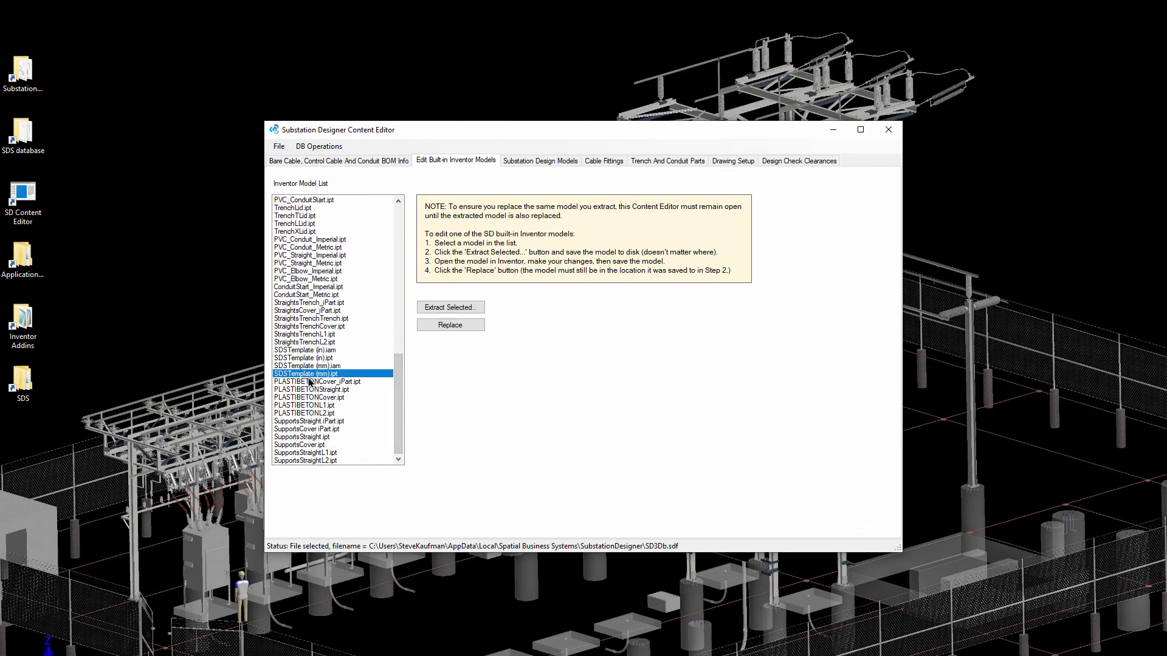
{"action": "left_click", "coordinate": [315, 397]}
{"action": "left_click", "coordinate": [308, 413]}
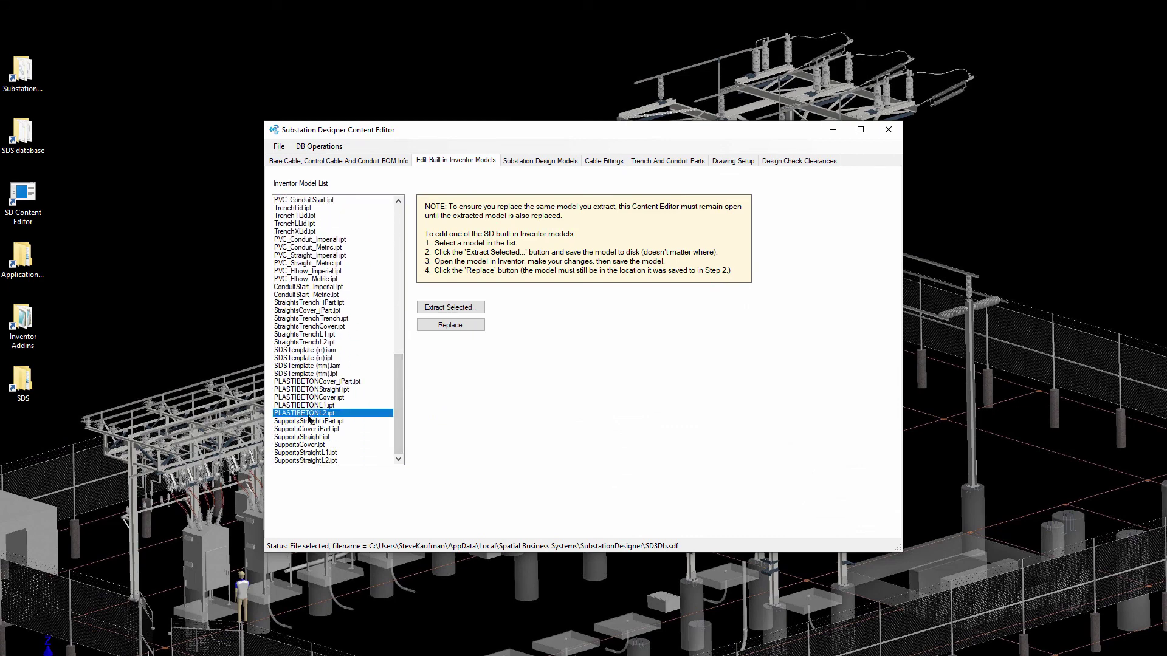
{"action": "left_click", "coordinate": [306, 429]}
{"action": "left_click", "coordinate": [299, 445]}
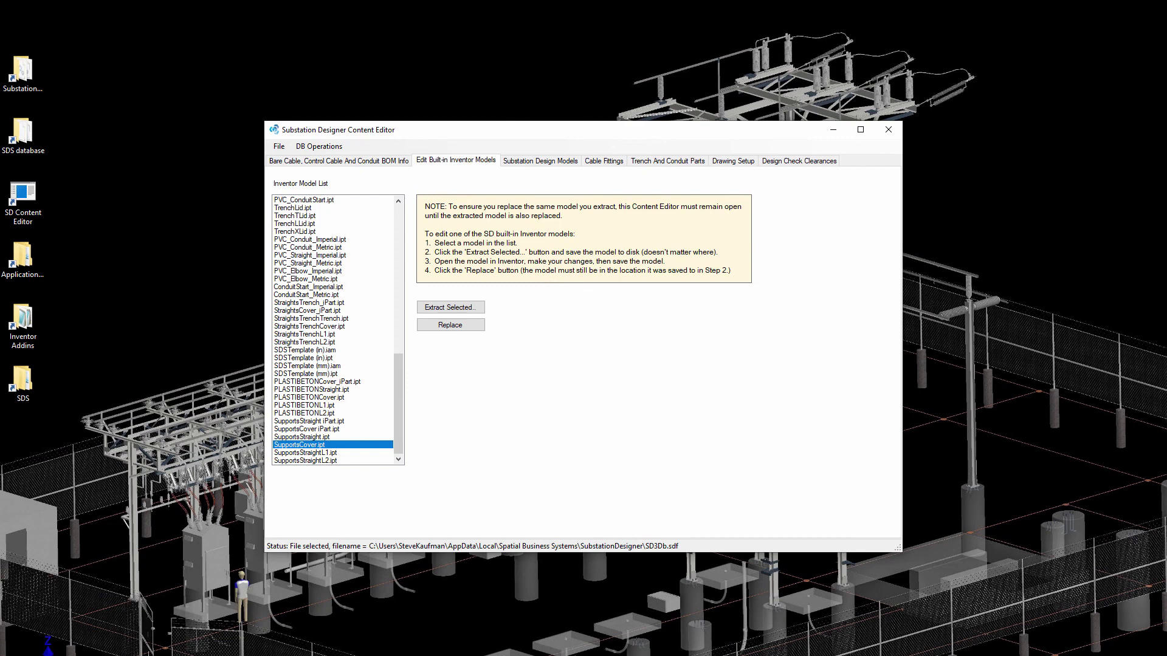
{"action": "left_click", "coordinate": [480, 653]}
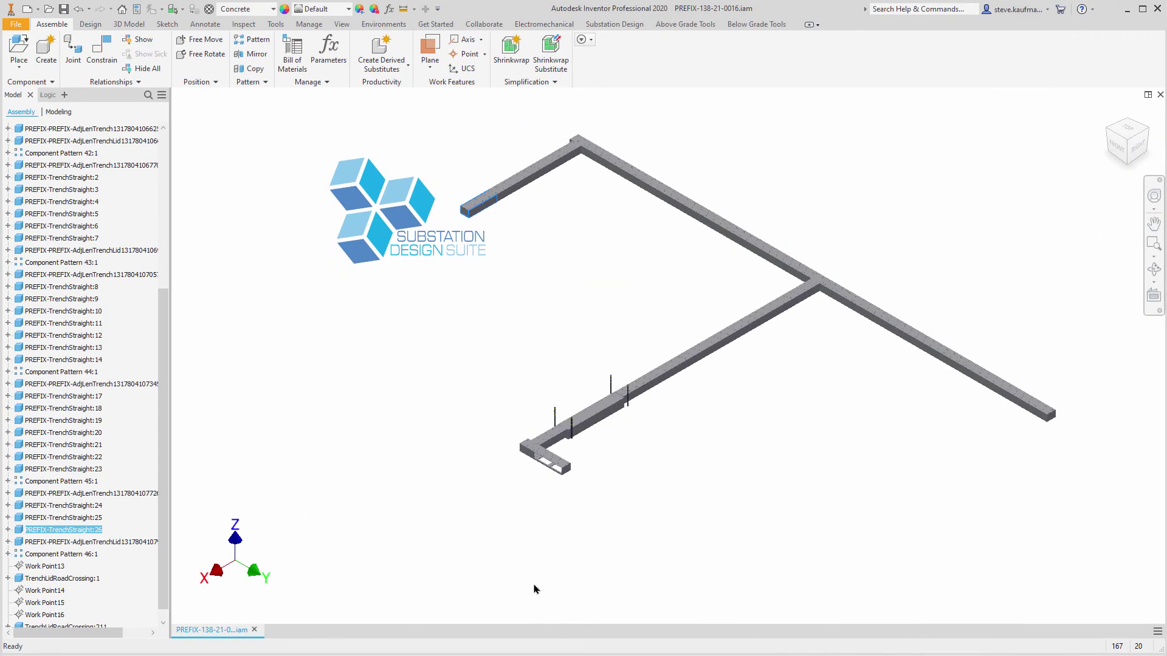
Step: Zoom into the PREFIX-138-21-0016 assembly and open a PREFIX-TrenchStraight segment as its own part
{"action": "left_click", "coordinate": [659, 496]}
{"action": "scroll", "coordinate": [659, 480], "scroll_direction": "down", "scroll_amount": 5}
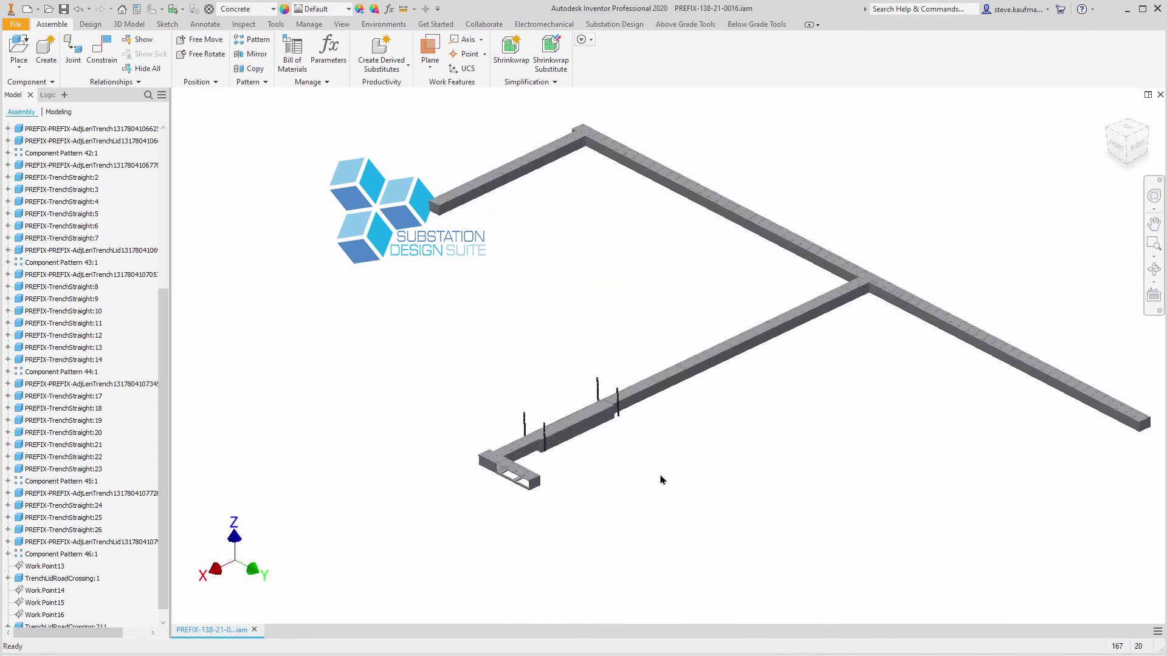
{"action": "scroll", "coordinate": [661, 479], "scroll_direction": "down", "scroll_amount": 8}
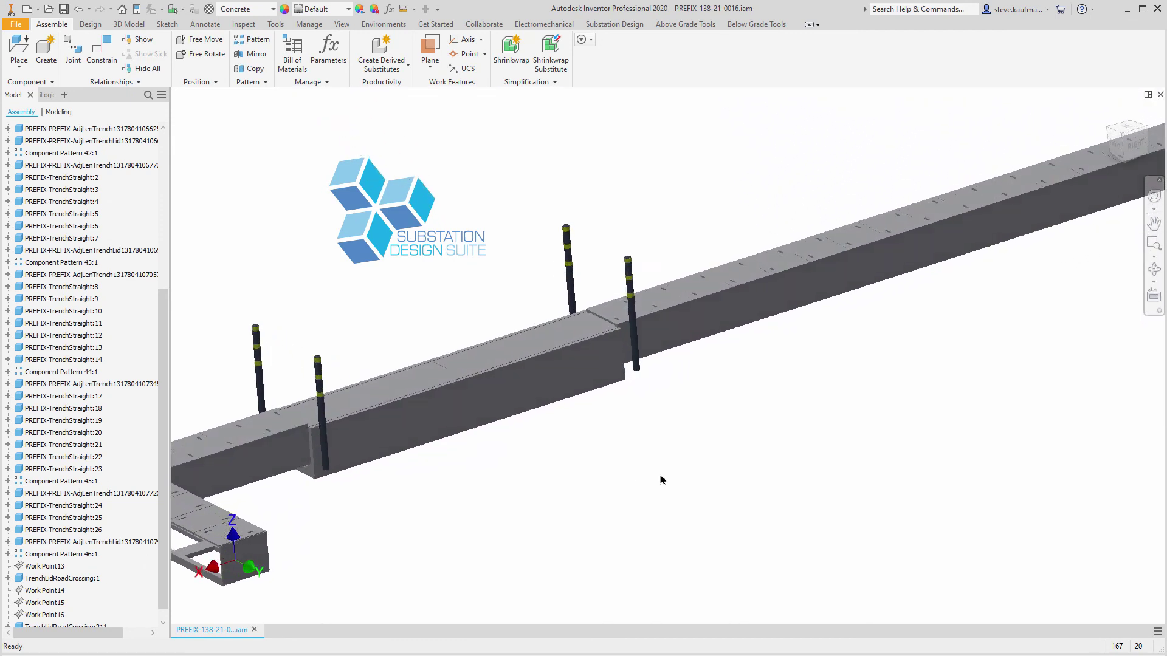
{"action": "scroll", "coordinate": [717, 425], "scroll_direction": "down", "scroll_amount": 2}
{"action": "left_click", "coordinate": [750, 350]}
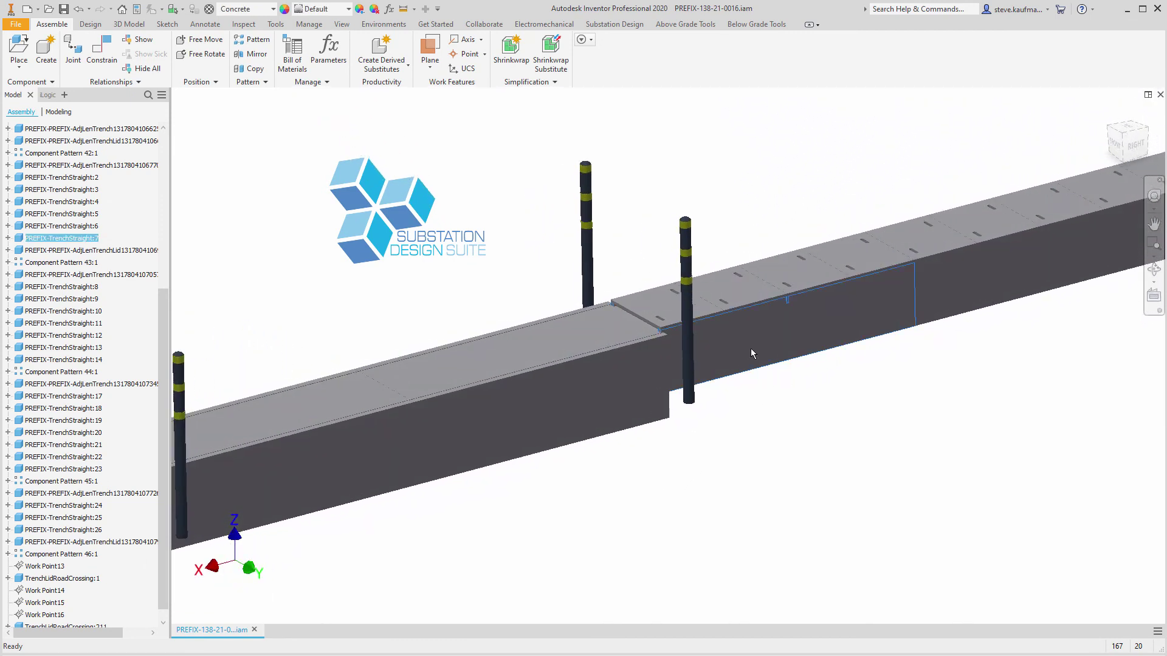
{"action": "left_click", "coordinate": [591, 402]}
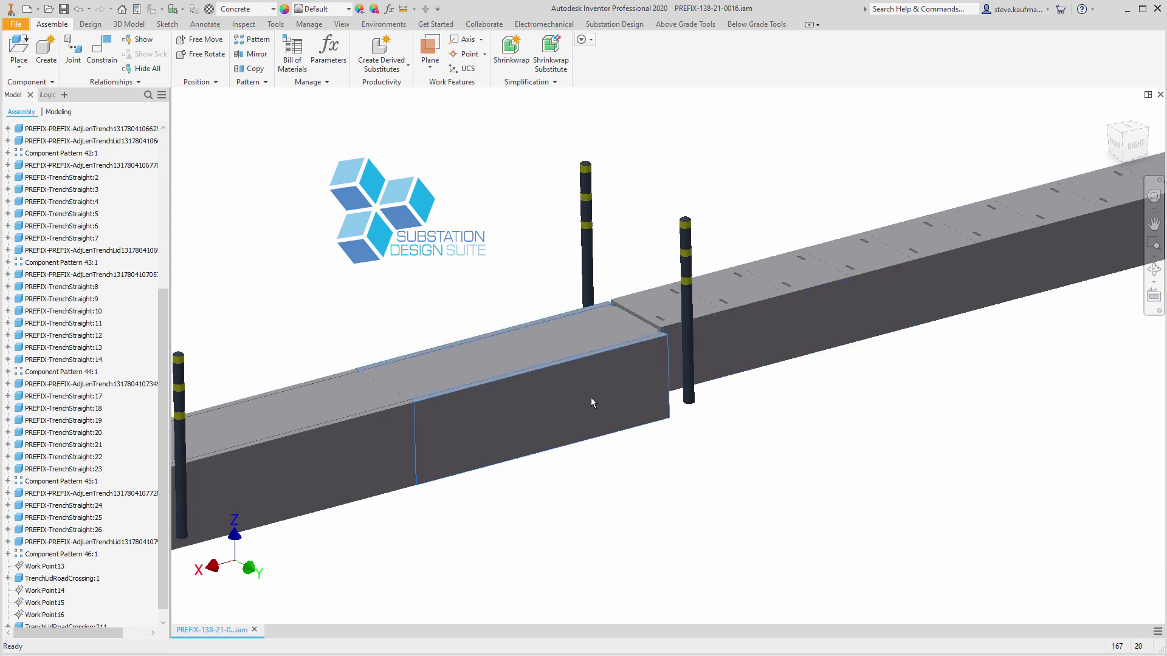
{"action": "left_click", "coordinate": [752, 338]}
{"action": "right_click", "coordinate": [752, 338]}
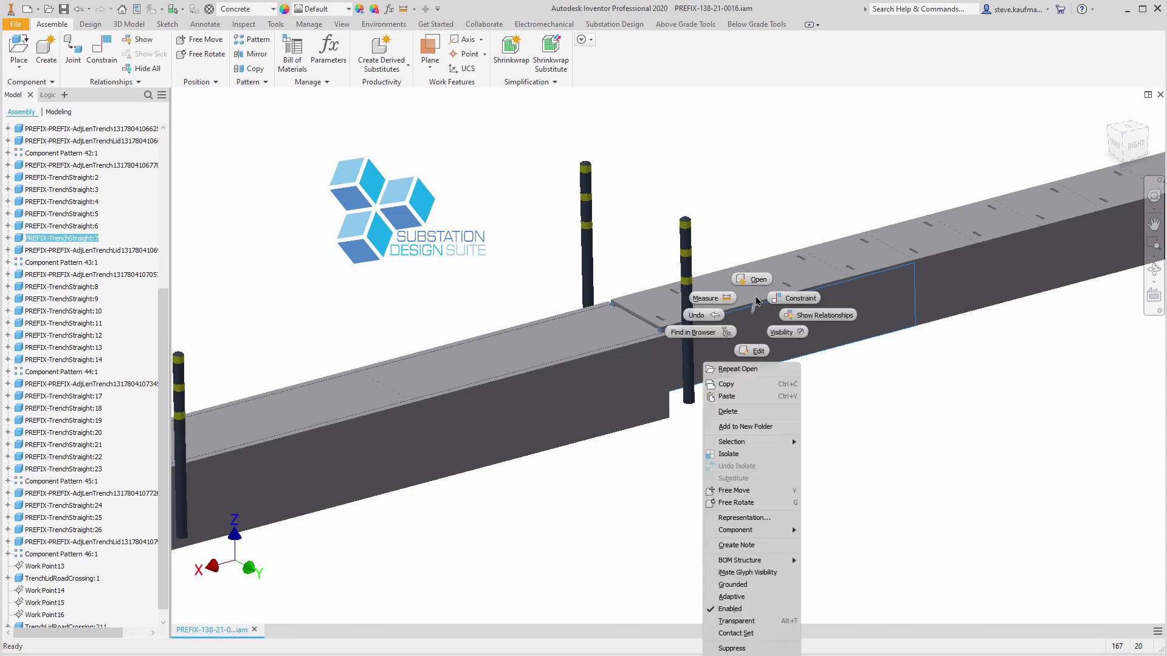
{"action": "left_click", "coordinate": [758, 280]}
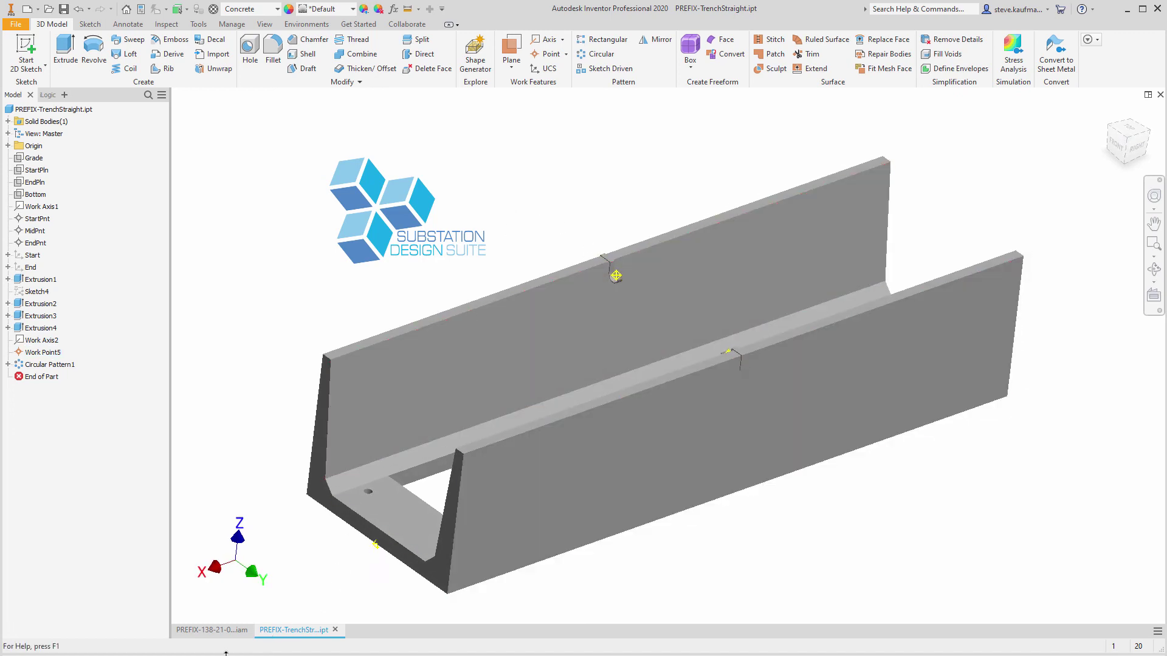
Step: Locate a trench lid in the browser, expanding Component Pattern 43:1 and Element:1
{"action": "left_click", "coordinate": [223, 631]}
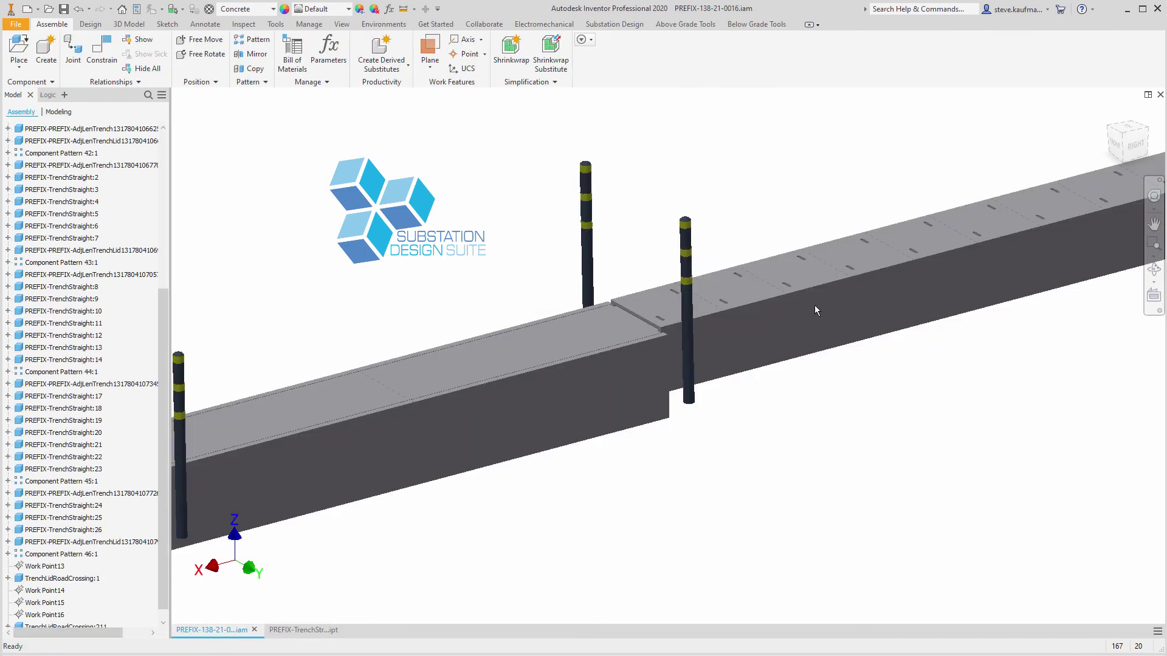
{"action": "left_click", "coordinate": [808, 277]}
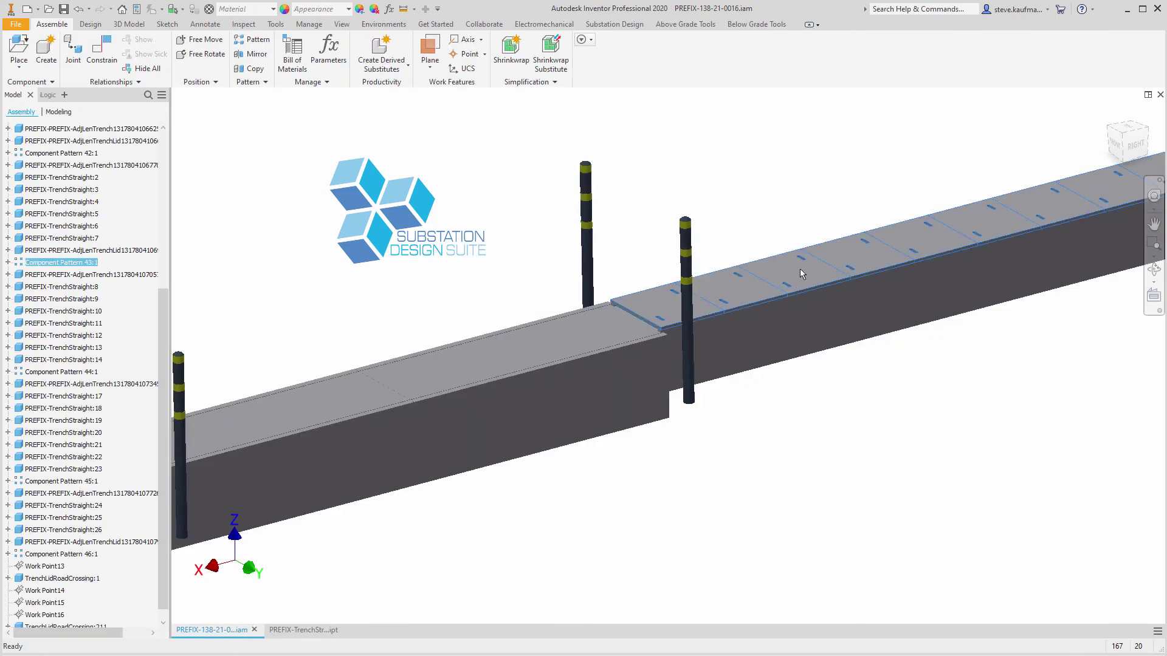
{"action": "right_click", "coordinate": [799, 281]}
{"action": "left_click", "coordinate": [757, 287]}
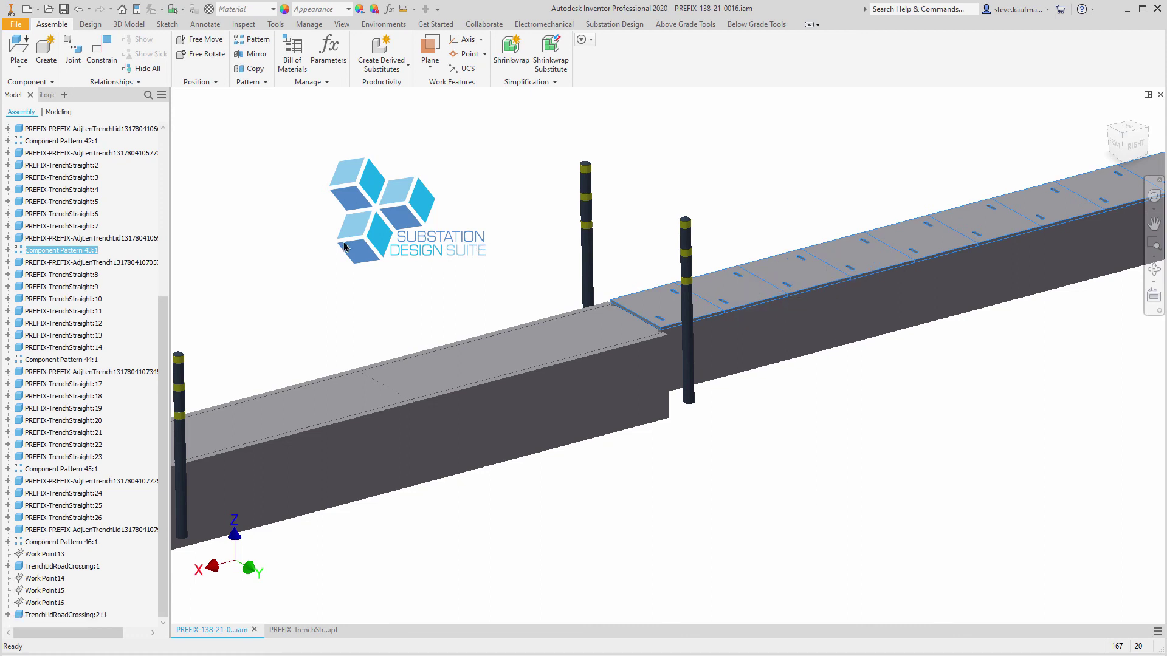
{"action": "left_click", "coordinate": [9, 251]}
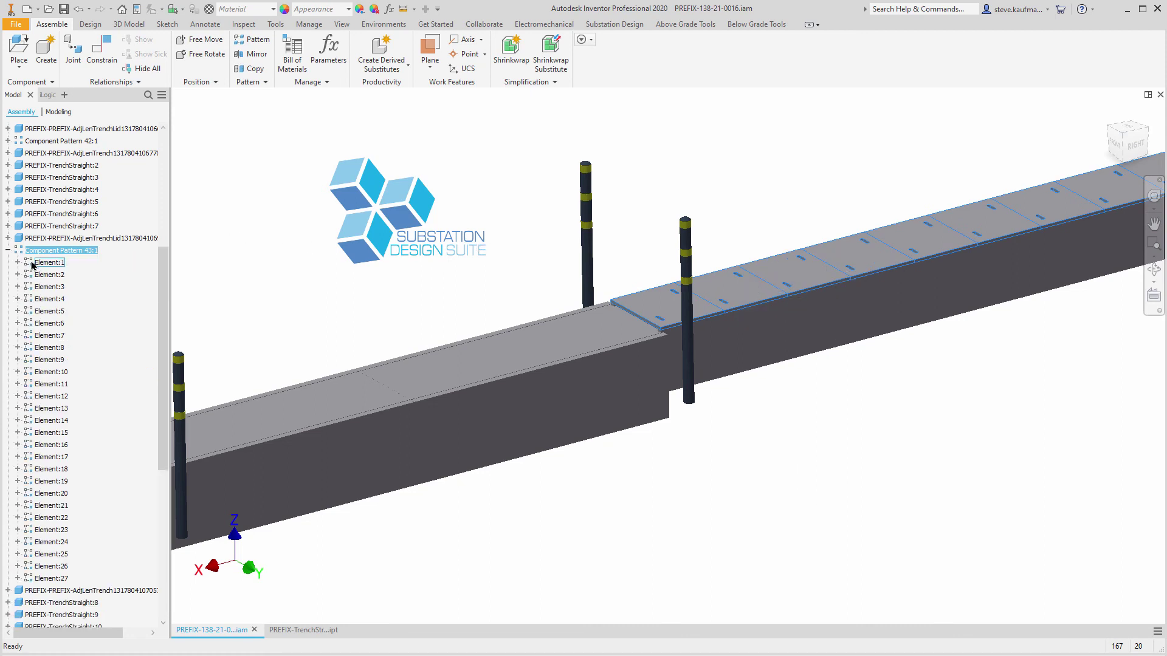
{"action": "left_click", "coordinate": [18, 263]}
Step: Open PREFIX-TrenchLid:8 as its own part and return to the PREFIX-138 assembly
{"action": "right_click", "coordinate": [56, 274]}
{"action": "key", "text": "Escape"}
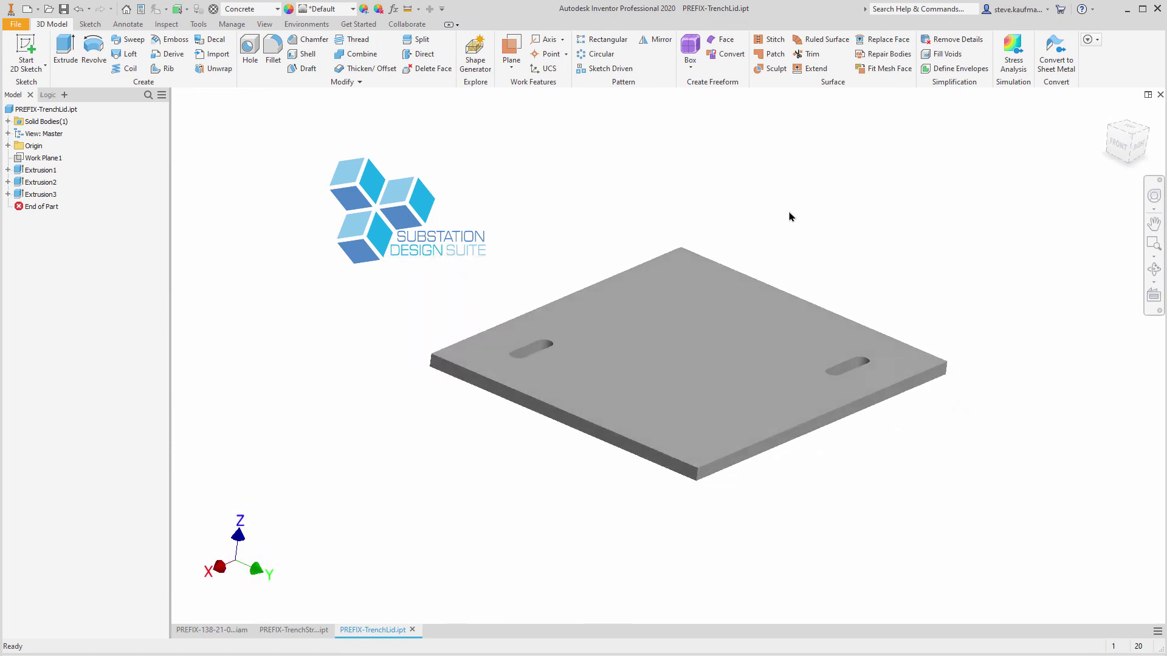
{"action": "left_click", "coordinate": [212, 630]}
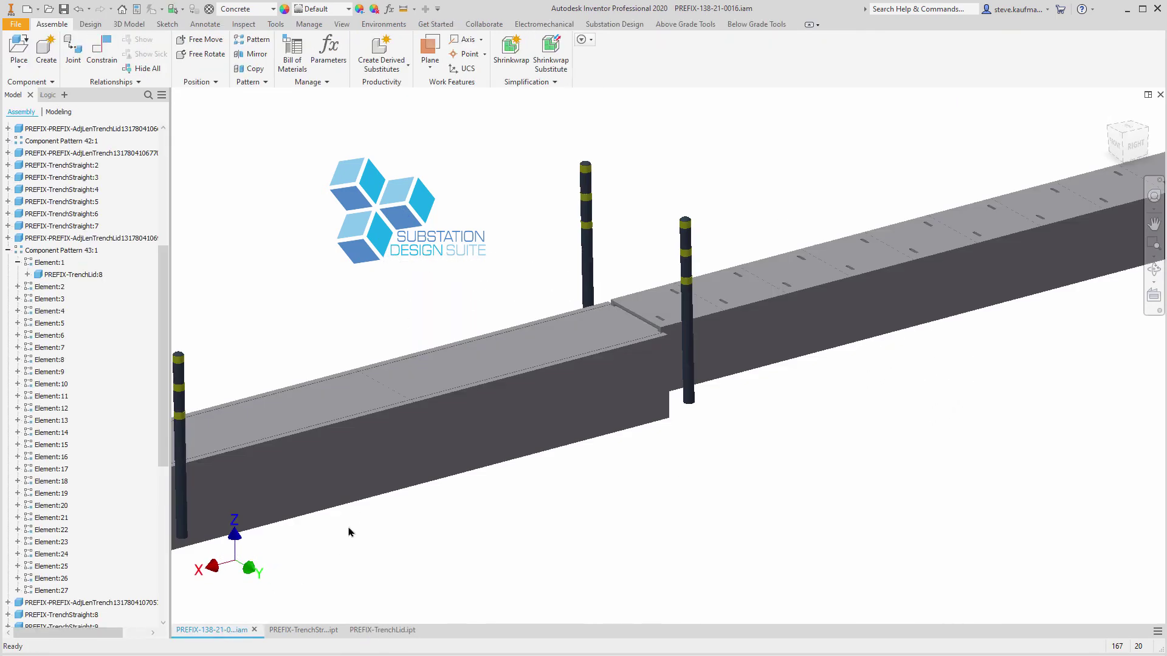